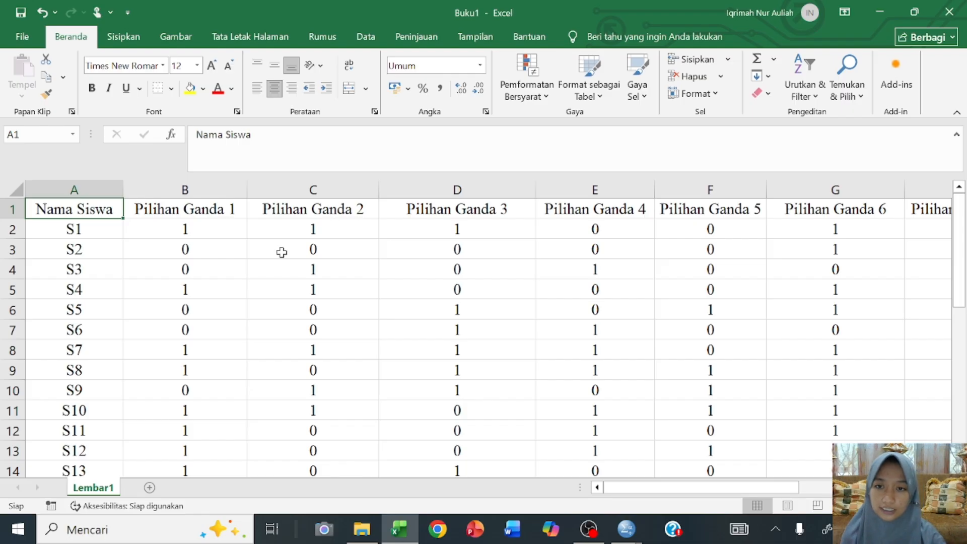
Step: Calculate student S1's total score in L2 of the Skor Total column with =SUM(B2:K2)
scroll(281, 252, right, 1)
scroll(281, 252, right, 1)
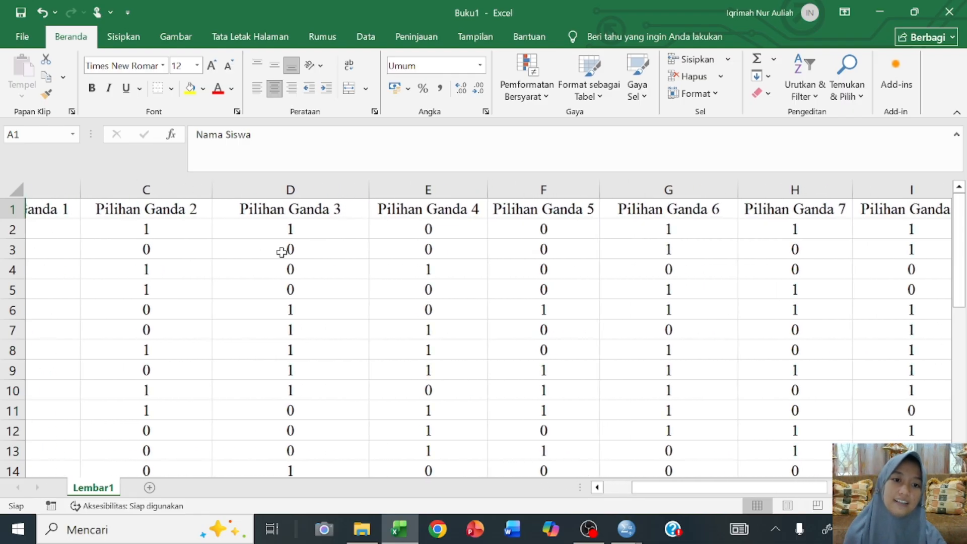
scroll(299, 259, right, 3)
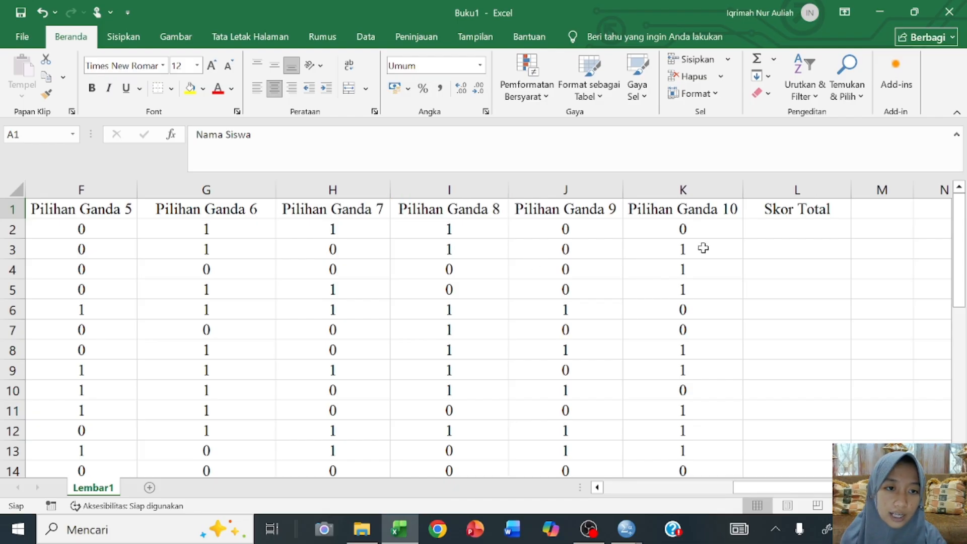
click(832, 232)
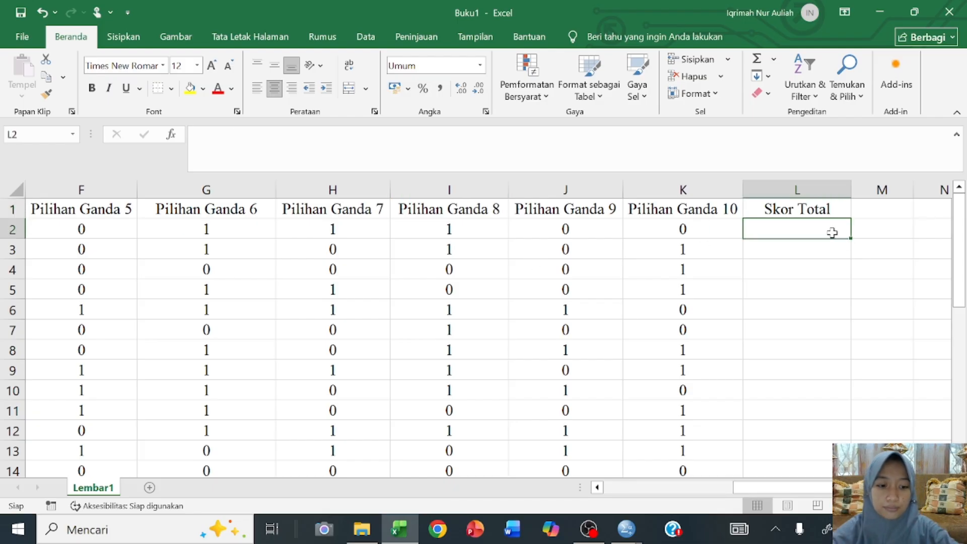
text(=sum)
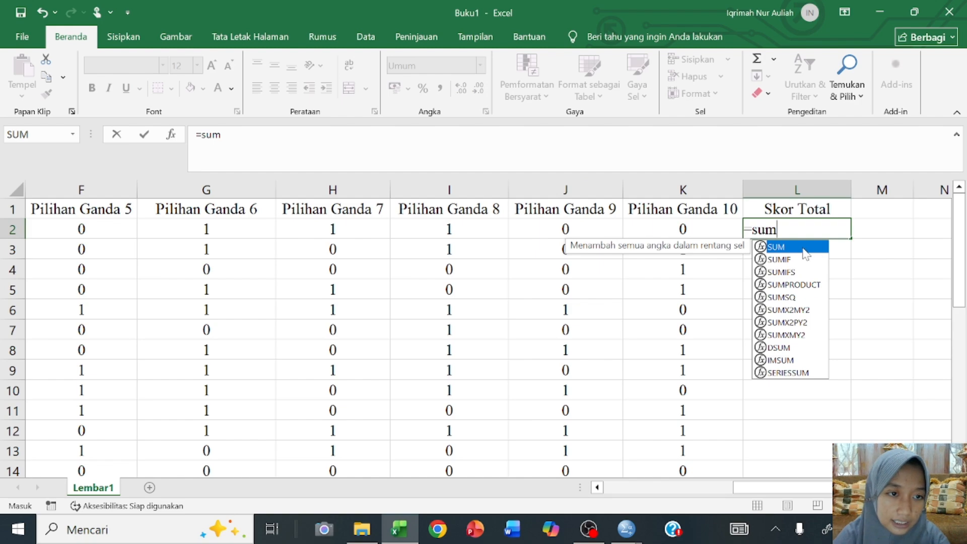
double_click(806, 253)
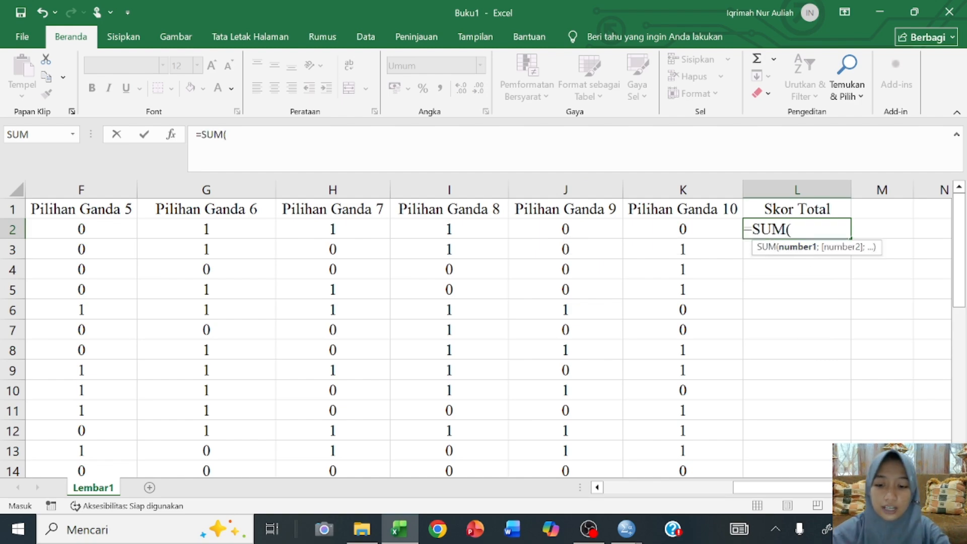
scroll(385, 233, right, 3)
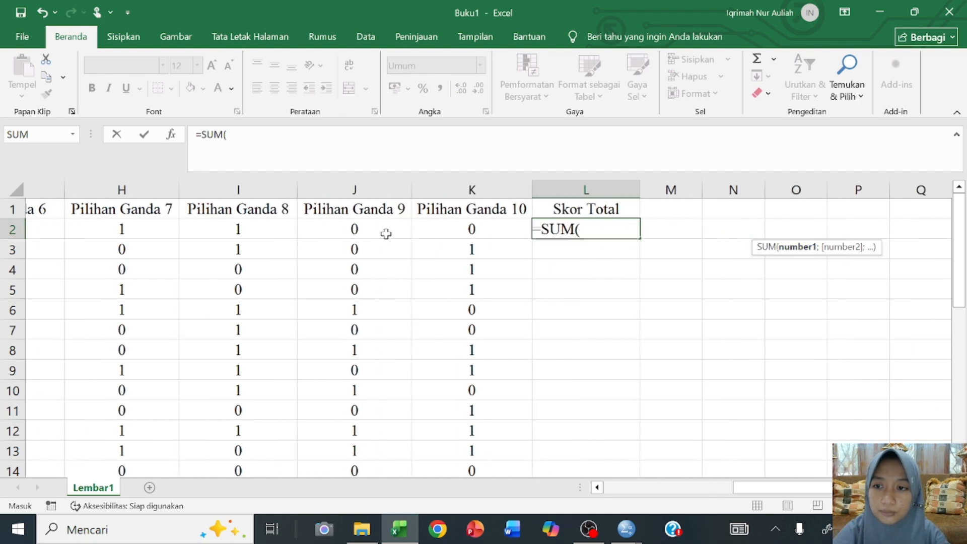
click(312, 227)
scroll(312, 228, left, 5)
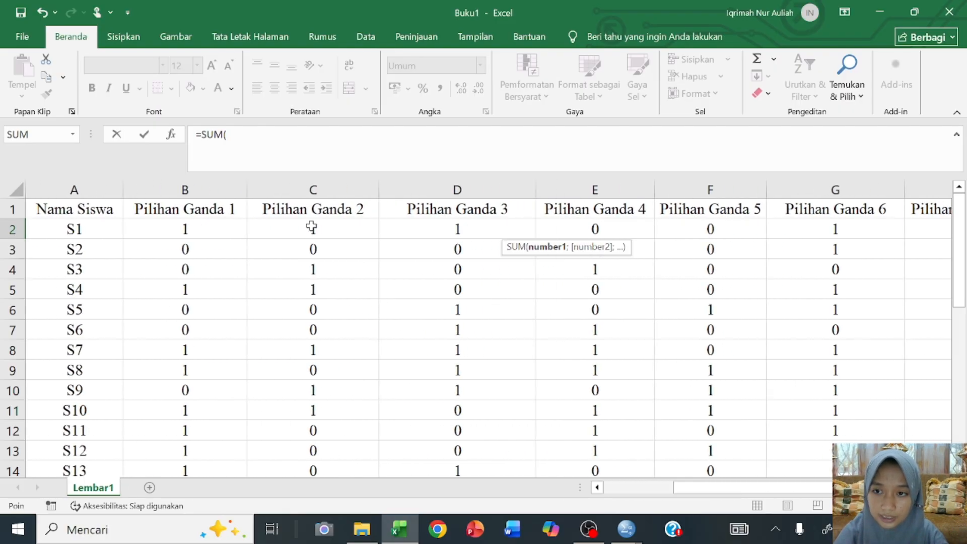
drag(199, 232, 730, 250)
drag(813, 236, 720, 227)
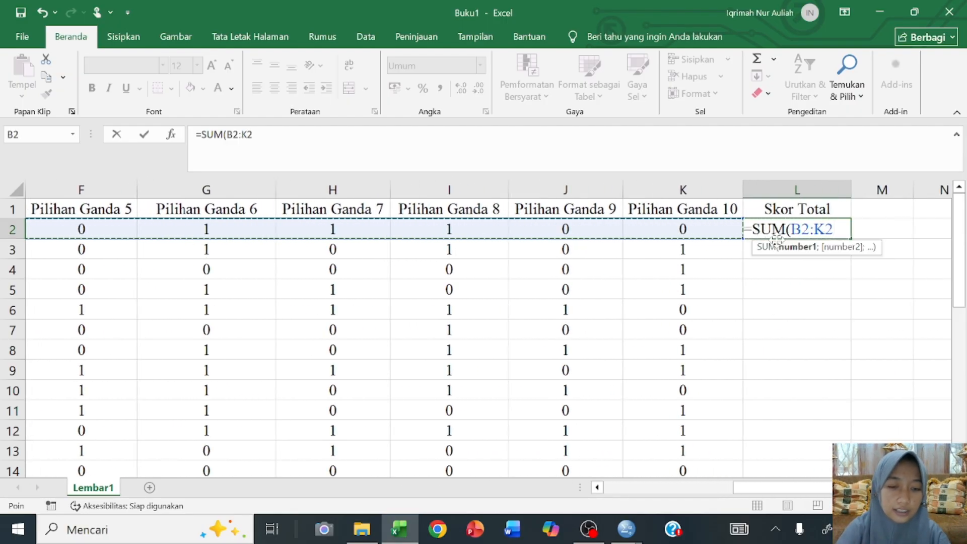
text())
key(Return)
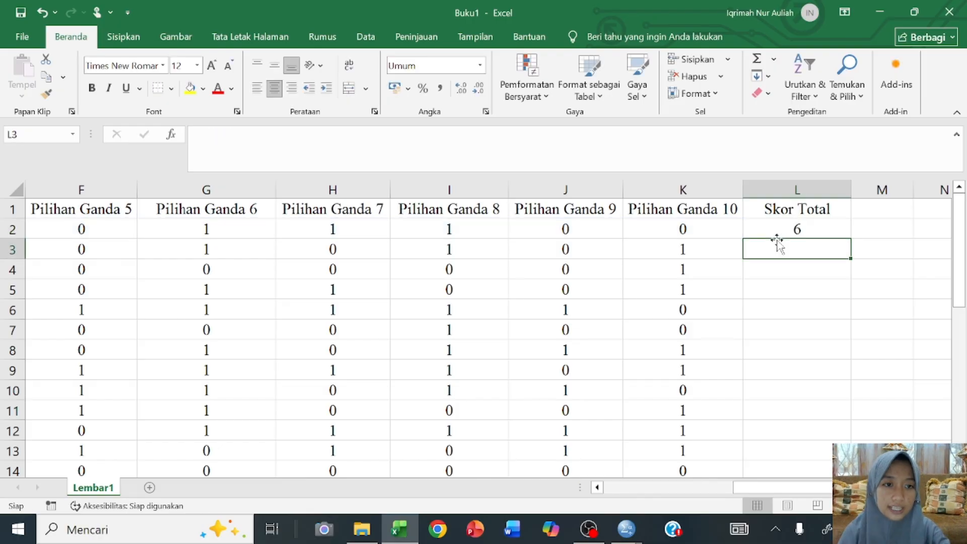
Step: Fill the Skor Total formula from L2 down through row 31 for all students
click(816, 231)
drag(852, 240, 821, 433)
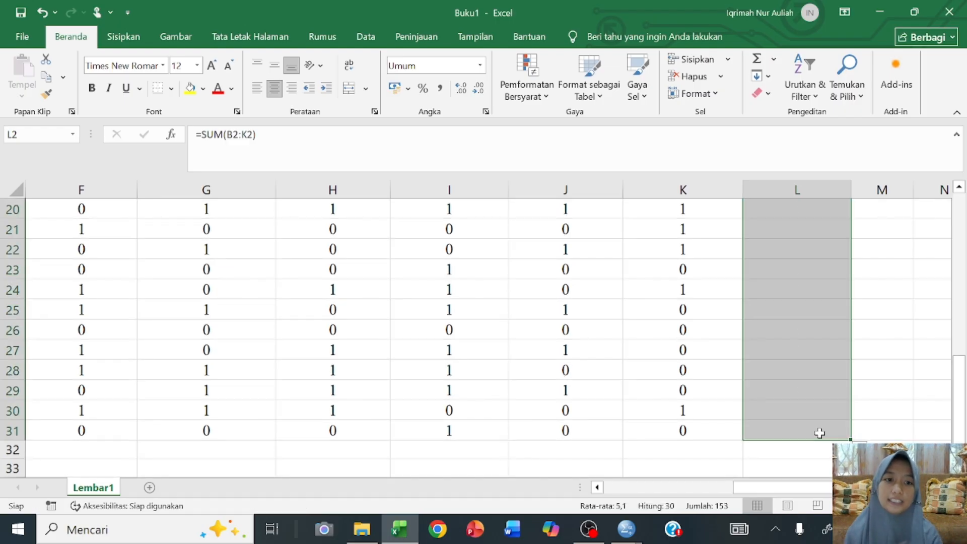
click(800, 318)
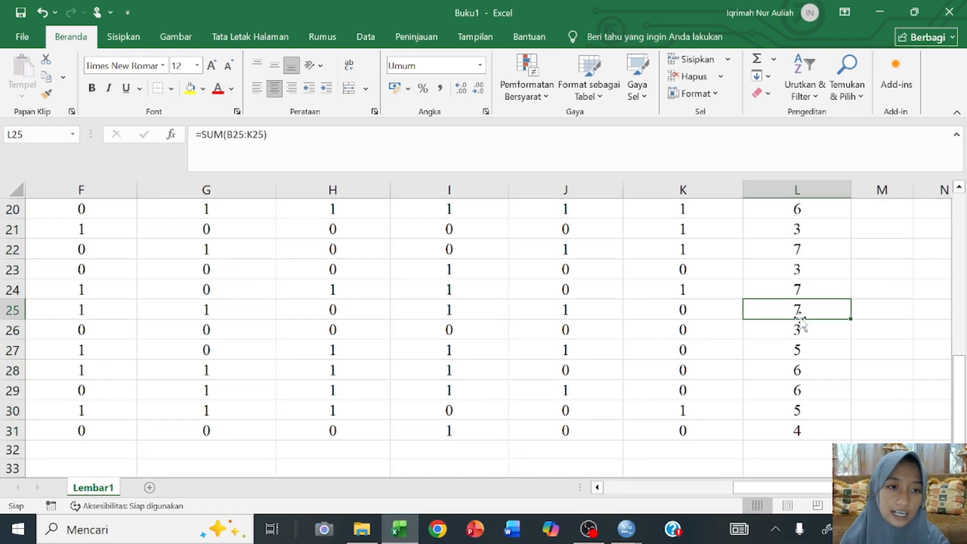
scroll(800, 317, up, 6)
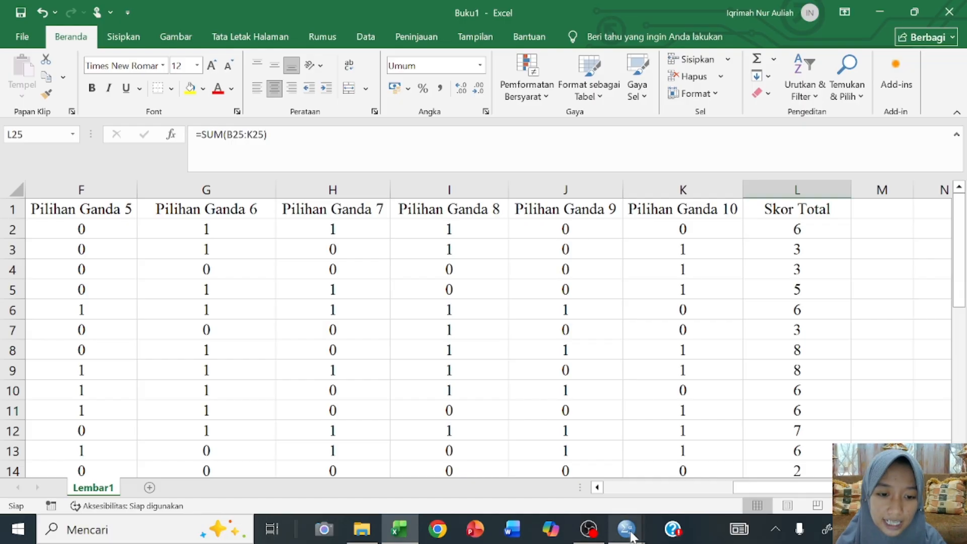
Step: Switch to SPSS Statistics and examine the decimals and measurement level defined for the PilGan and Total_Skor variables
mouse_move(626, 529)
click(568, 500)
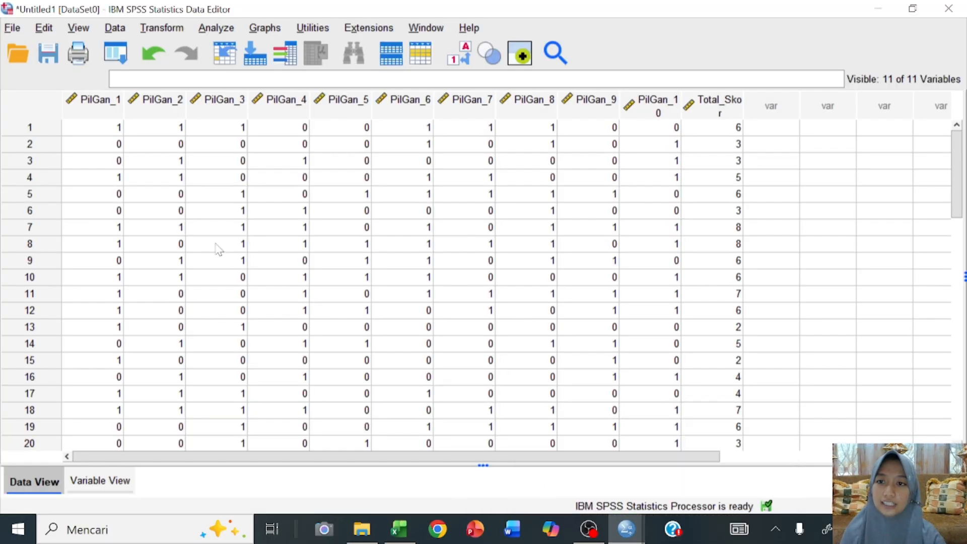
click(122, 490)
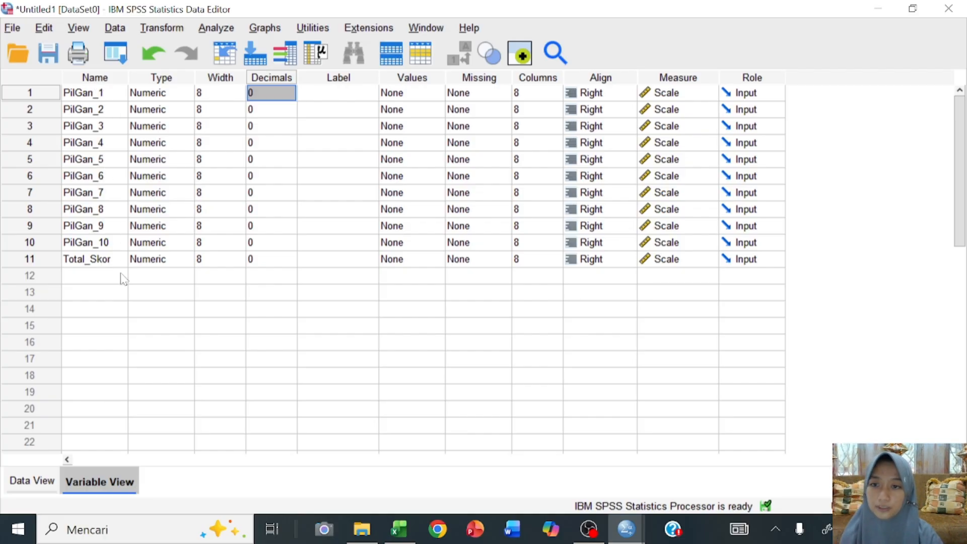
click(284, 108)
click(288, 94)
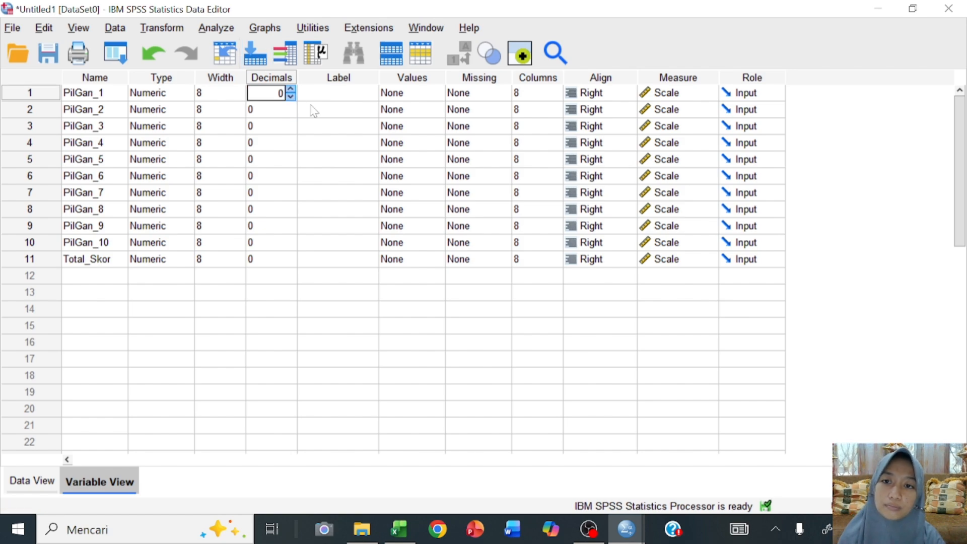
key(Tab)
click(289, 93)
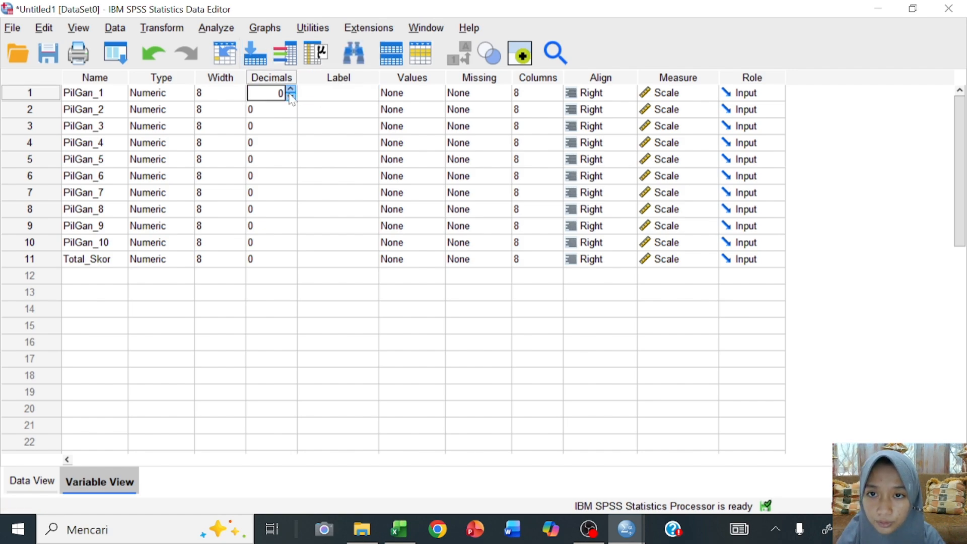
click(325, 100)
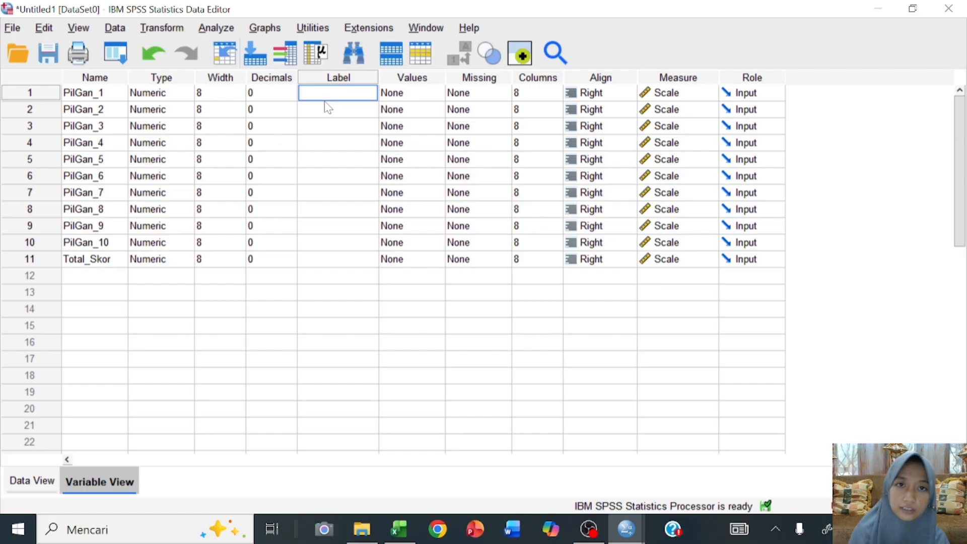
click(287, 93)
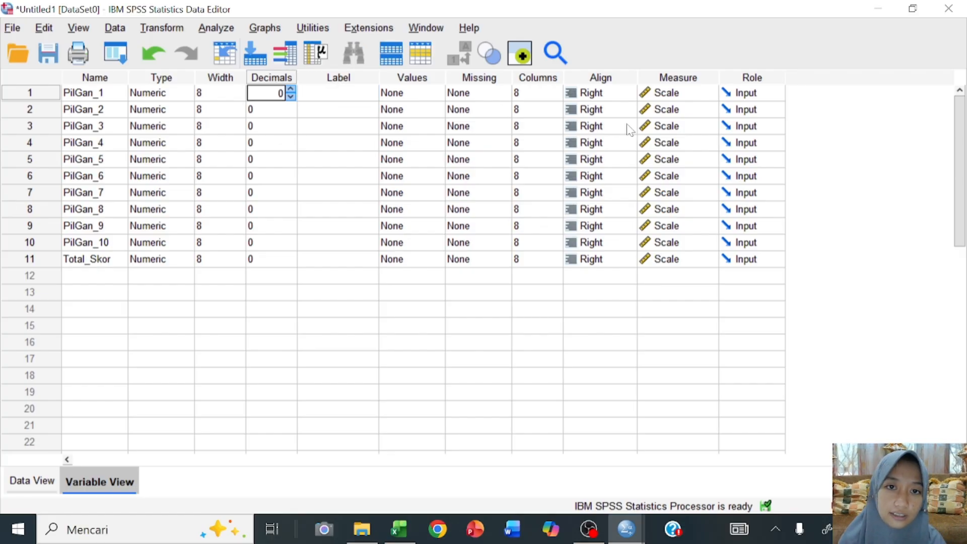
click(691, 102)
click(691, 108)
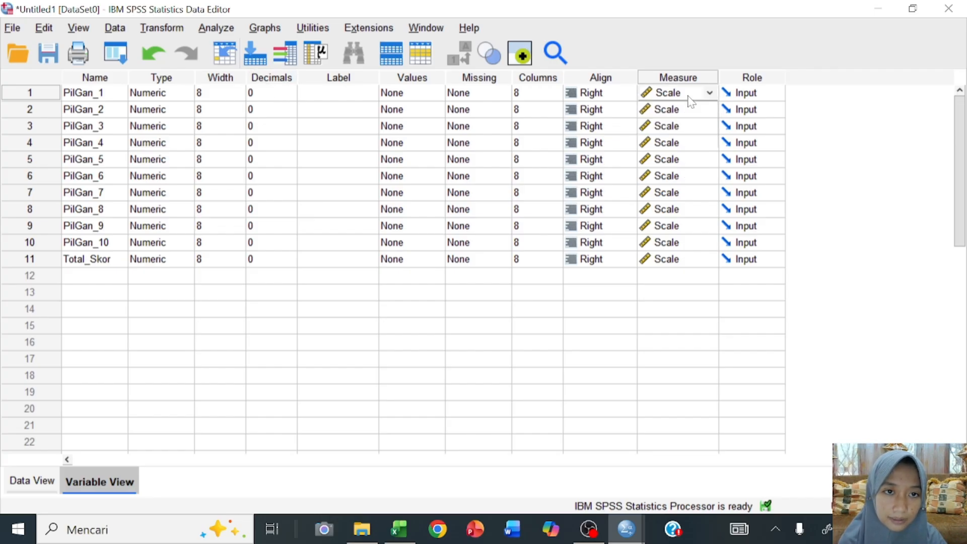
click(31, 488)
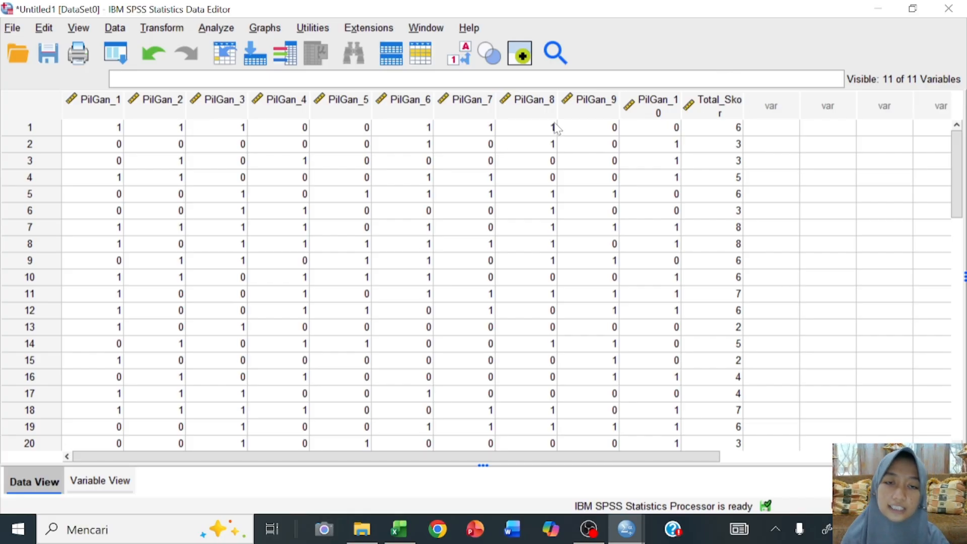
Step: Run a two-tailed bivariate Pearson correlation on PilGan_1 to PilGan_10 and Total_Skor, flagging significant correlations
click(216, 28)
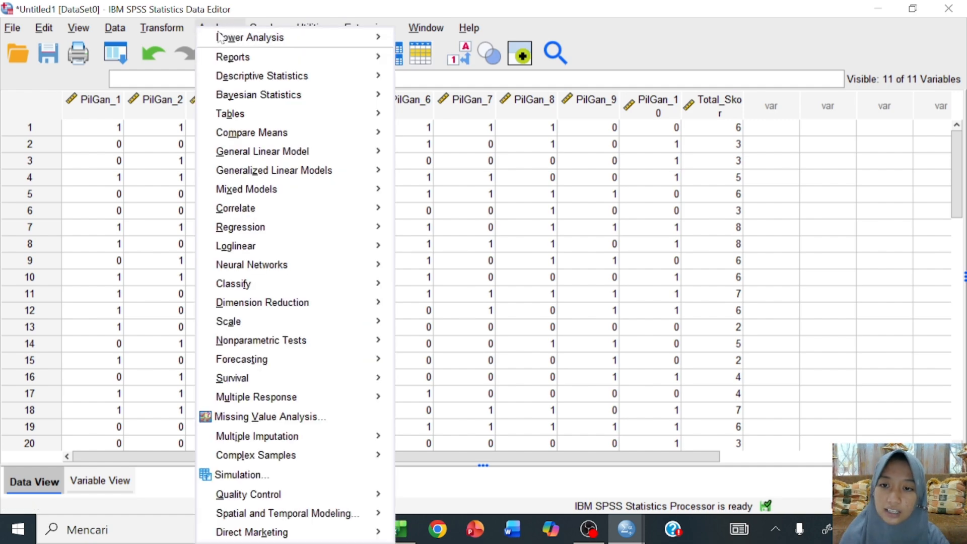
mouse_move(353, 227)
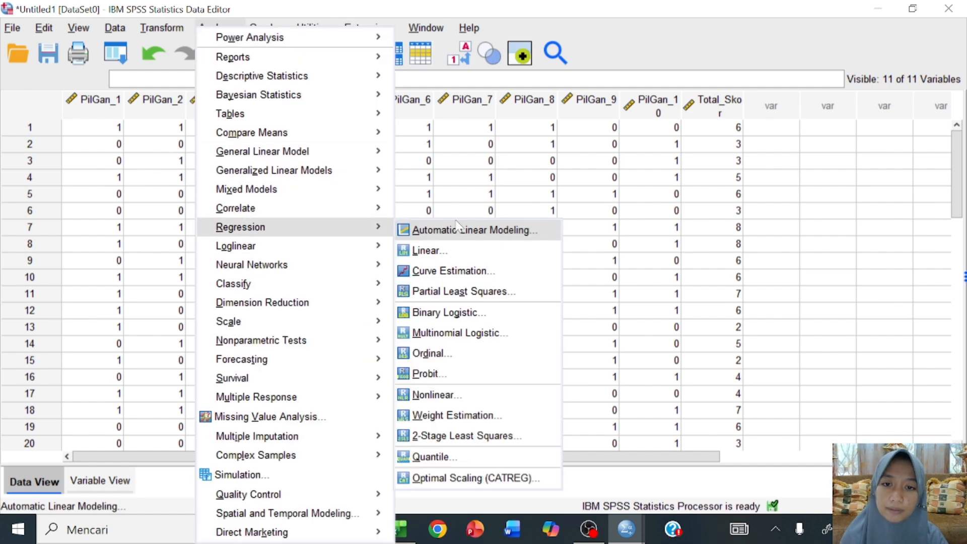
mouse_move(373, 209)
click(418, 212)
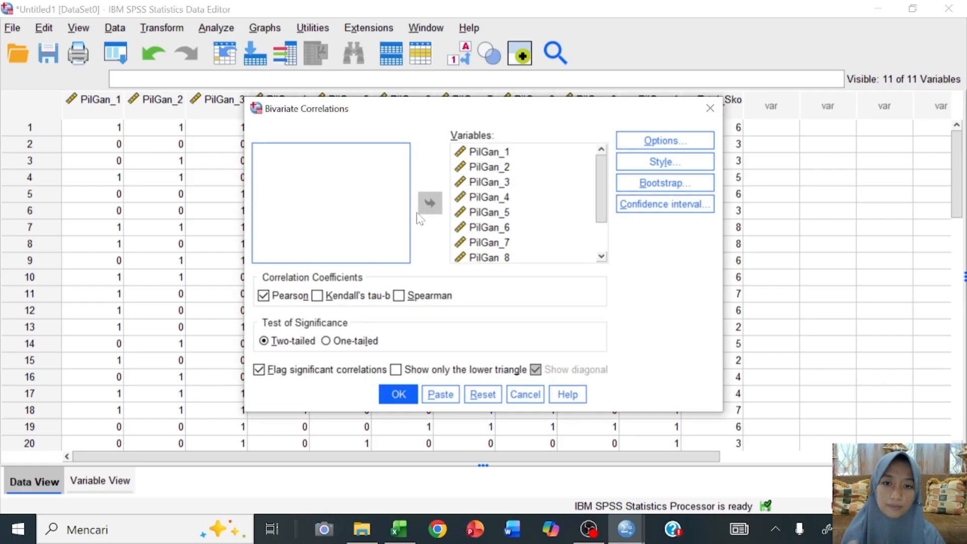
click(497, 156)
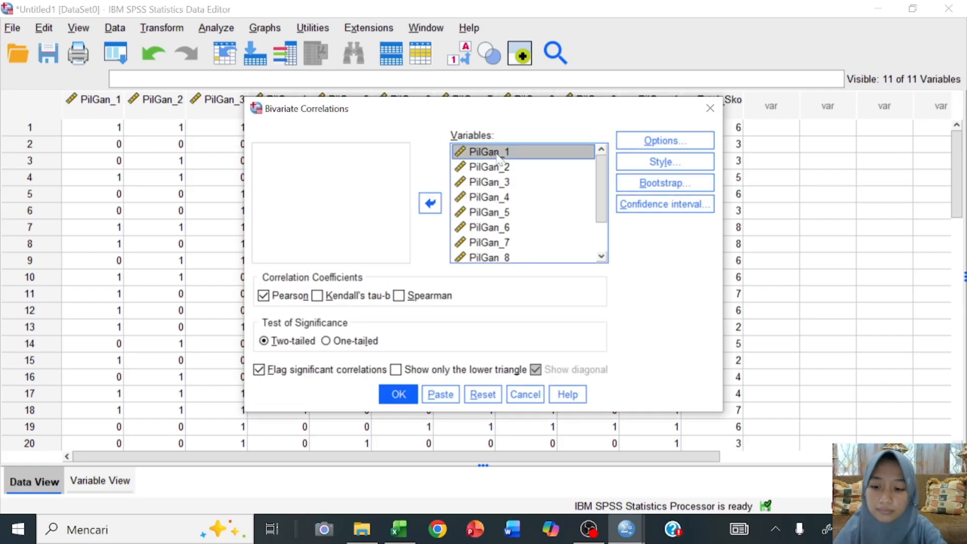
key(shift+End)
click(431, 203)
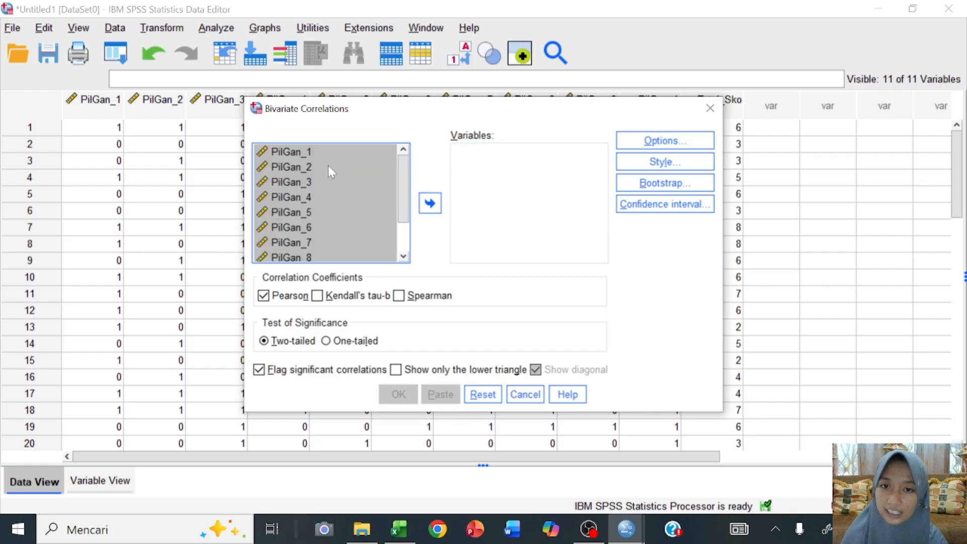
click(430, 204)
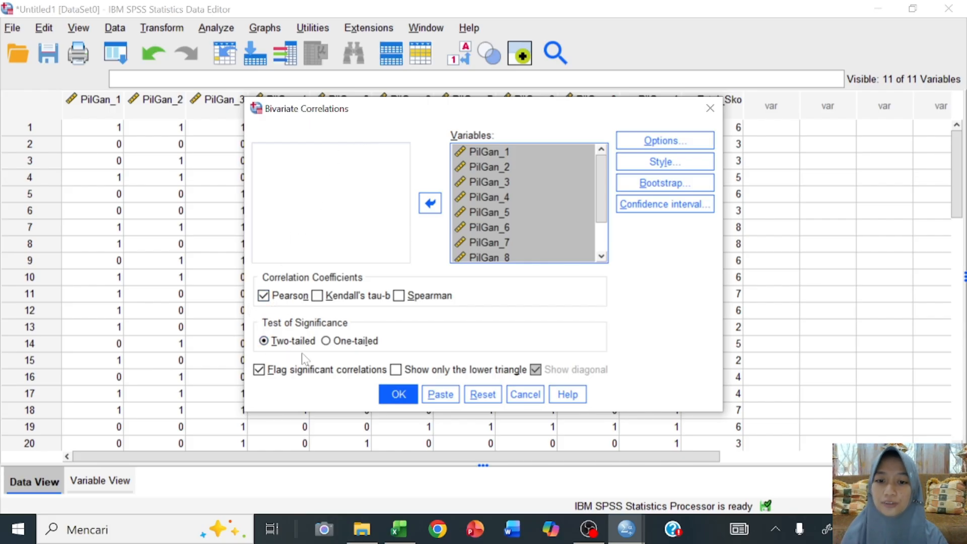
click(398, 396)
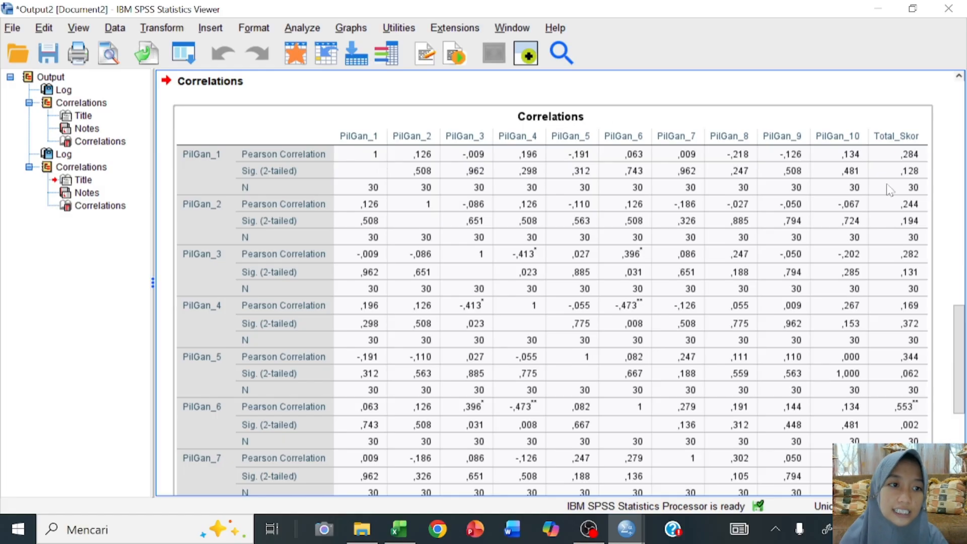
Step: Examine each item's Pearson correlation with Total_Skor and its significance in the Correlations table
scroll(889, 191, down, 5)
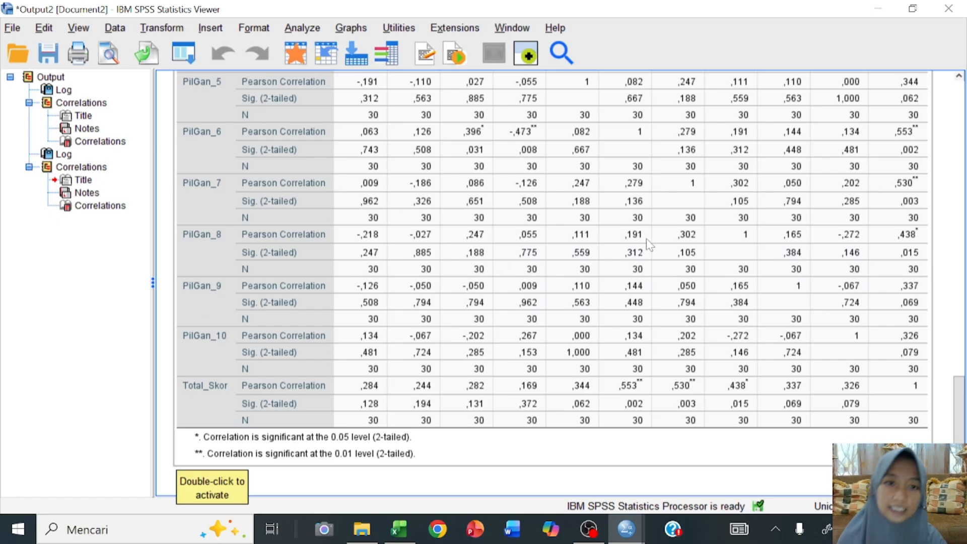
scroll(649, 245, up, 10)
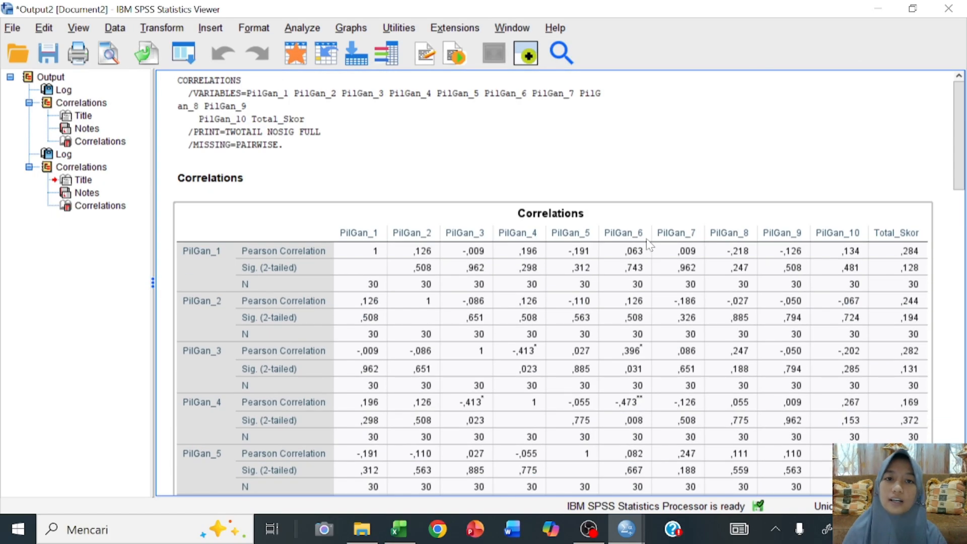
scroll(650, 245, down, 5)
scroll(650, 245, up, 3)
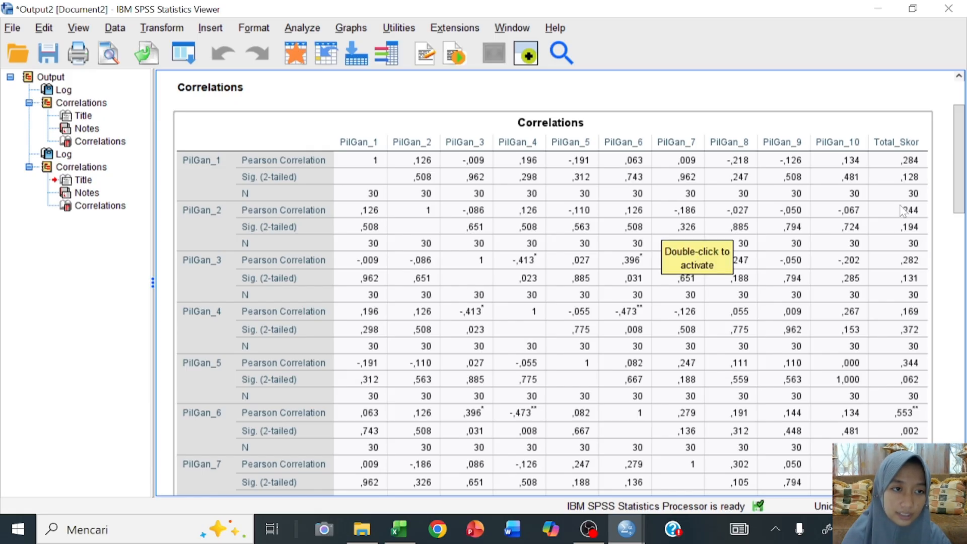
scroll(904, 201, up, 2)
click(835, 308)
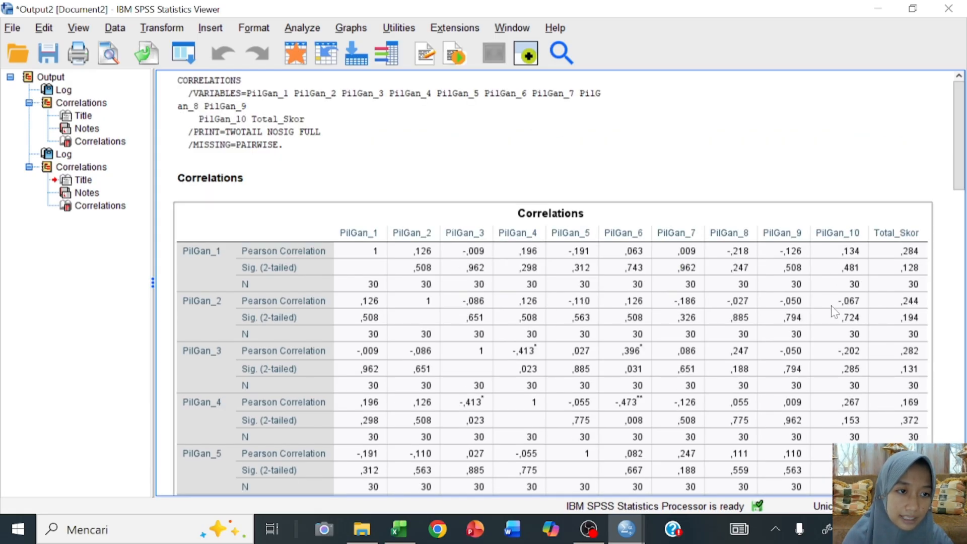
scroll(836, 308, down, 2)
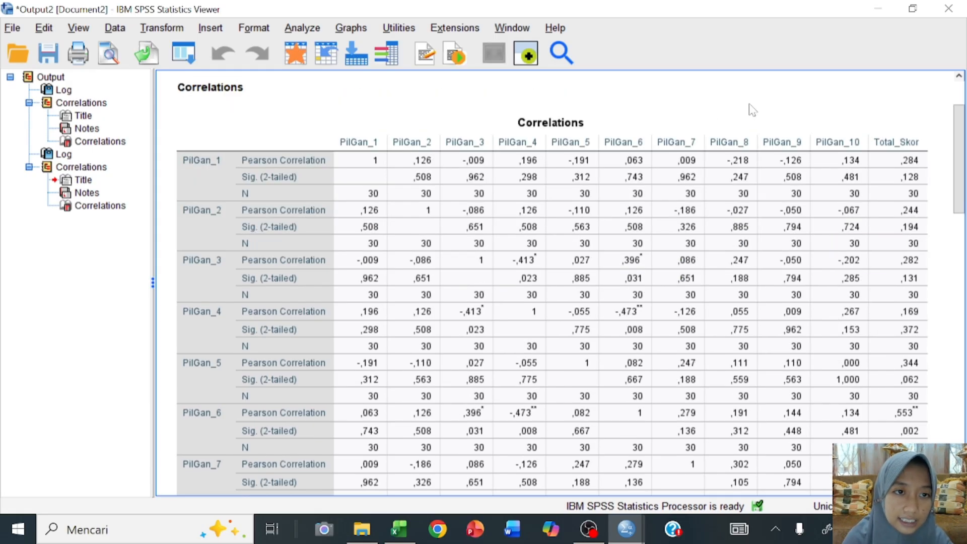
scroll(741, 292, down, 3)
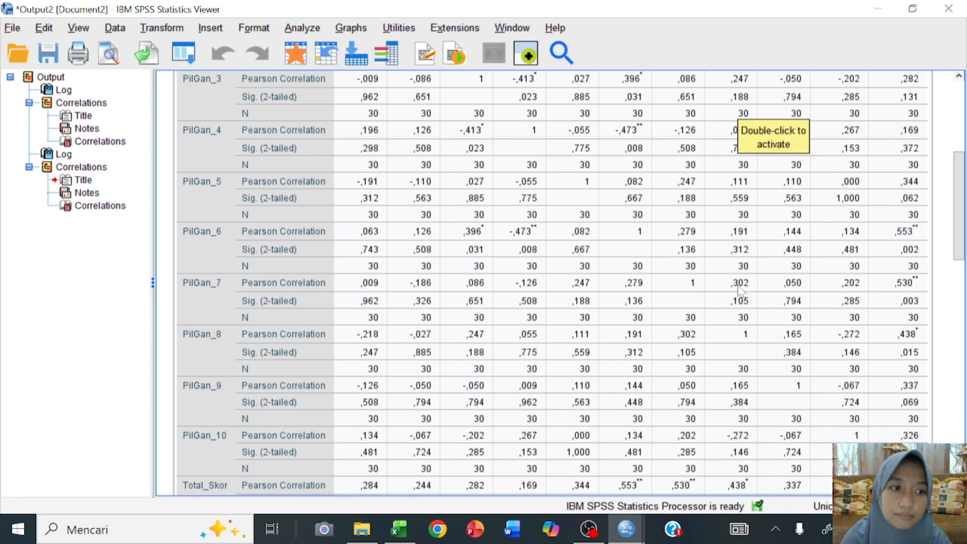
scroll(741, 292, down, 6)
scroll(741, 291, up, 2)
scroll(740, 291, up, 3)
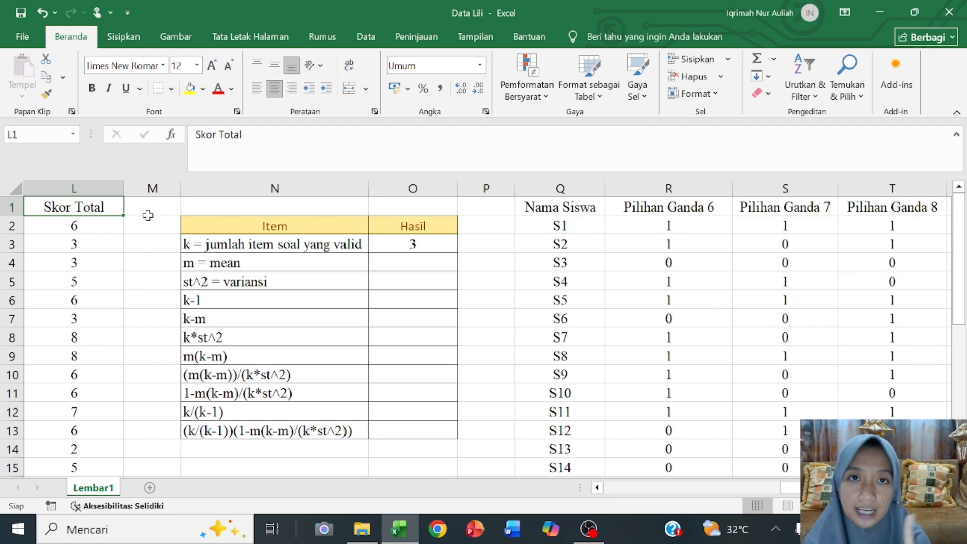
Step: Switch to the Data Lili workbook in Excel and examine the formula (k/(k-1))(1-m(k-m)/(k*st^2)) in the Item table
click(251, 430)
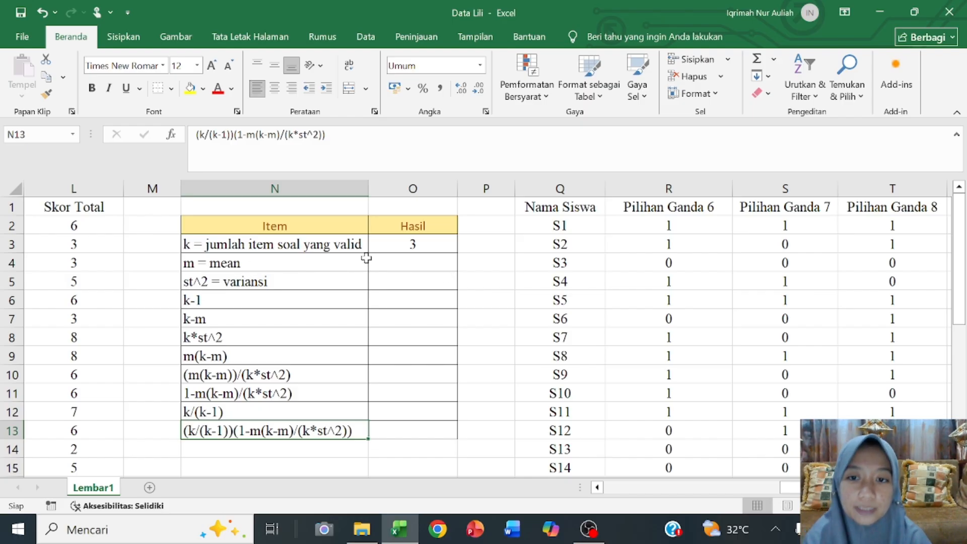
Step: Examine the reliability components in the Item table, from k, m and st^2 through the intermediate terms to 1-m(k-m)/(k*st^2)
click(341, 246)
click(330, 260)
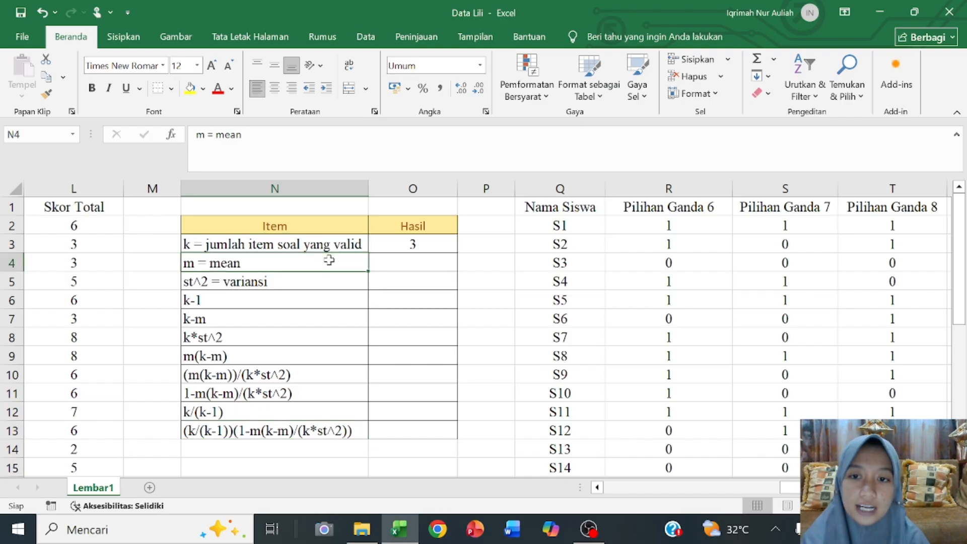
click(311, 284)
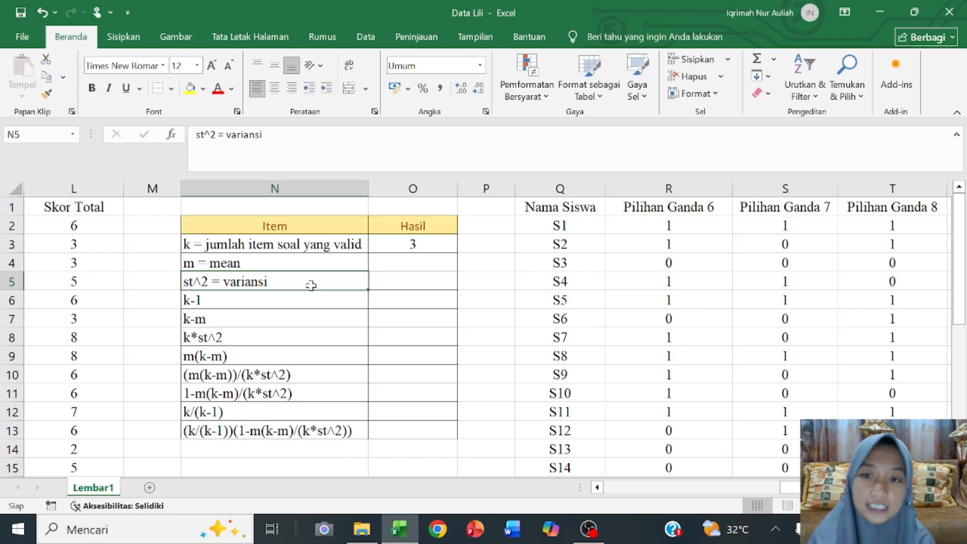
click(330, 247)
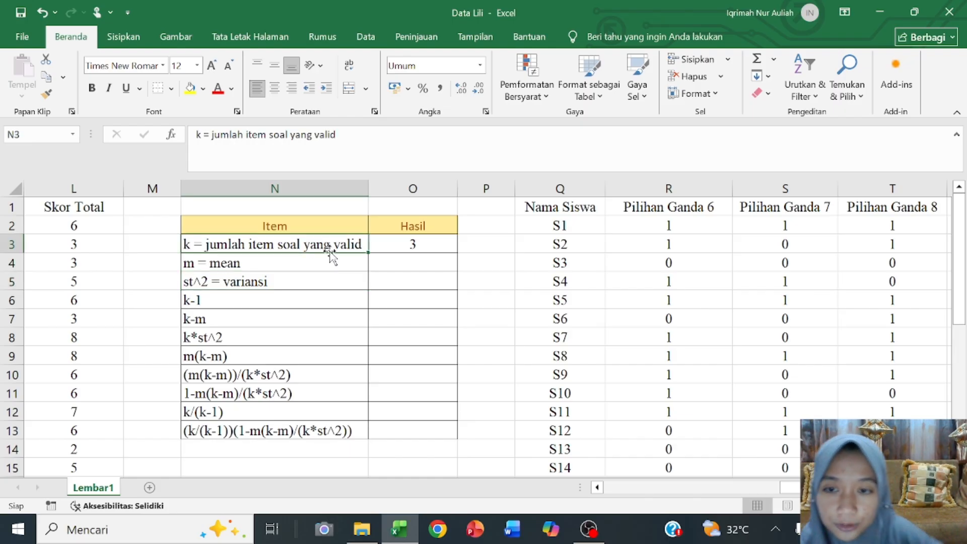
click(312, 298)
click(302, 316)
click(286, 353)
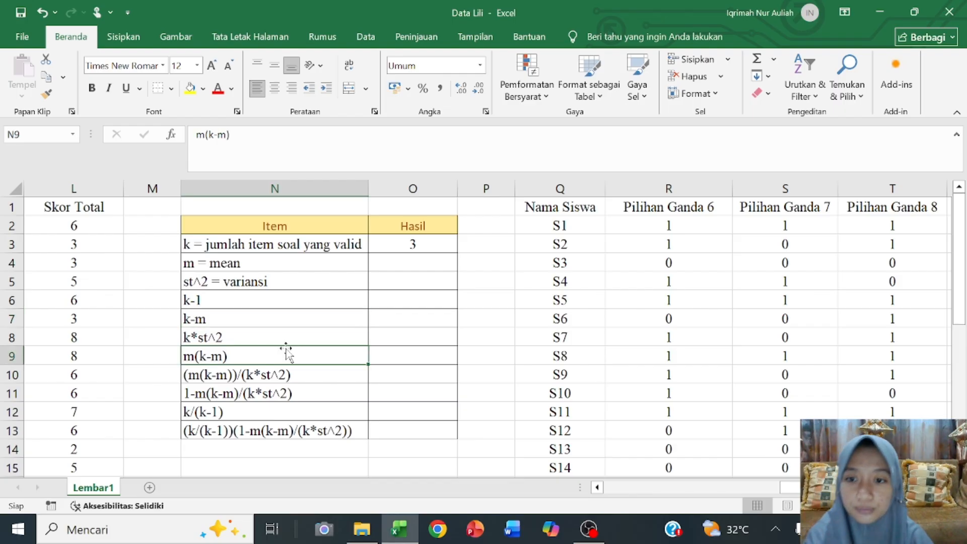
click(279, 372)
click(267, 393)
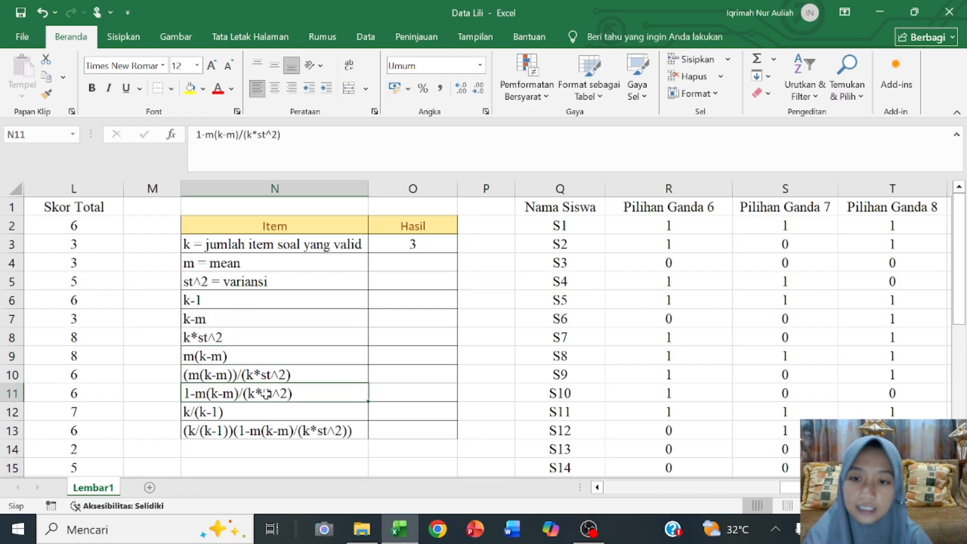
click(279, 266)
click(274, 277)
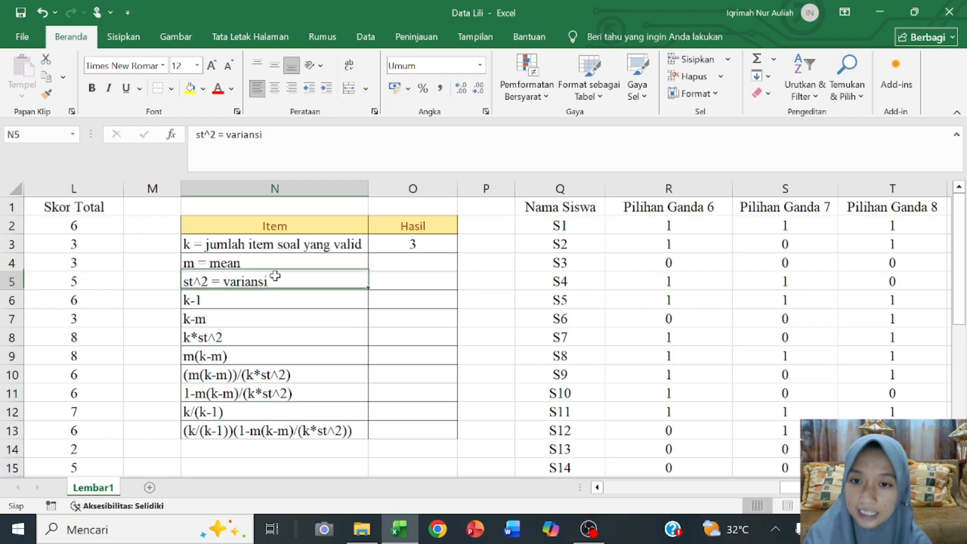
Step: Examine the valid-items table with Pilihan Ganda 6, 7 and 8 and the SUM formula behind its Skor Total column
scroll(533, 353, right, 2)
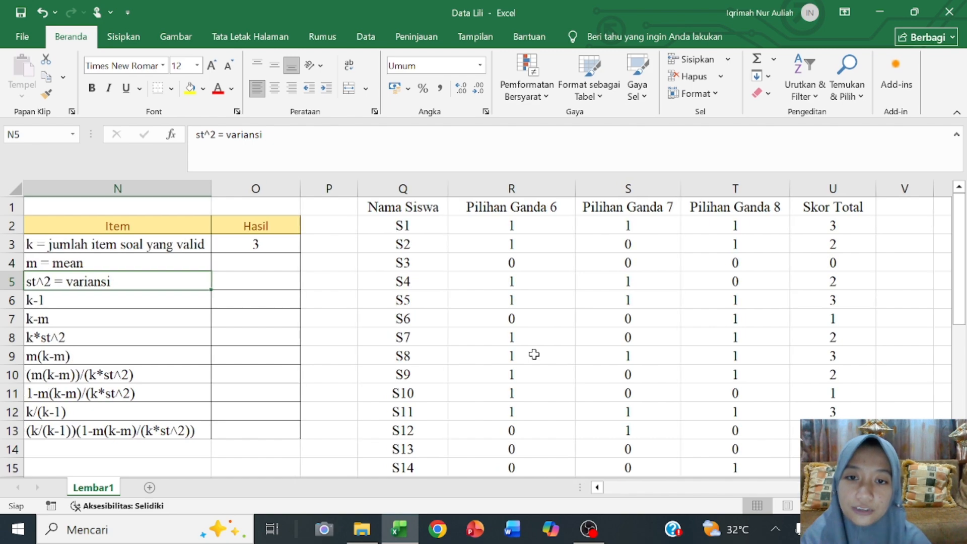
click(406, 204)
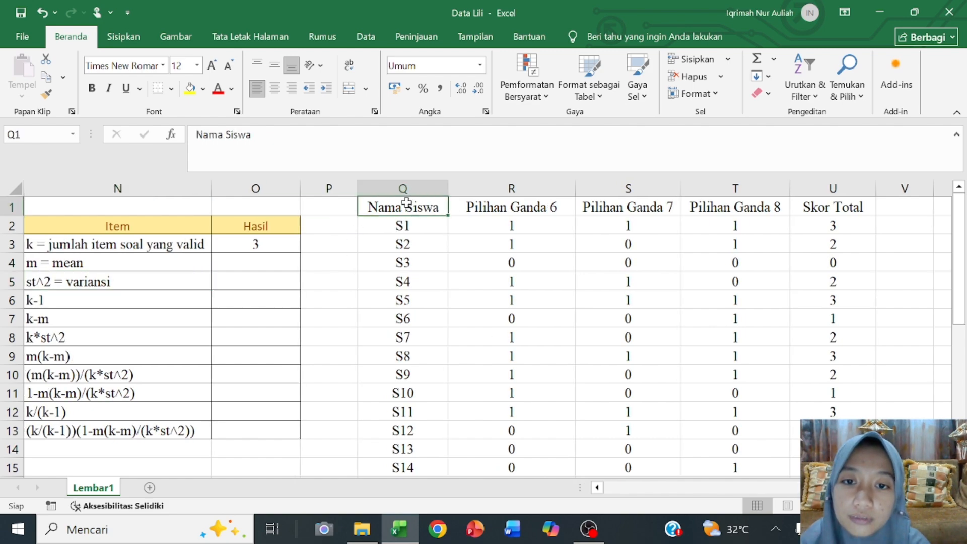
click(482, 221)
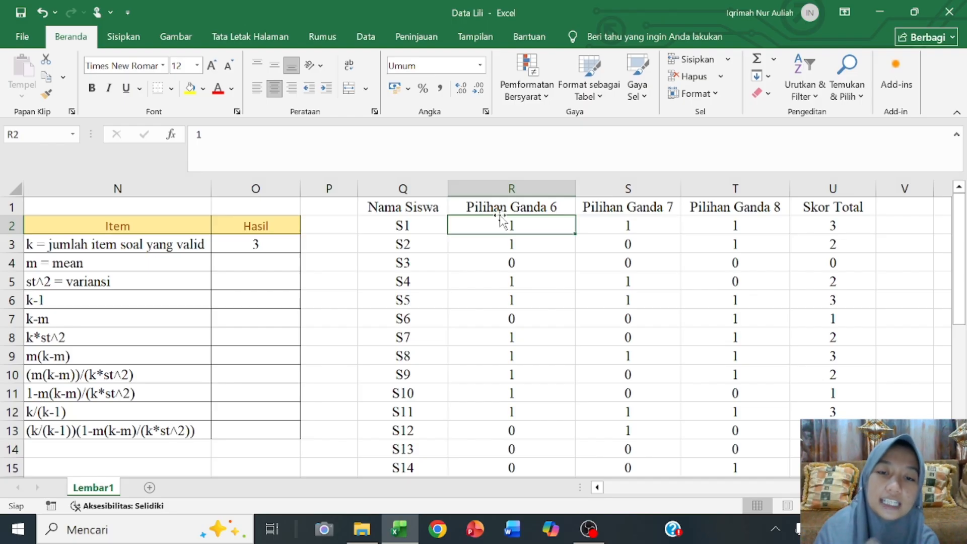
click(503, 207)
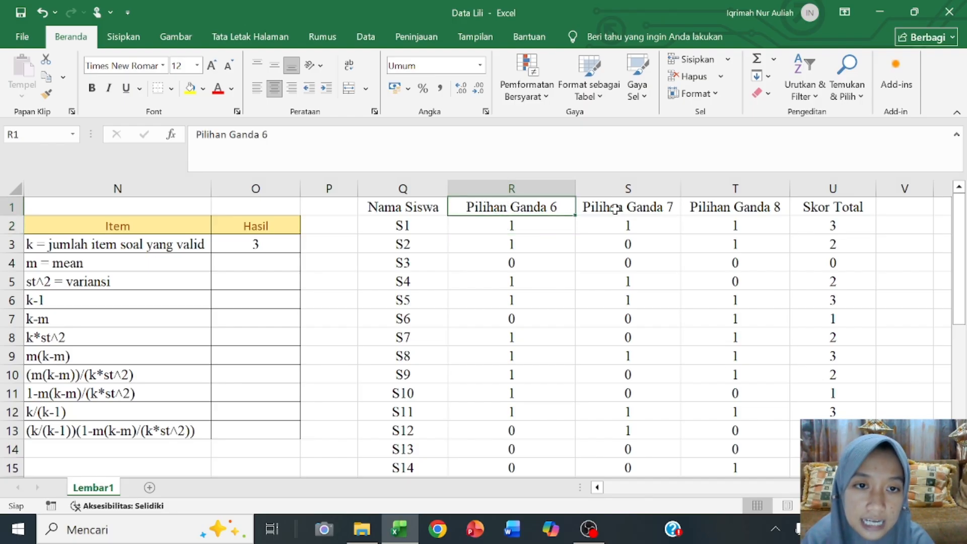
click(615, 209)
click(737, 209)
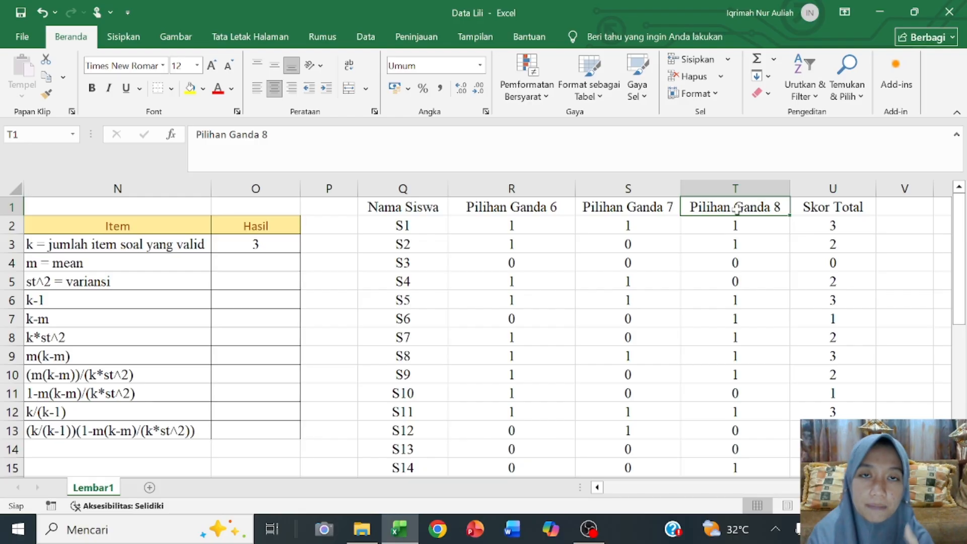
scroll(737, 208, right, 2)
click(650, 205)
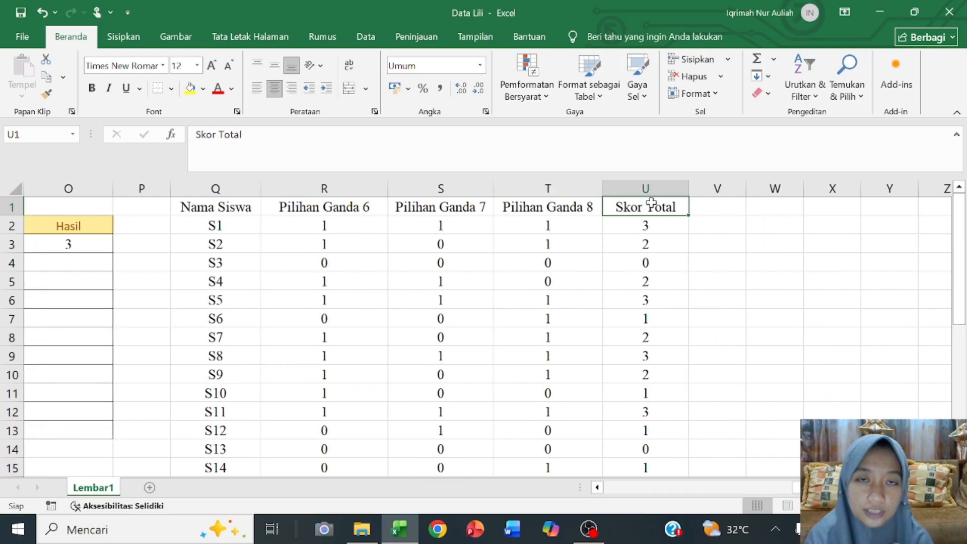
click(648, 226)
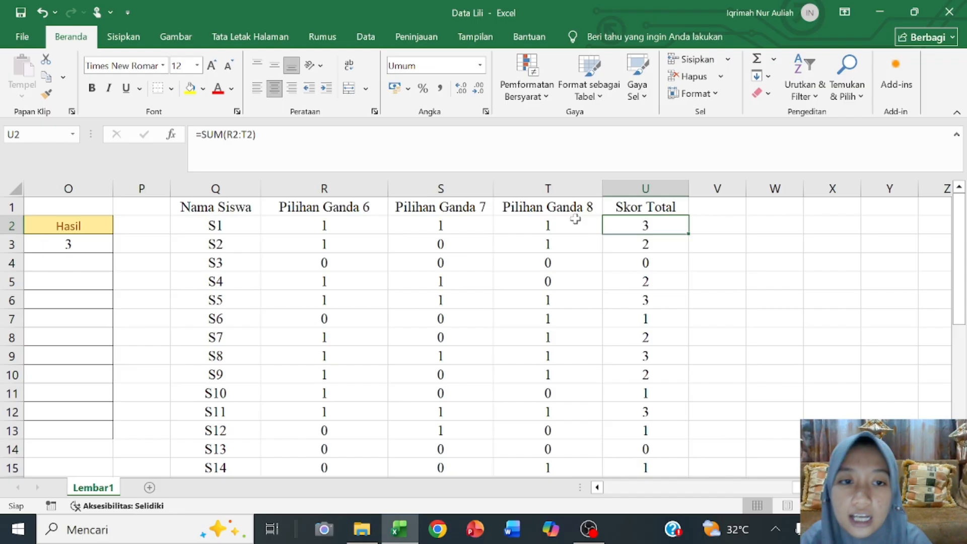
Step: Review the Item table's k = jumlah item soal yang valid row and its value in the Hasil column
scroll(284, 282, left, 2)
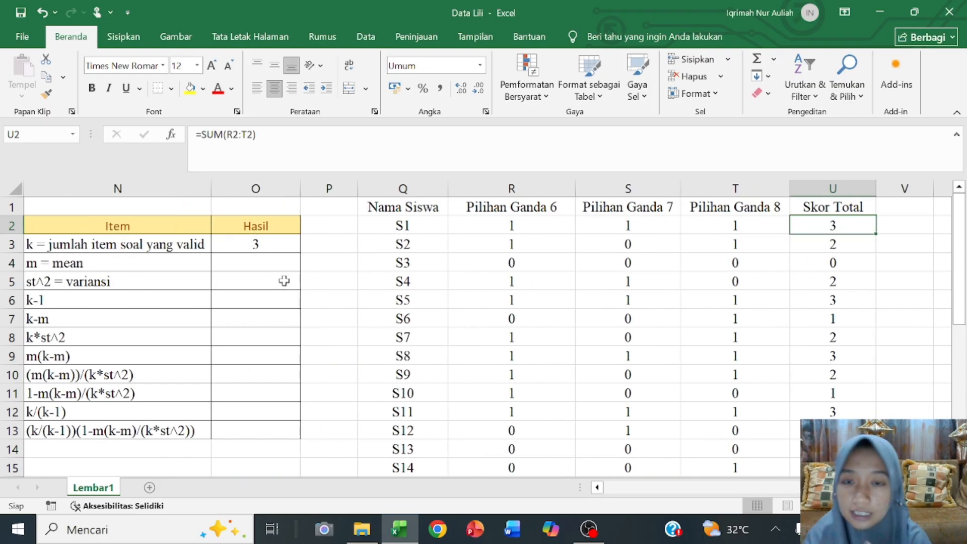
scroll(503, 254, left, 3)
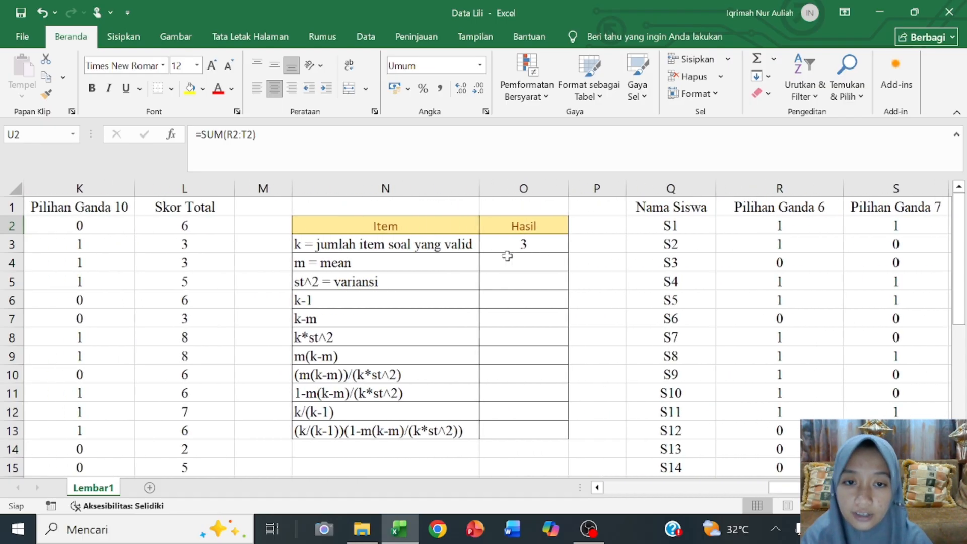
click(367, 232)
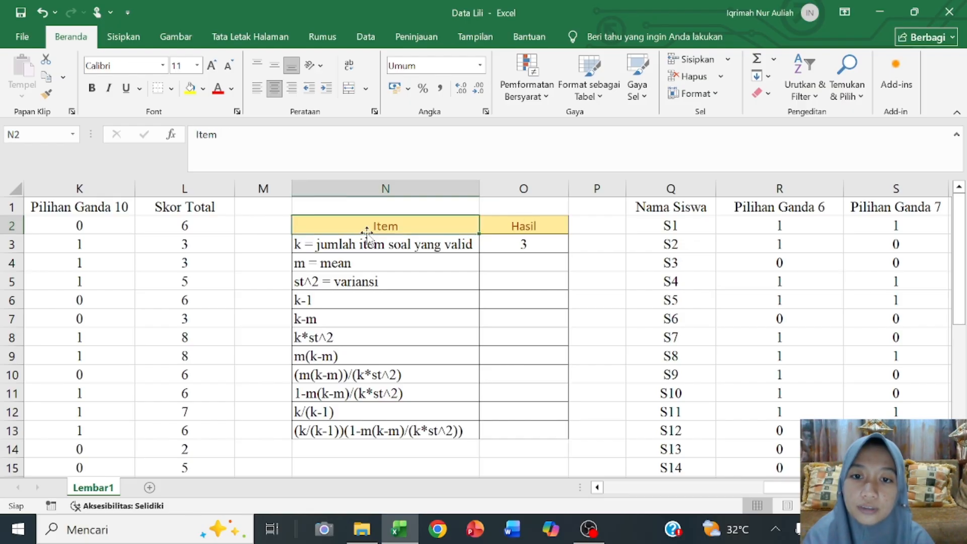
click(384, 257)
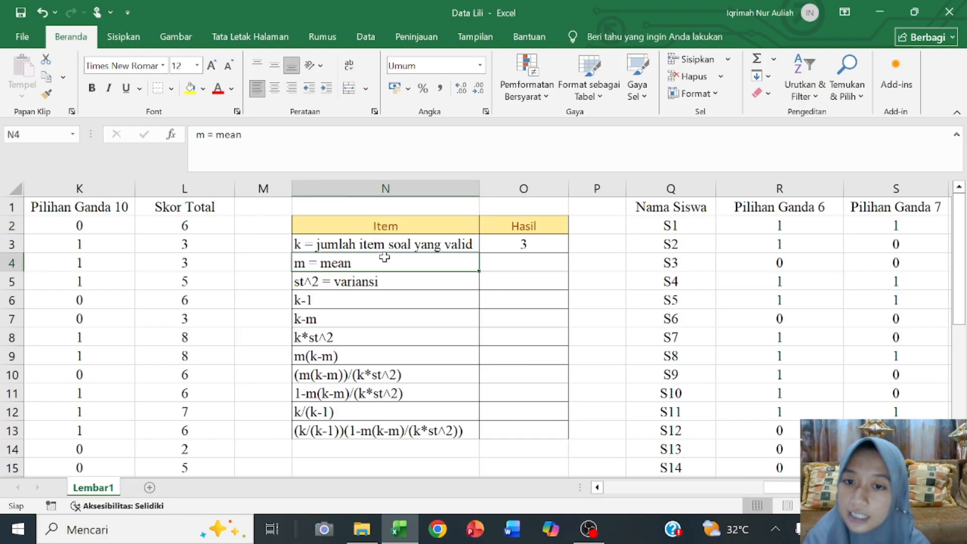
click(347, 248)
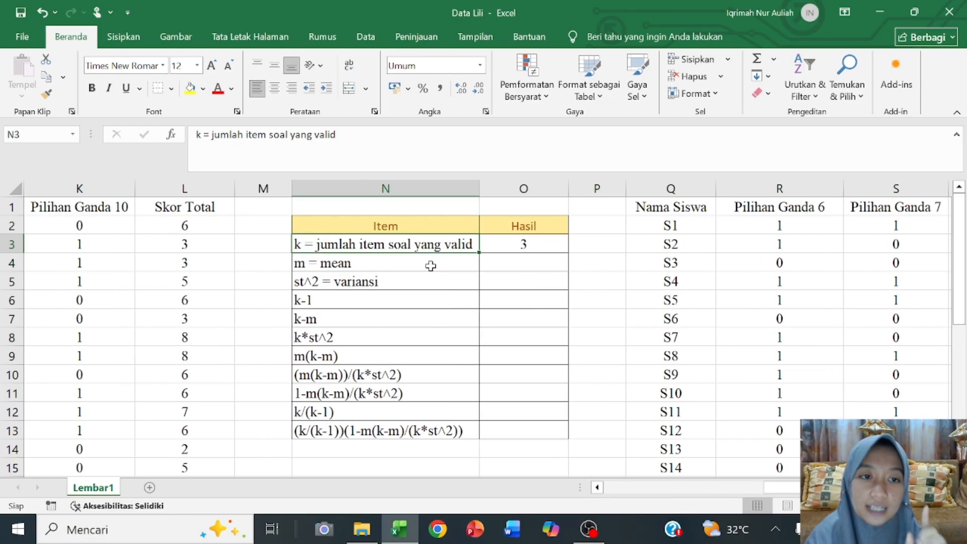
scroll(431, 266, right, 1)
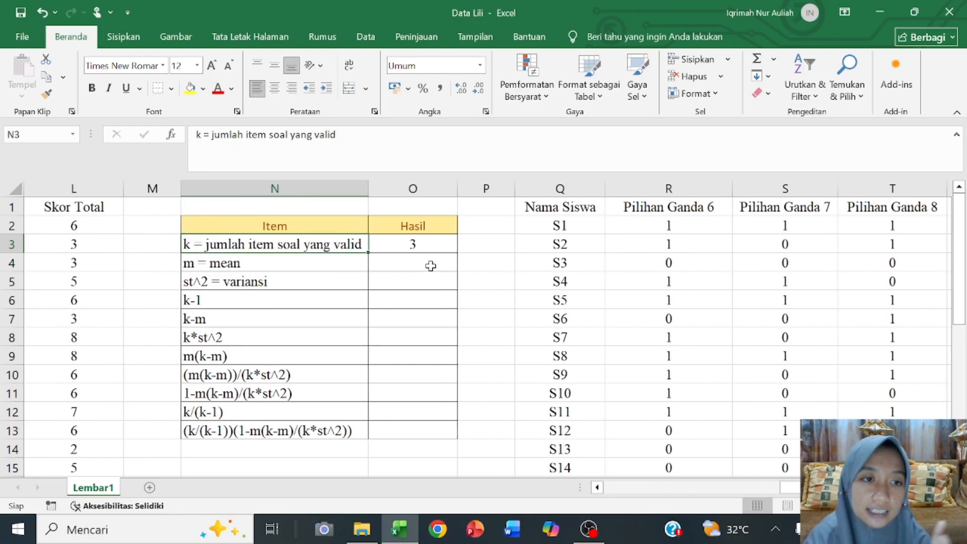
click(411, 244)
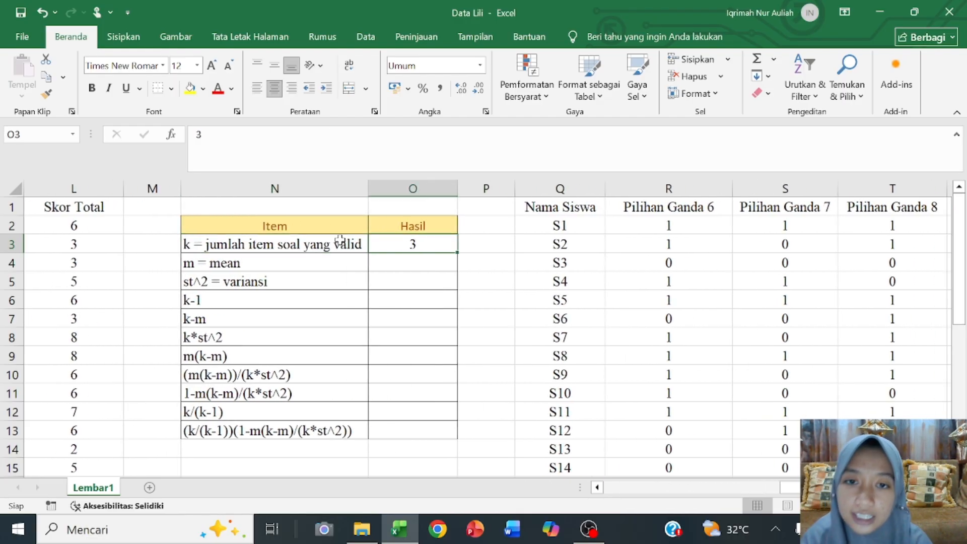
Step: Calculate m = mean in the Hasil column with AVERAGE over the valid items' Skor Total values, U2:U31
click(405, 261)
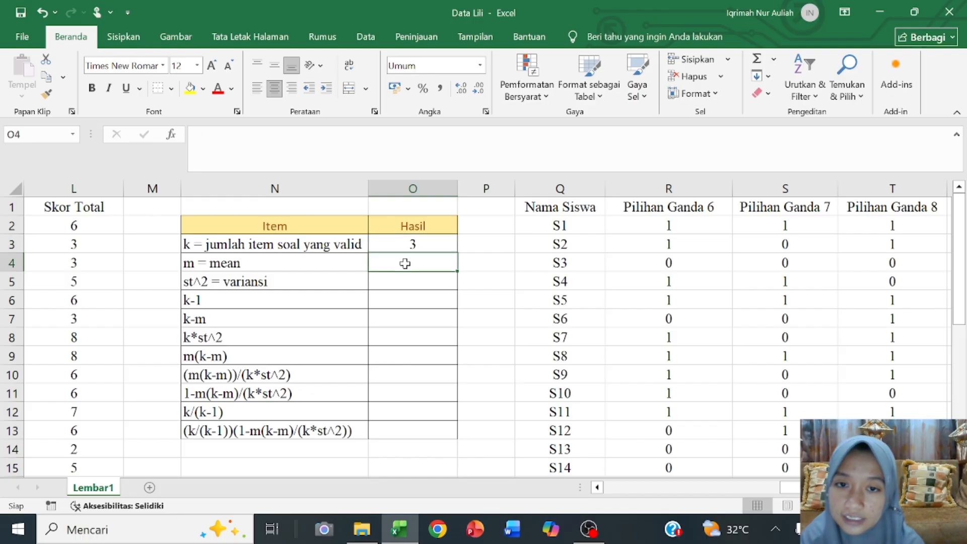
click(313, 261)
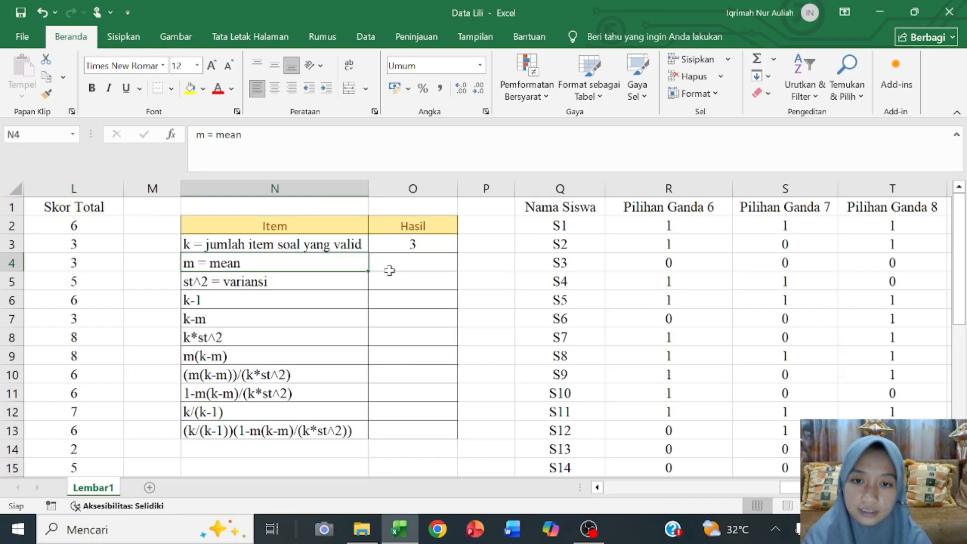
click(390, 271)
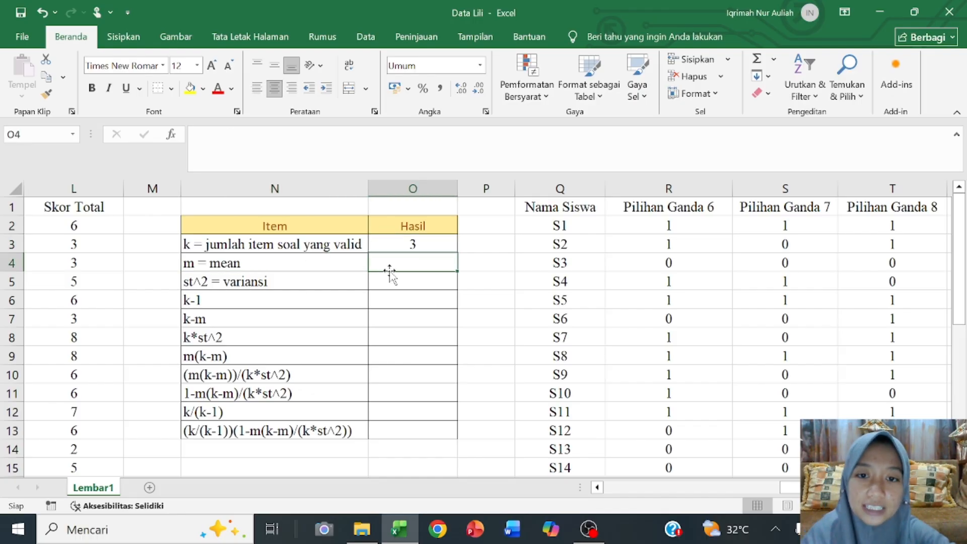
text(=average)
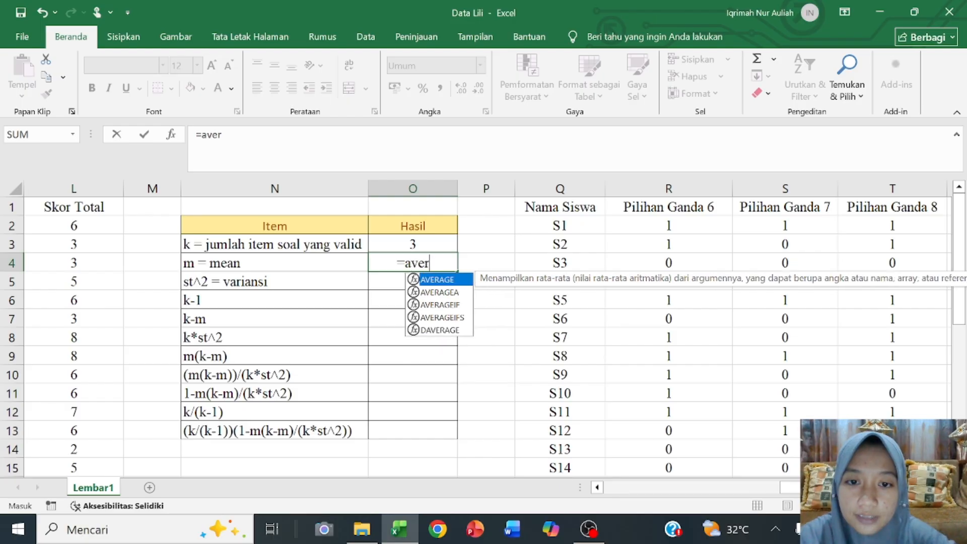
double_click(421, 281)
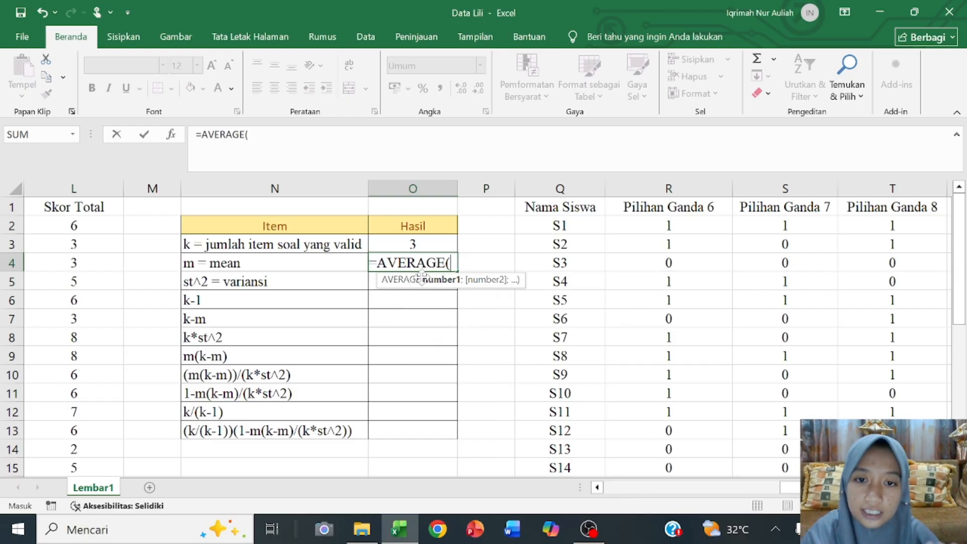
scroll(535, 302, right, 4)
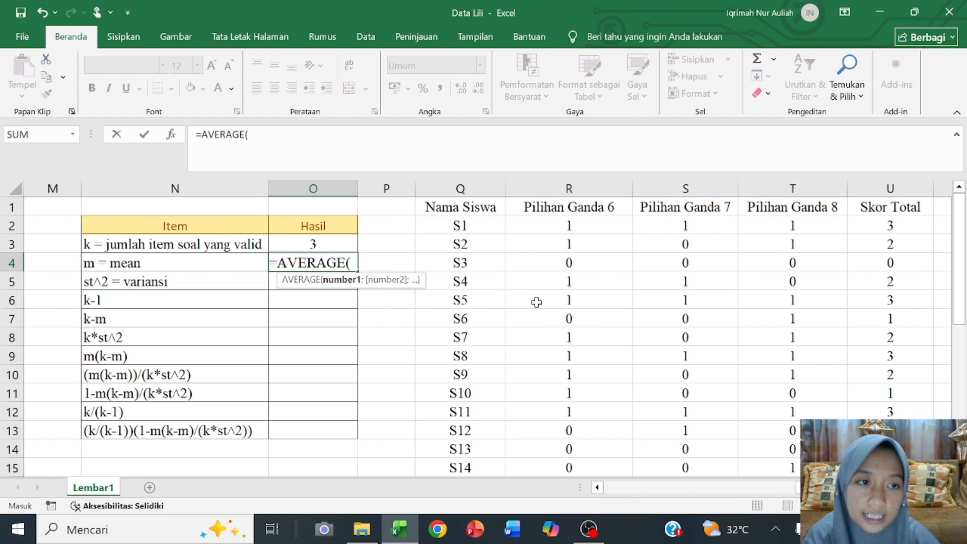
drag(566, 222, 549, 425)
text())
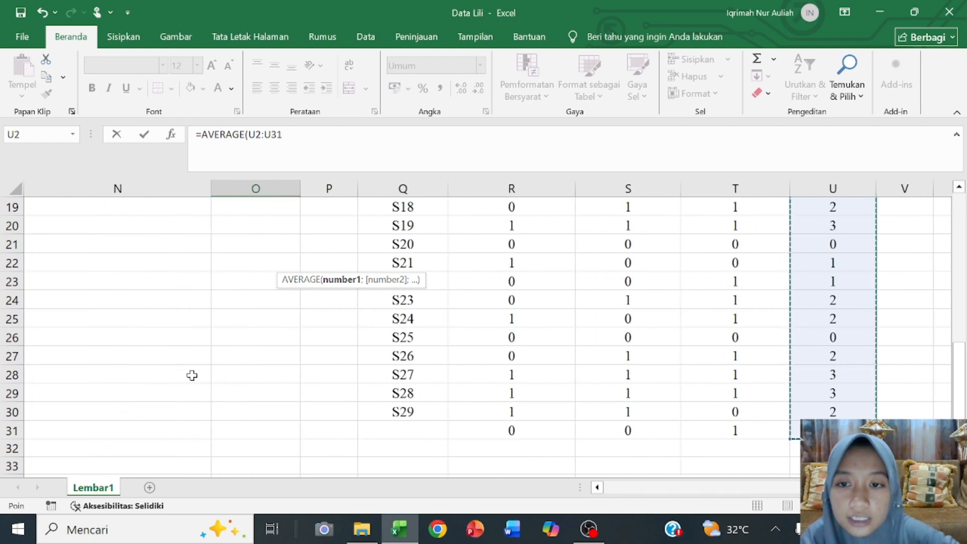
key(Return)
scroll(192, 376, up, 1)
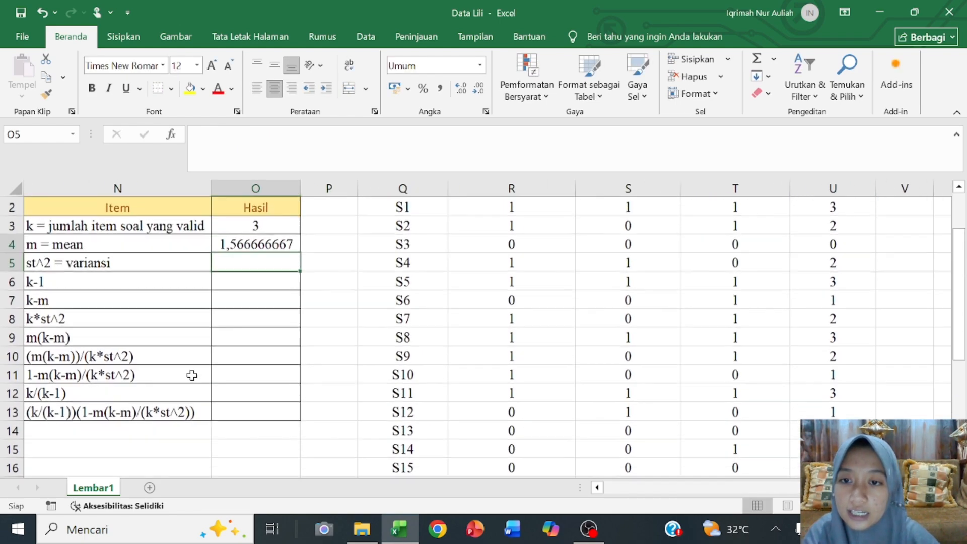
Step: Calculate st^2 = variansi in the Hasil column with VAR over the valid items' Skor Total values, U2:U31
scroll(247, 256, left, 1)
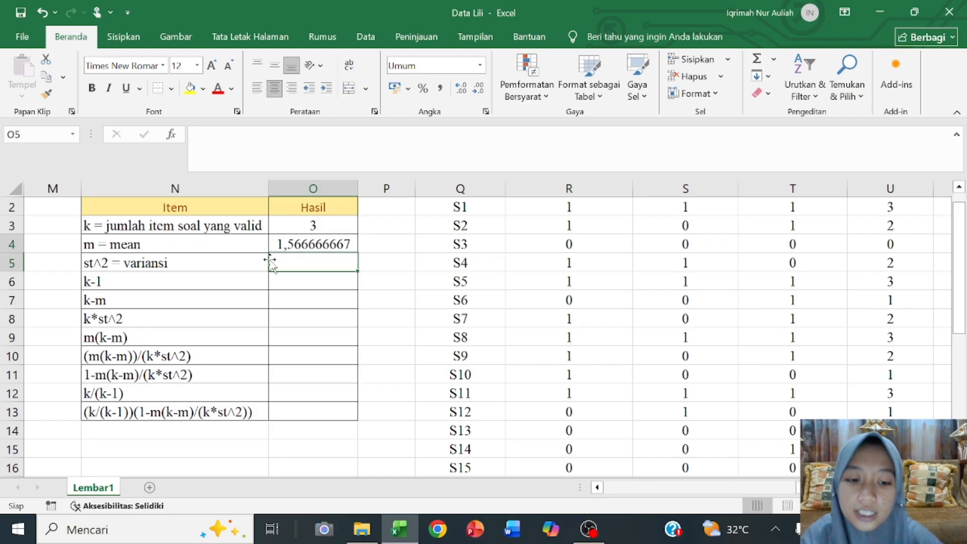
text(=)
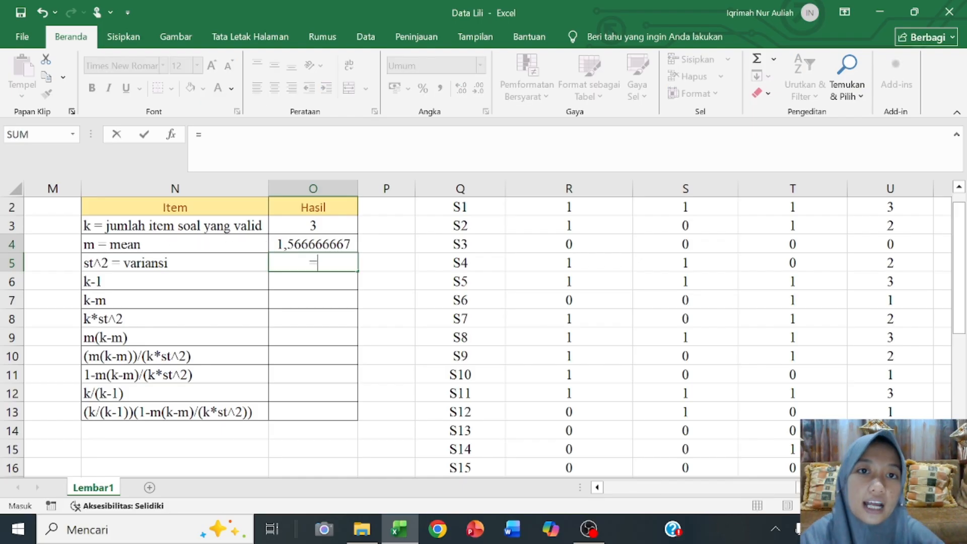
text(var)
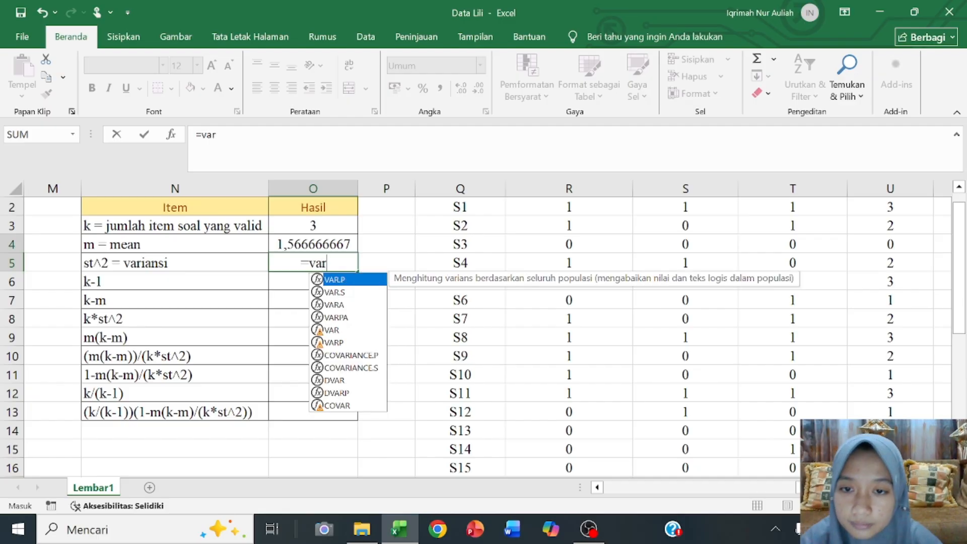
double_click(346, 331)
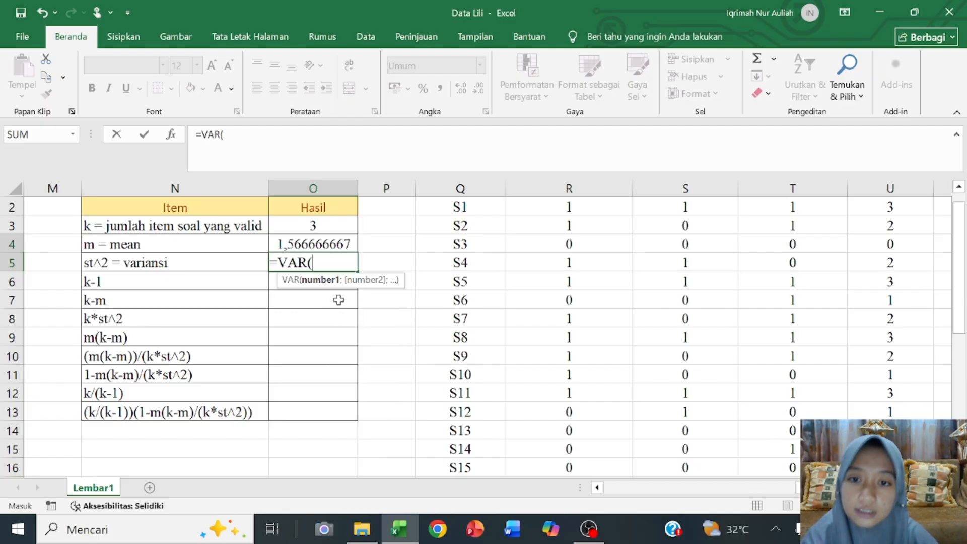
scroll(474, 261, right, 3)
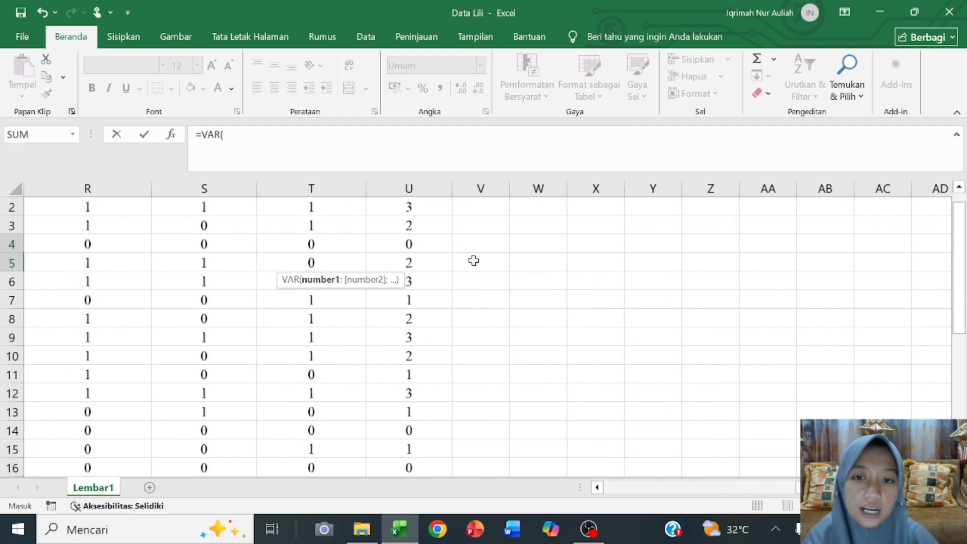
scroll(474, 261, up, 1)
drag(414, 226, 428, 461)
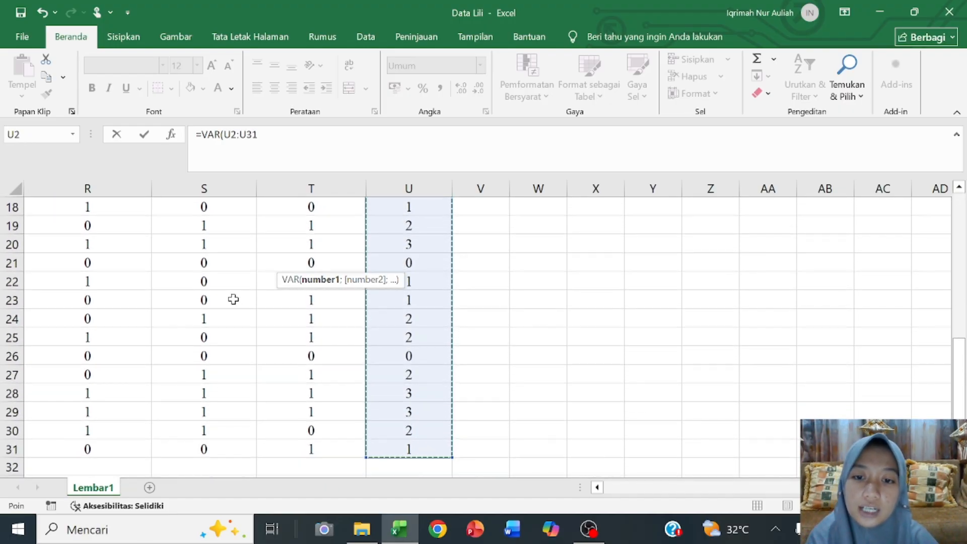
scroll(233, 299, left, 1)
scroll(233, 300, left, 2)
scroll(233, 300, up, 5)
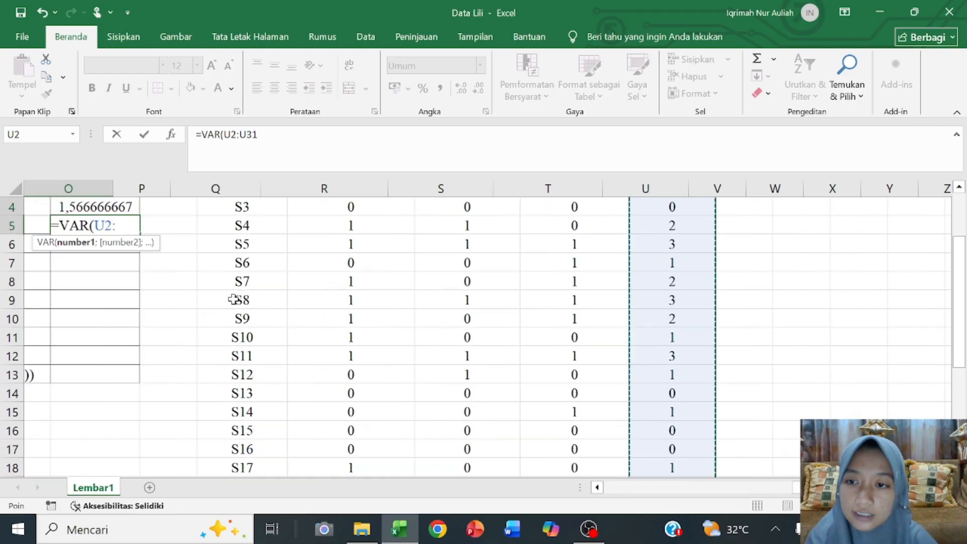
scroll(234, 300, left, 2)
text())
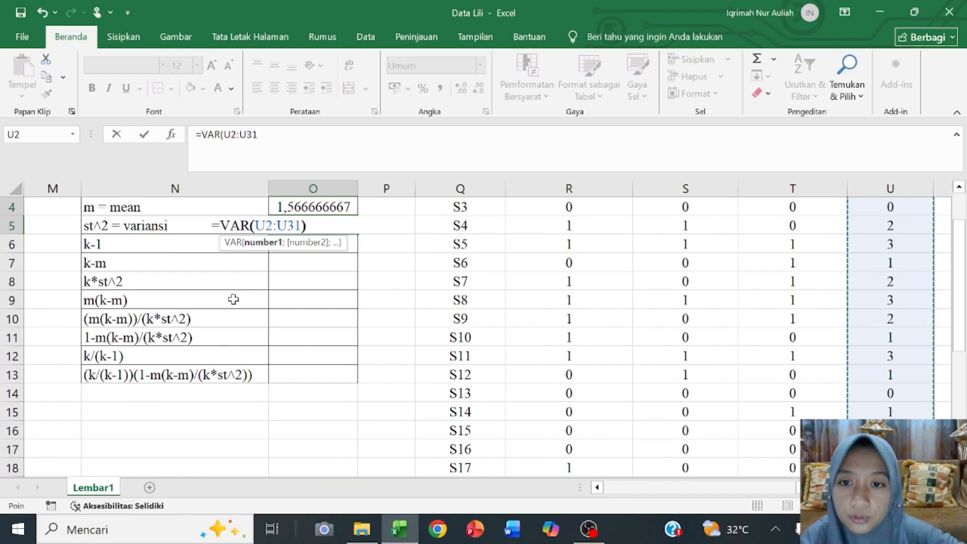
key(Return)
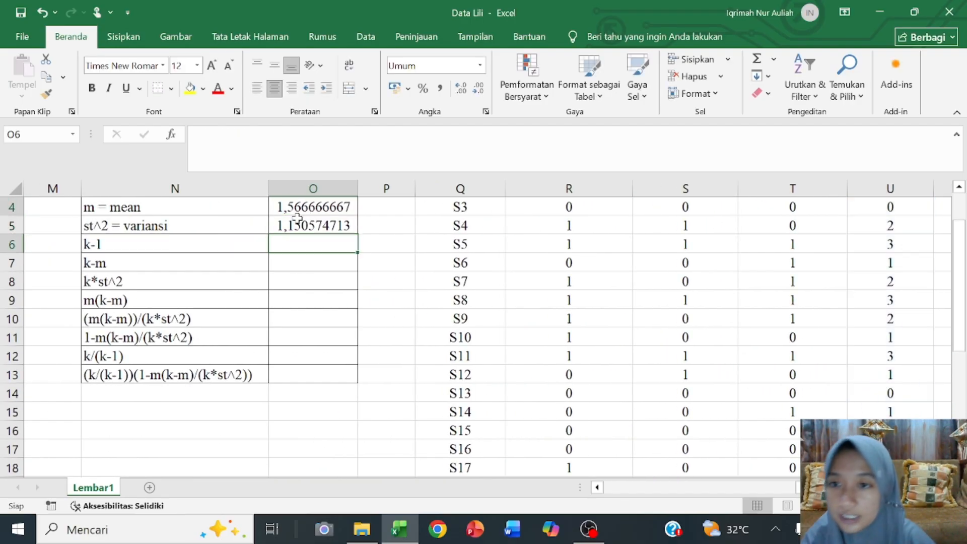
Step: Calculate k-1 in the Hasil column with the formula =O3-1
scroll(303, 243, up, 1)
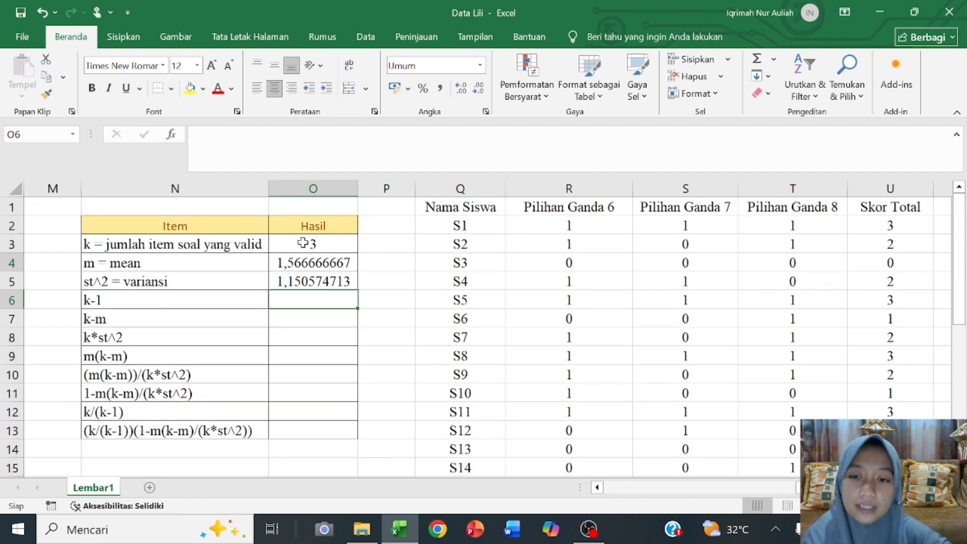
text(=)
click(329, 247)
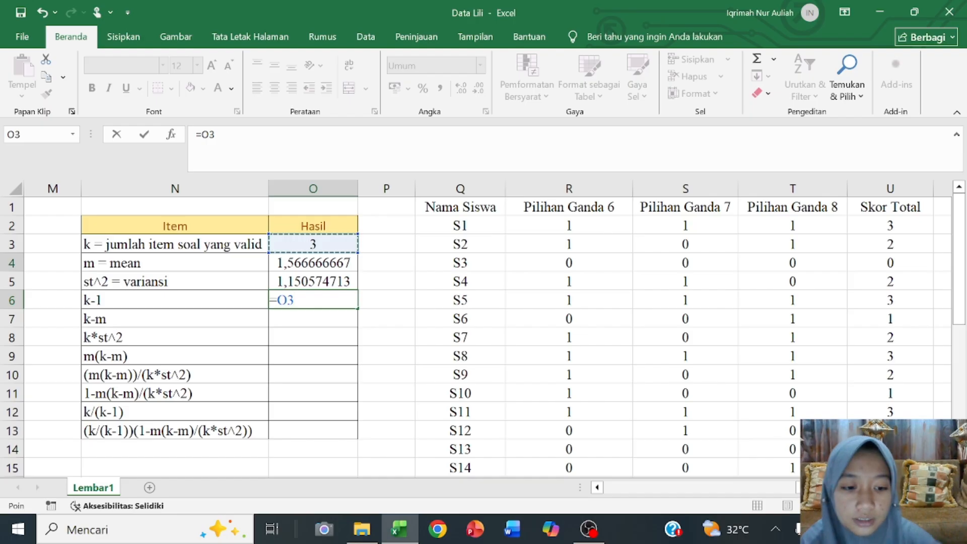
text(-)
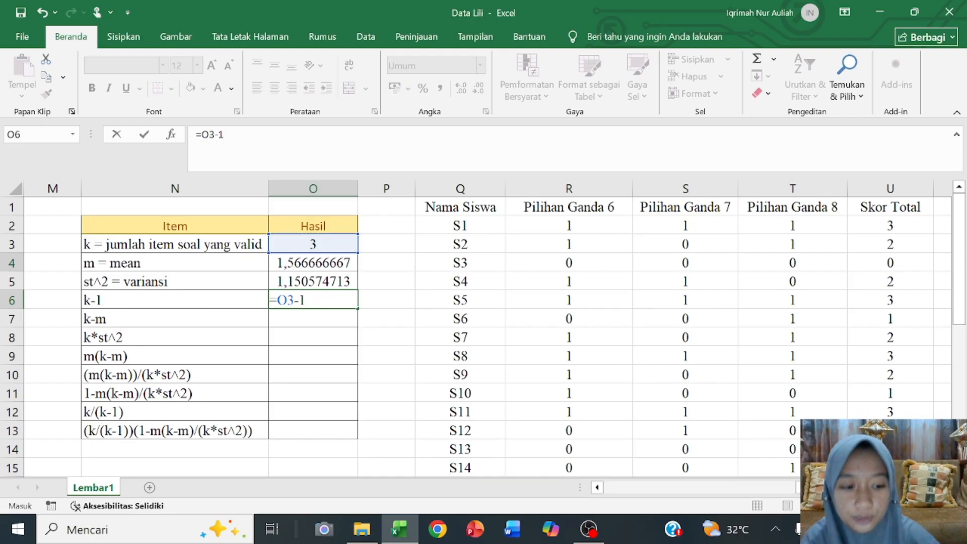
text(1)
key(Return)
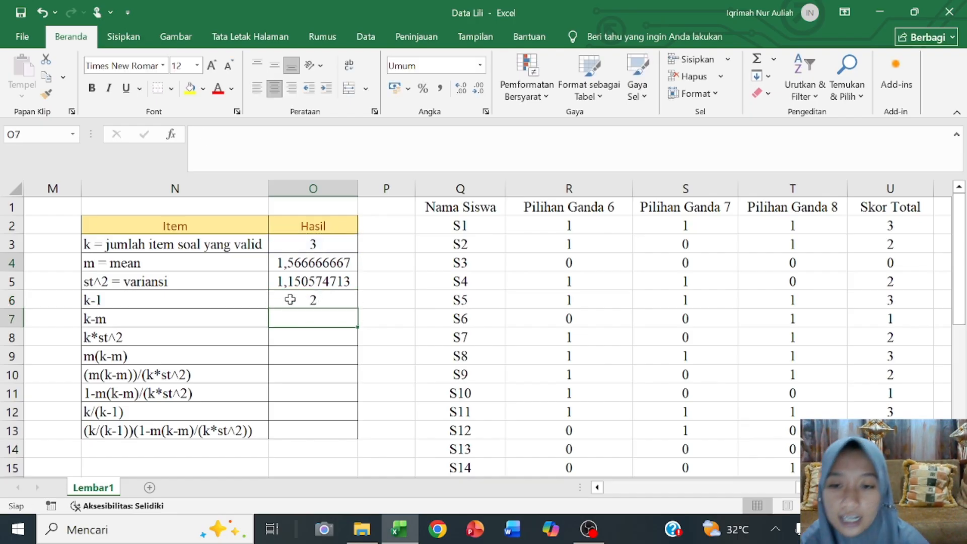
scroll(326, 299, left, 1)
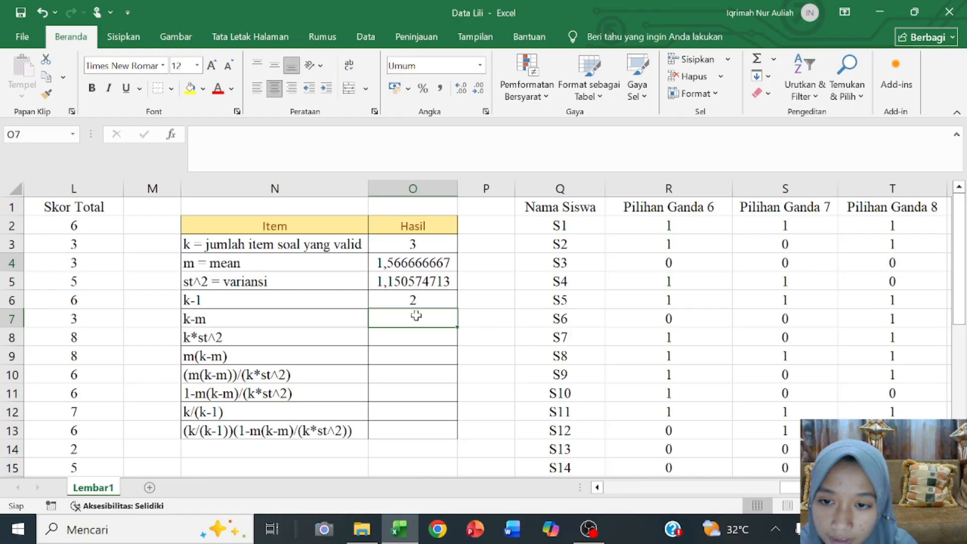
text(=)
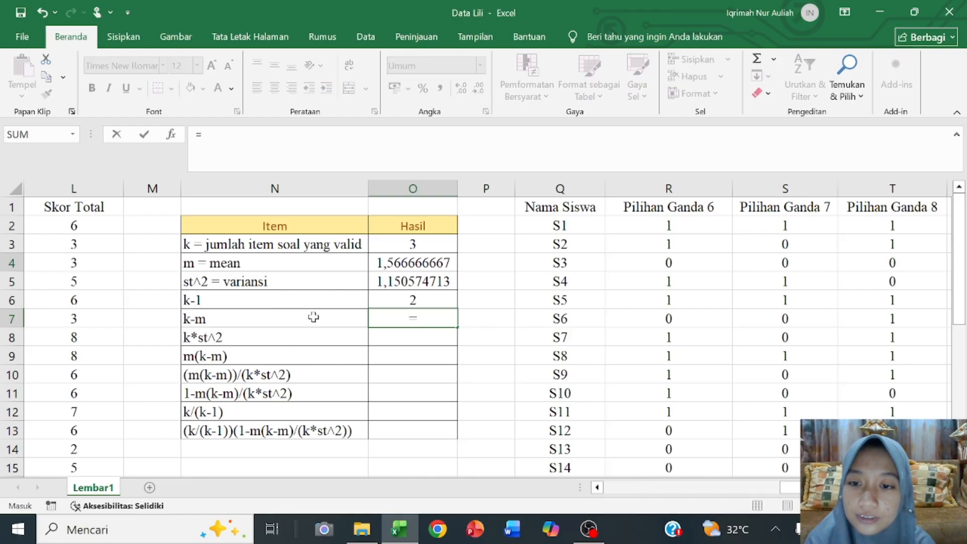
click(330, 324)
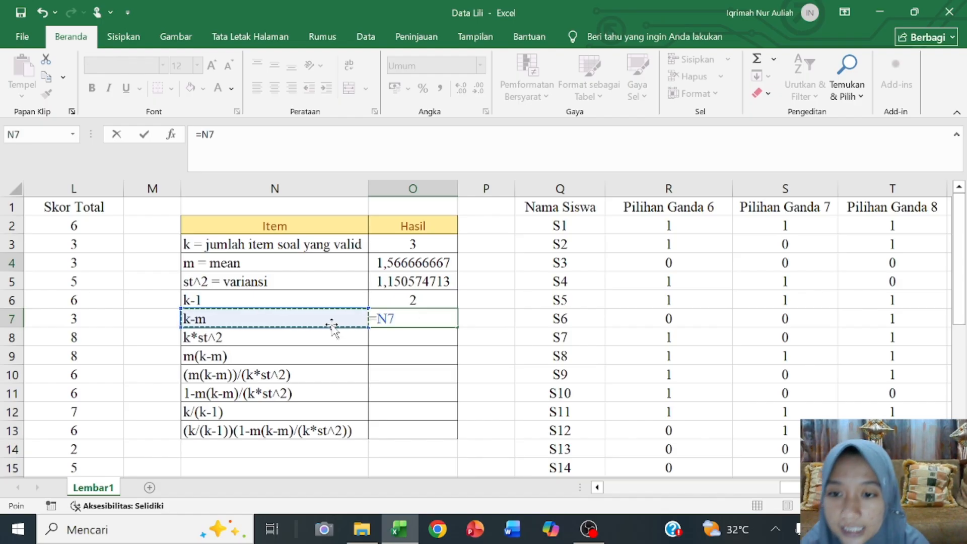
click(331, 337)
key(F2)
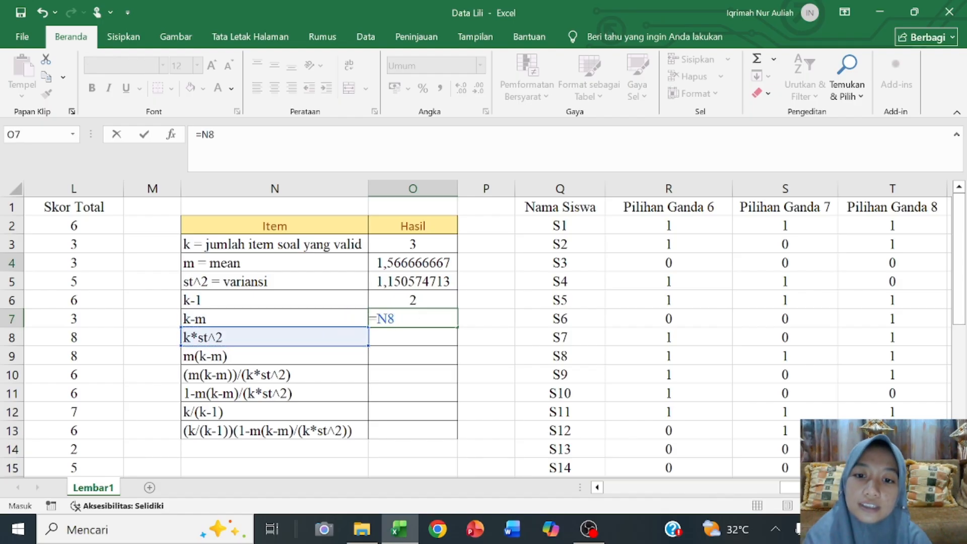
click(421, 300)
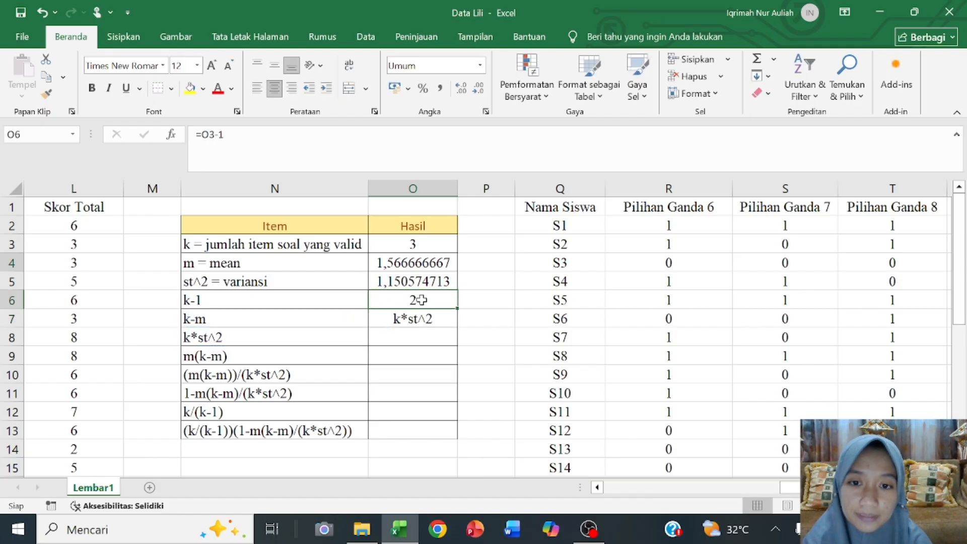
Step: Calculate k-m in cell O7 by subtracting the mean from the number of valid items, =O3-O4
click(422, 319)
text(=)
click(421, 246)
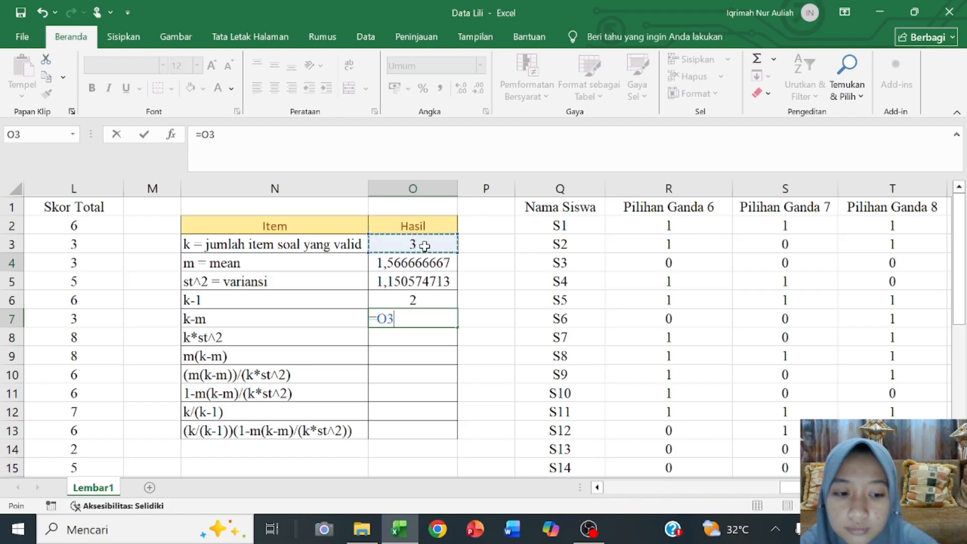
text(-)
click(421, 263)
key(Return)
Step: Calculate k*st^2 in the Hasil column by multiplying k by the variance, =O3*O5
text(=)
click(412, 244)
text(*)
click(411, 282)
key(Return)
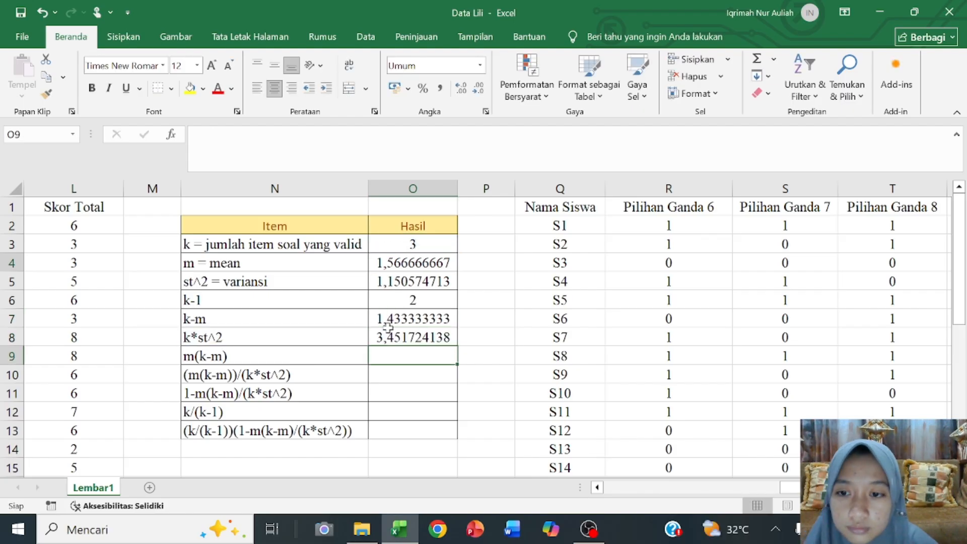
Step: Calculate m(k-m) in the Hasil column by multiplying the mean by the k-m result, =O4*O7
text(=)
click(393, 262)
text(*)
click(410, 319)
key(Return)
Step: Calculate (m(k-m))/(k*st^2) in the Hasil column by dividing the two previous products, =O9/O8
text(=)
click(410, 355)
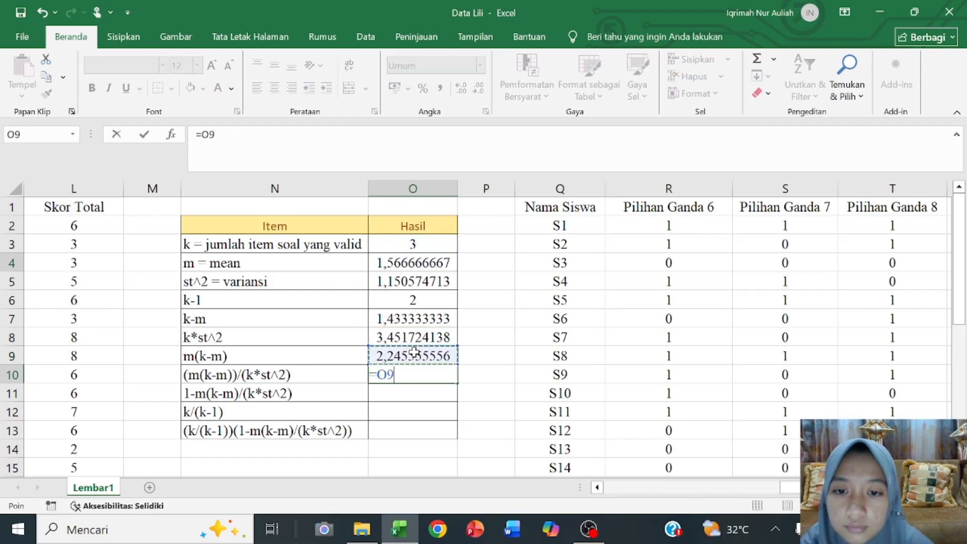
text(/)
click(412, 337)
key(Return)
Step: Calculate 1-m(k-m)/(k*st^2) with =1-O10 and k/(k-1) with =O3/O6 in the Hasil column
text(=1-)
click(401, 375)
key(Return)
text(=)
click(430, 244)
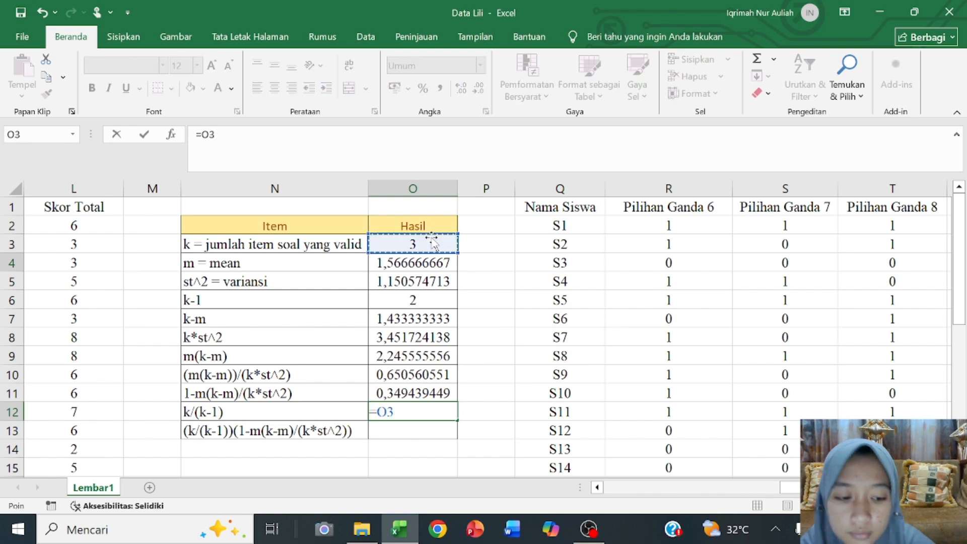
text(/)
click(414, 301)
Step: Calculate the reliability coefficient (k/(k-1))(1-m(k-m)/(k*st^2)) in the Hasil column with the formula =O12*O11
text(=)
click(411, 412)
text(*)
click(406, 393)
key(Return)
scroll(502, 366, down, 1)
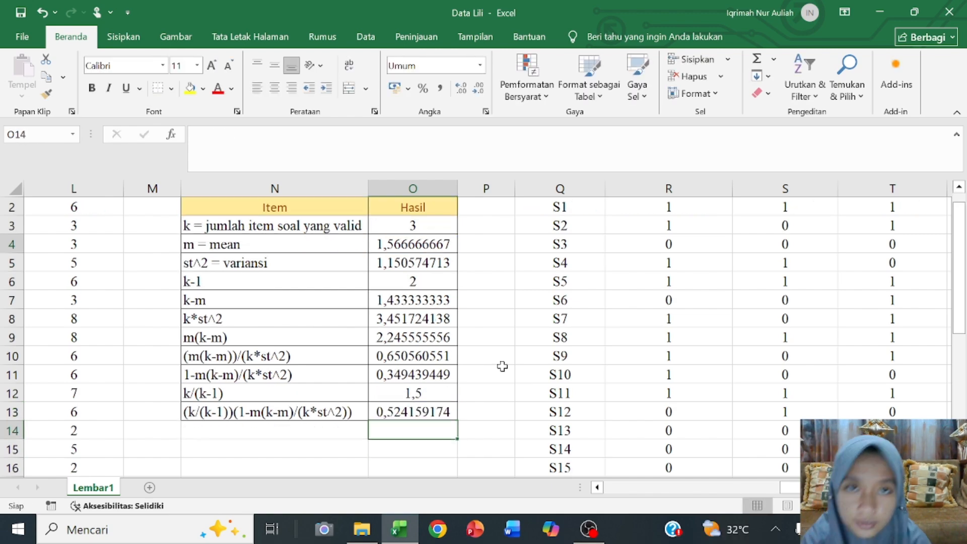
Step: Review the reliability coefficient in O13, switch to Word and examine the criteria in Tabel 13. Interpretasi Reliabilitas
click(393, 406)
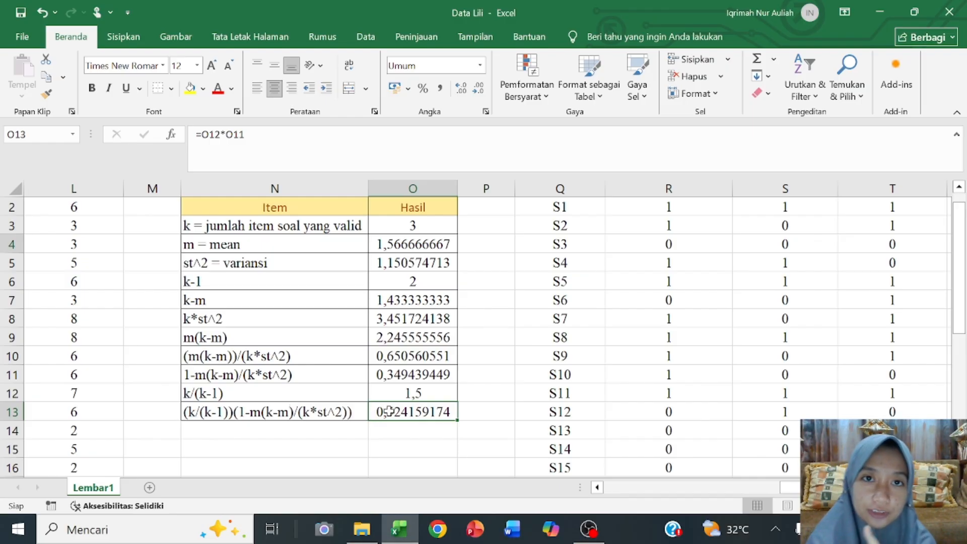
click(519, 532)
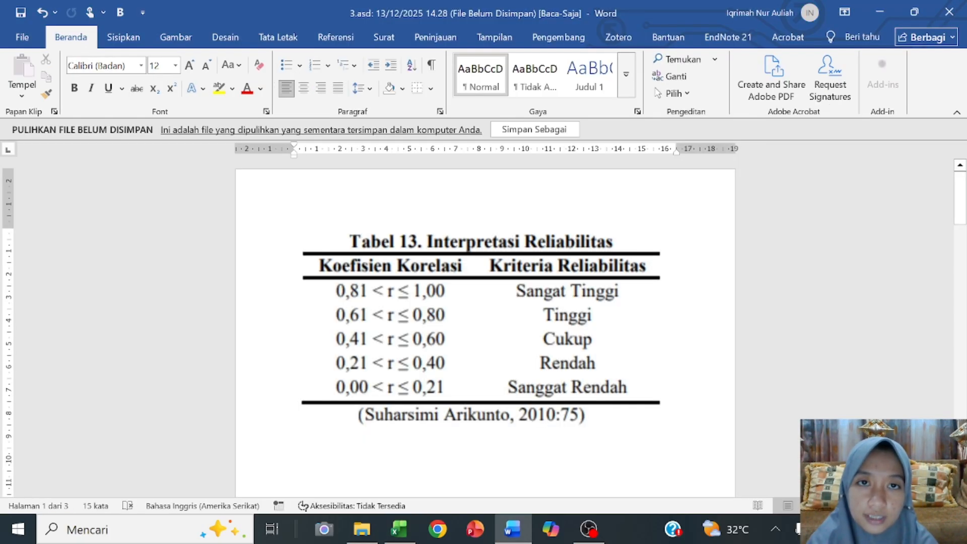
scroll(603, 245, down, 1)
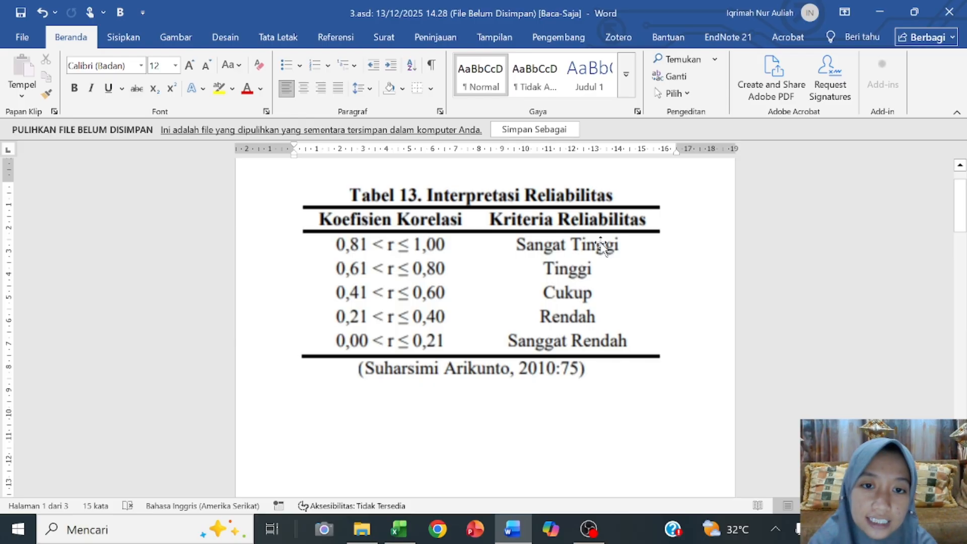
click(513, 250)
key(Down)
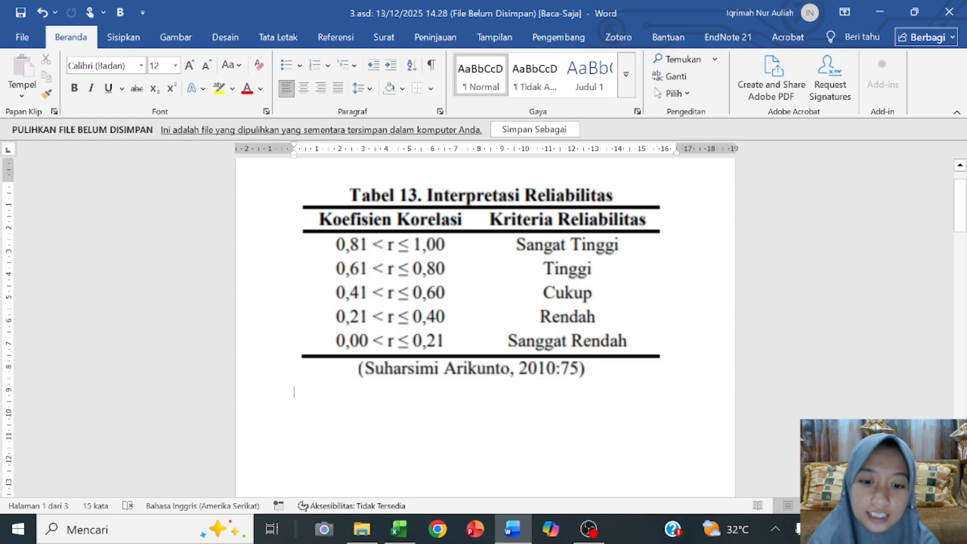
Step: Recheck the coefficient in the Excel Item table and compare it with the correlation ranges in Word's Tabel 13
mouse_move(389, 519)
click(389, 499)
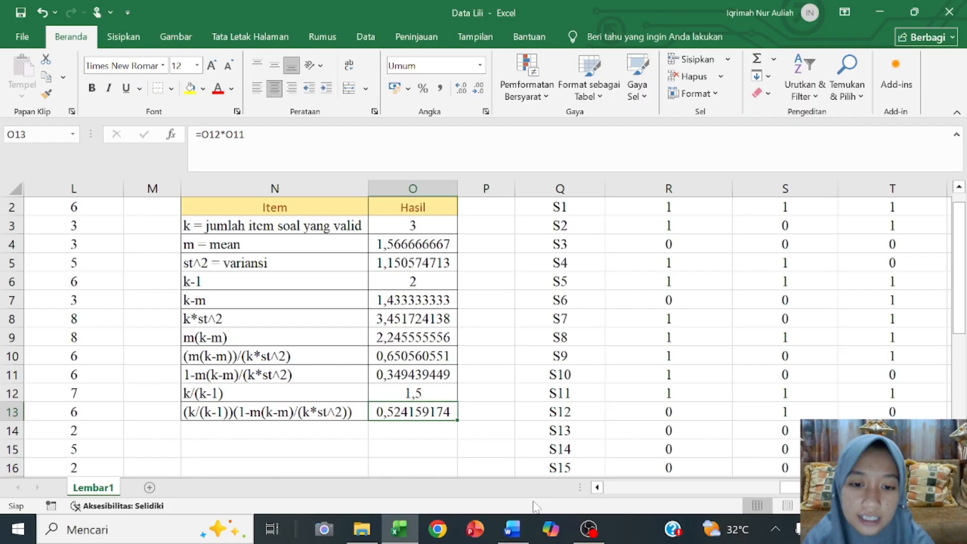
mouse_move(513, 529)
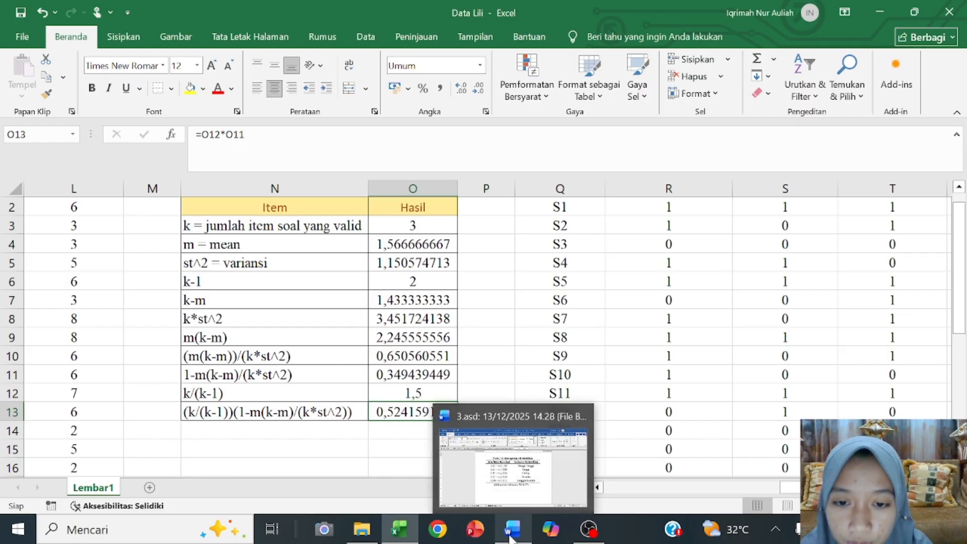
click(501, 461)
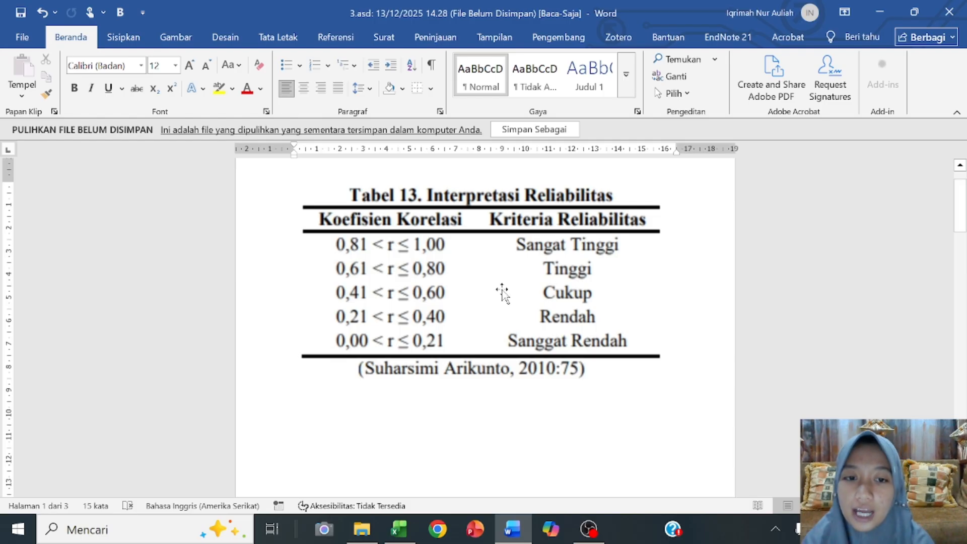
Step: Switch to Excel and review the students' answers for Pilihan Ganda 1 to 10 and their Skor Total in Data Lili fik
mouse_move(408, 527)
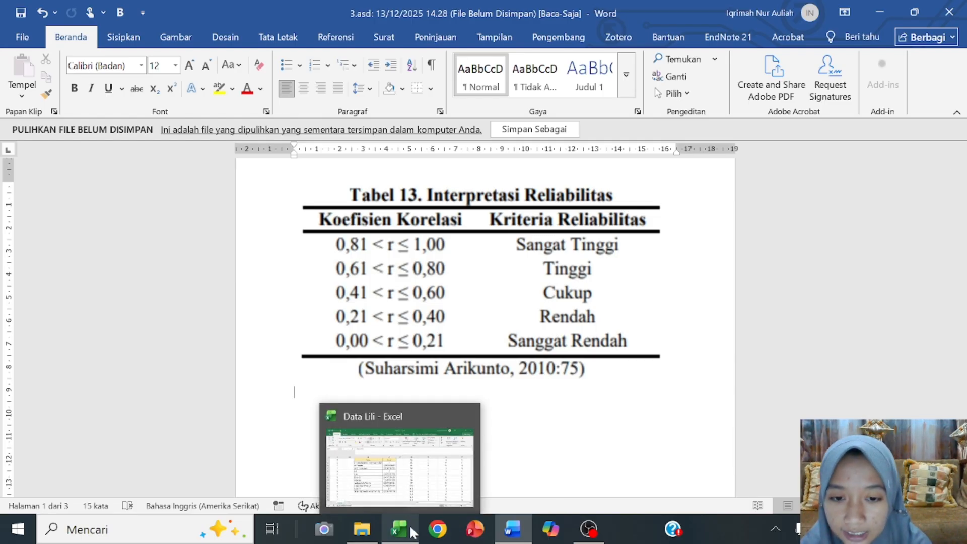
click(413, 416)
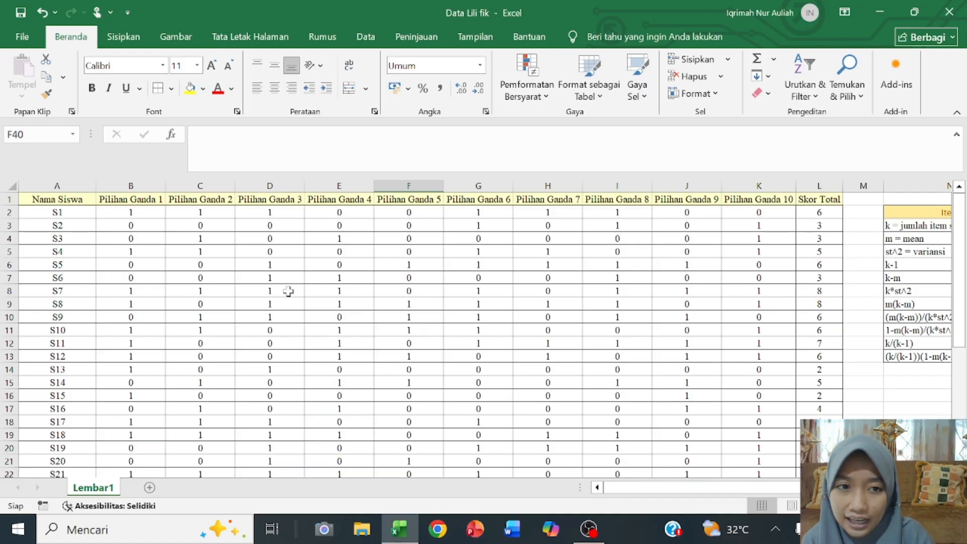
click(76, 212)
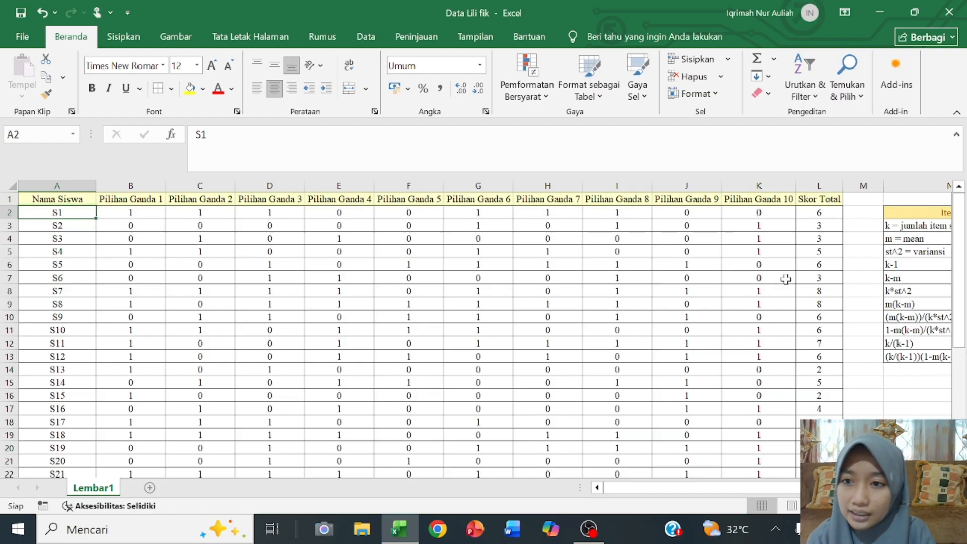
click(609, 267)
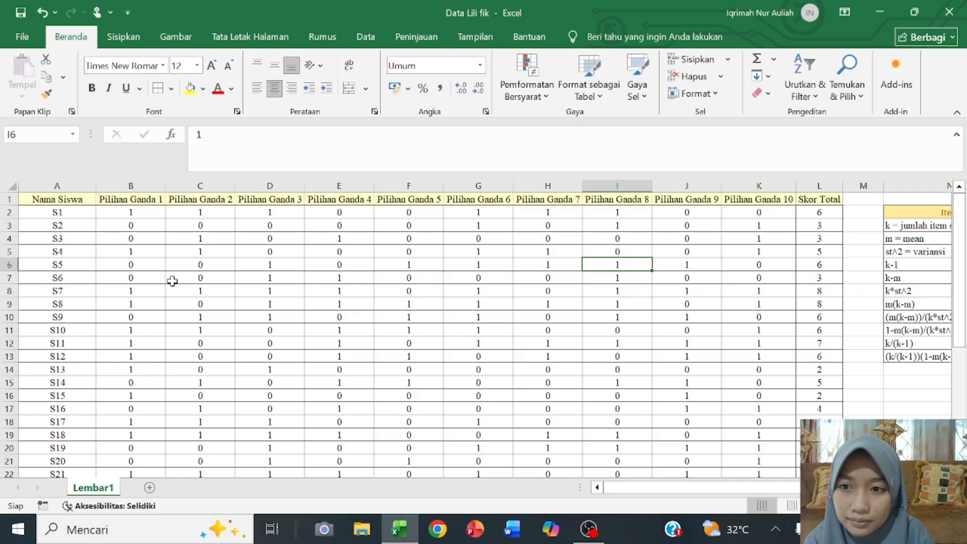
scroll(156, 281, down, 1)
scroll(156, 281, up, 2)
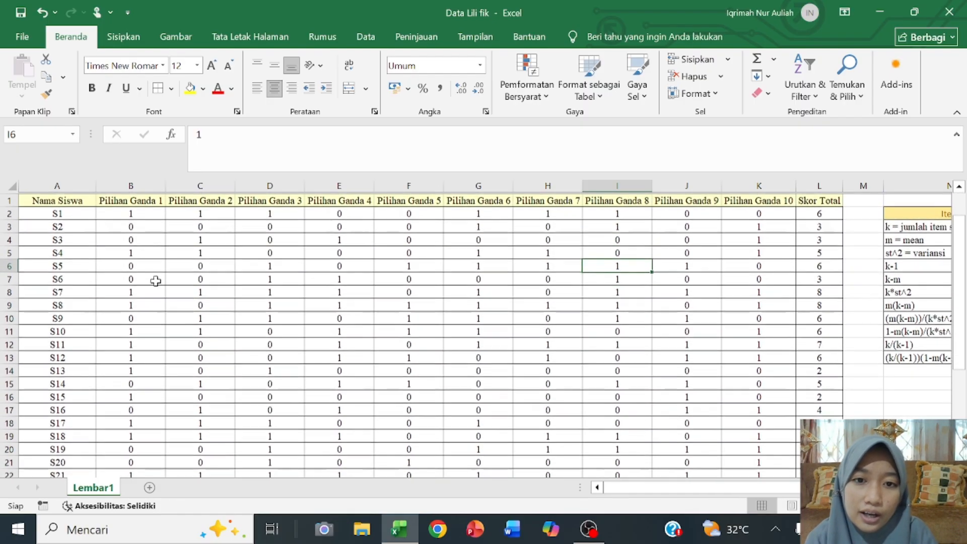
Step: Review the Interpretasi Tingkat Kesukaran ranges, the difficulty index formula below them, and the student answers above the Jumlah Benar row
scroll(156, 281, down, 2)
scroll(155, 281, down, 5)
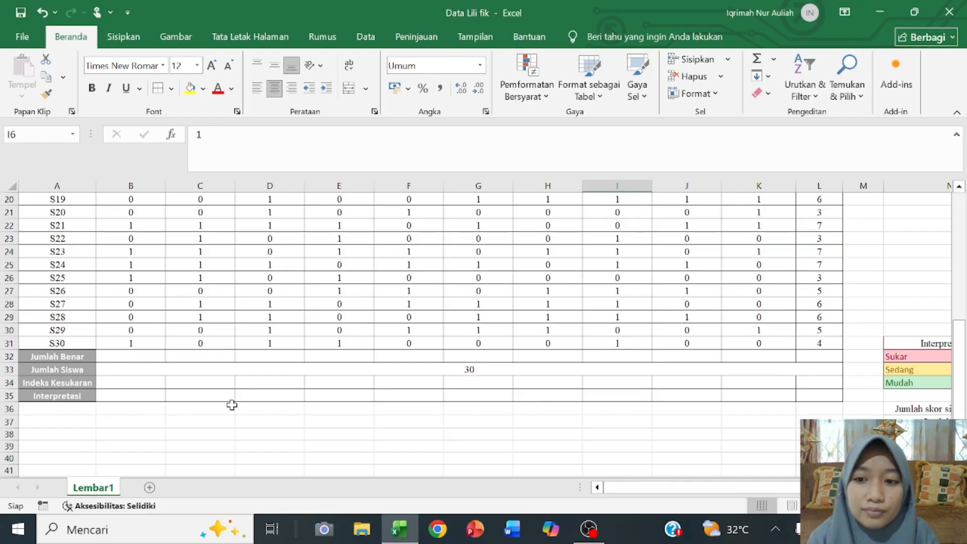
scroll(232, 404, right, 5)
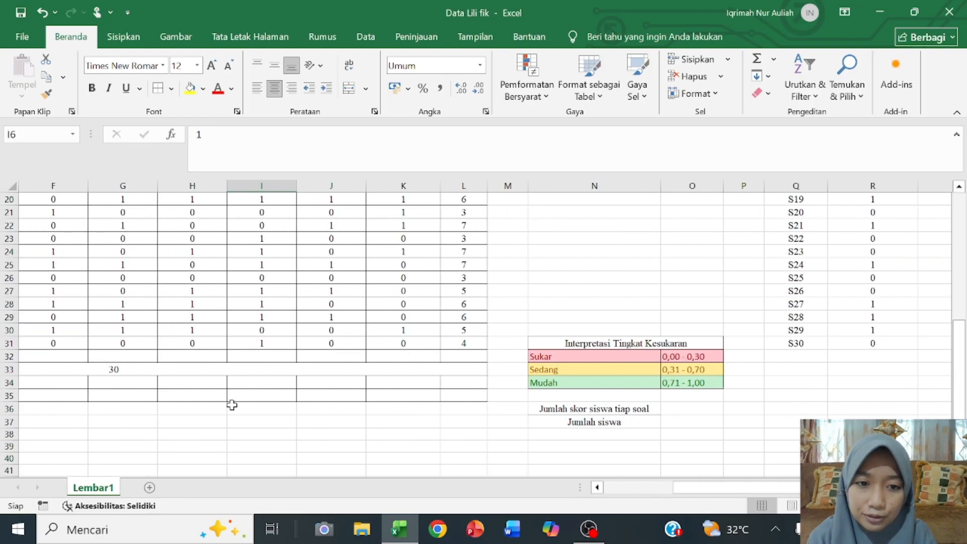
scroll(232, 404, right, 3)
ctrl+scroll(232, 405, up, 2)
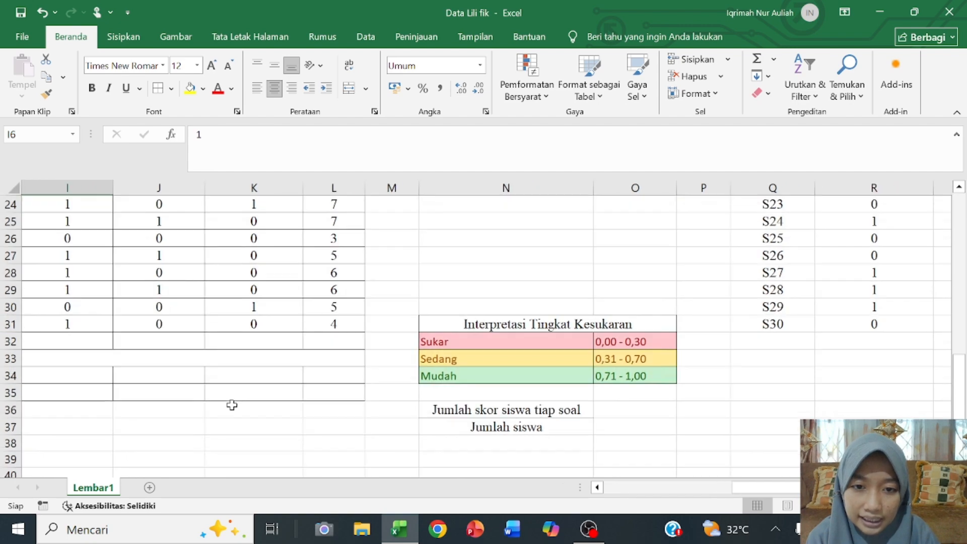
ctrl+scroll(232, 405, up, 2)
scroll(231, 405, down, 1)
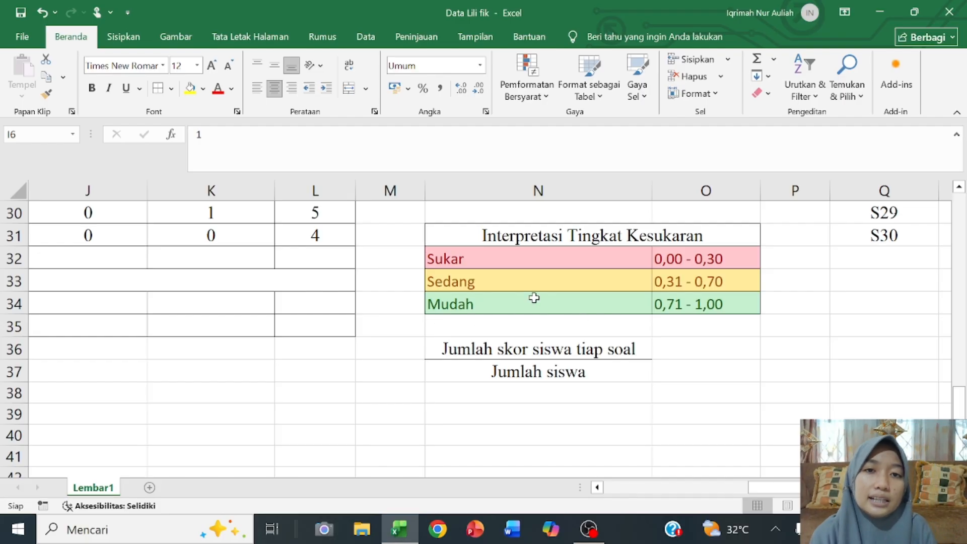
scroll(534, 298, left, 5)
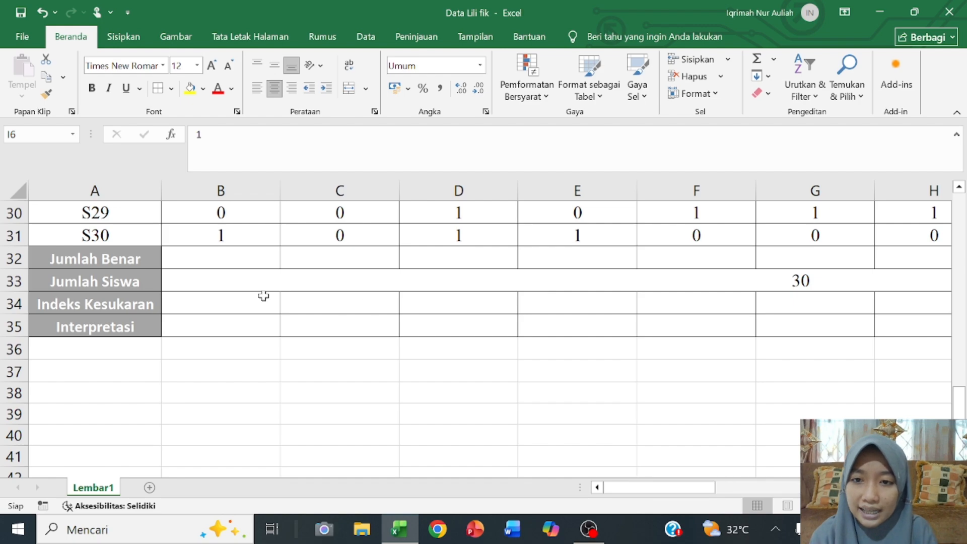
scroll(263, 296, up, 5)
scroll(263, 296, down, 1)
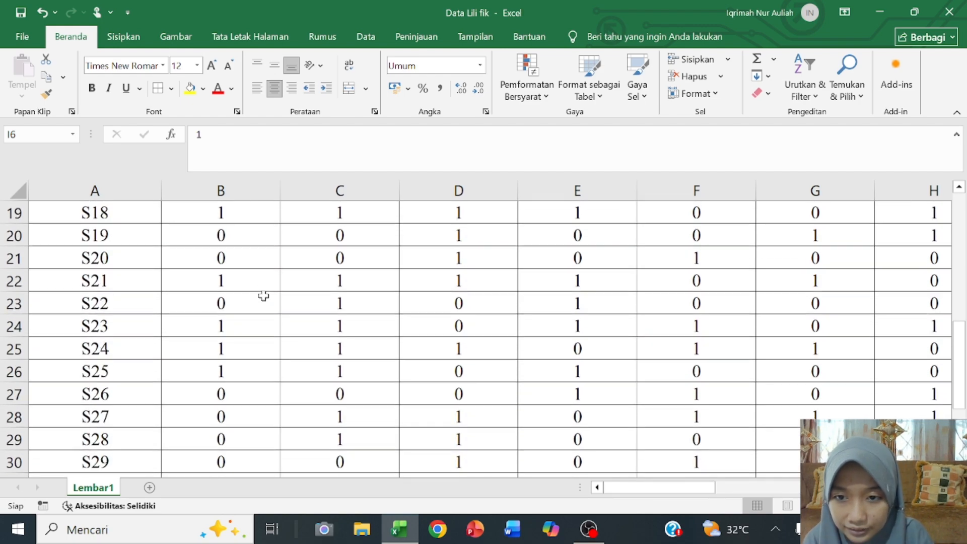
scroll(264, 295, down, 3)
scroll(264, 296, up, 3)
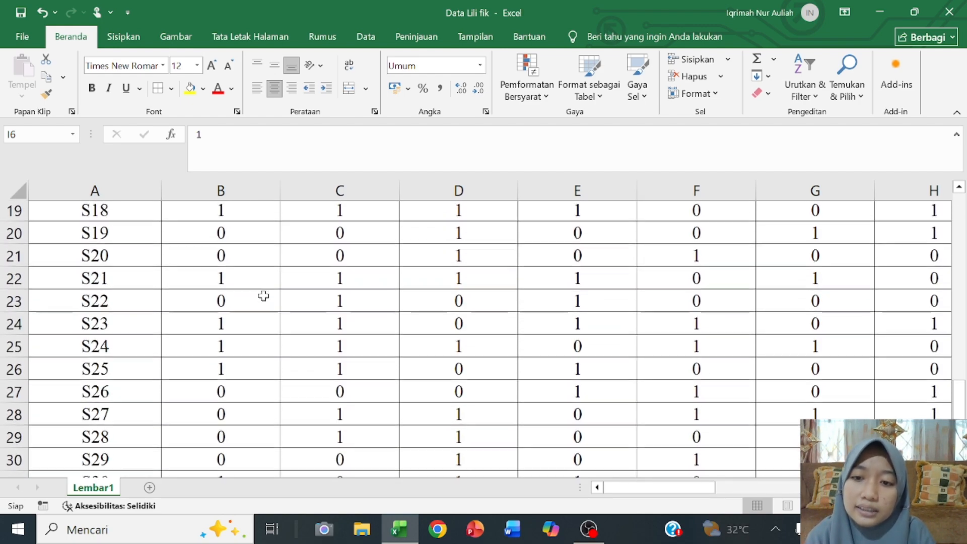
scroll(264, 296, up, 3)
scroll(264, 296, down, 5)
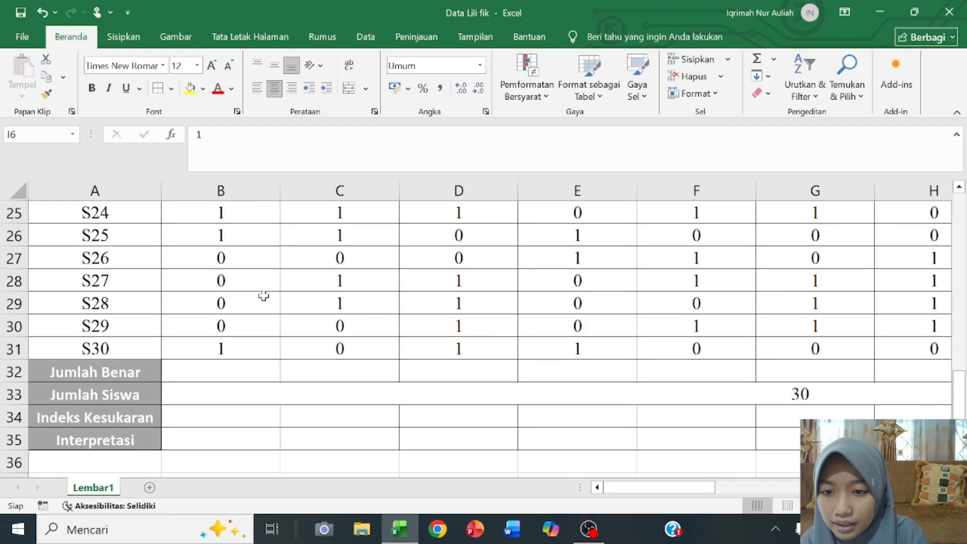
Step: Total the correct answers for Pilihan Ganda 1 in Jumlah Benar cell B32 with =SUM(B2:B31)
click(247, 369)
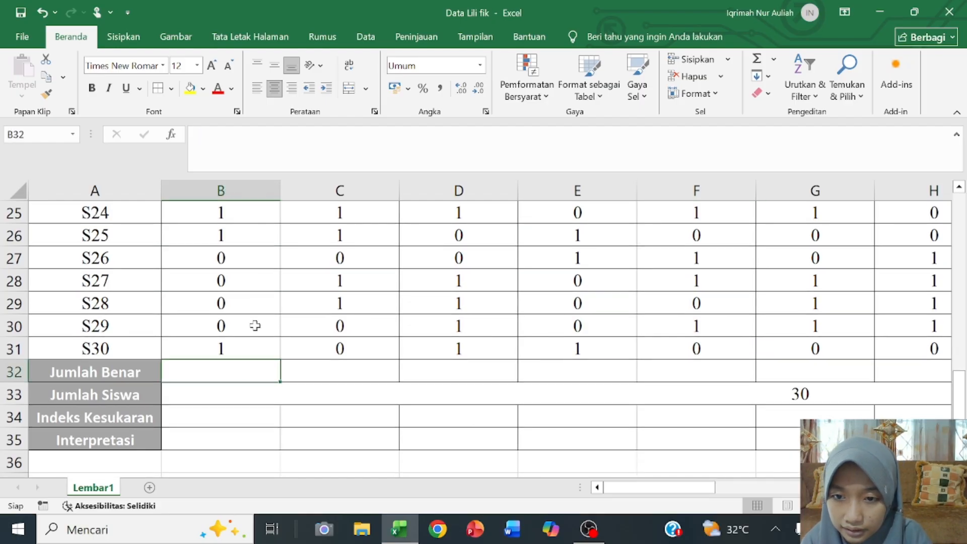
text(=)
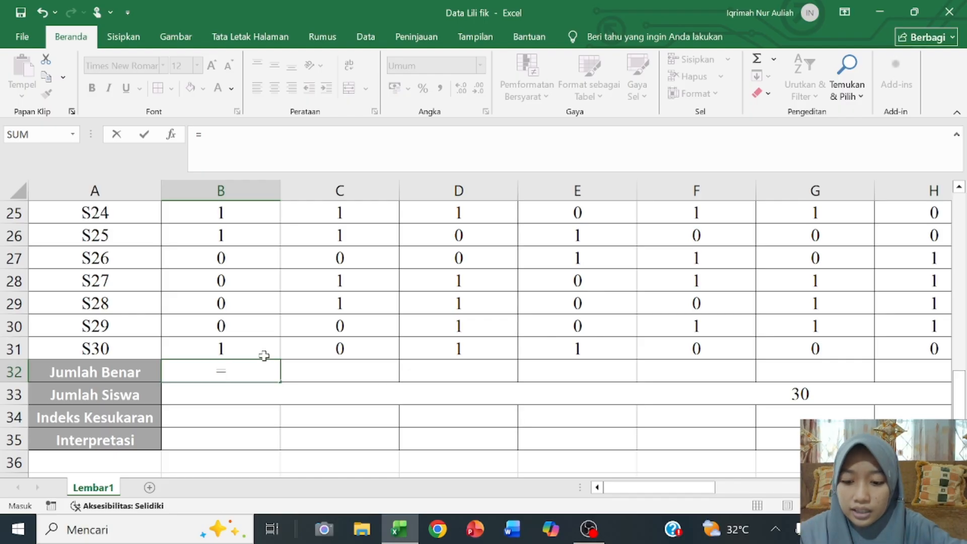
text(sum)
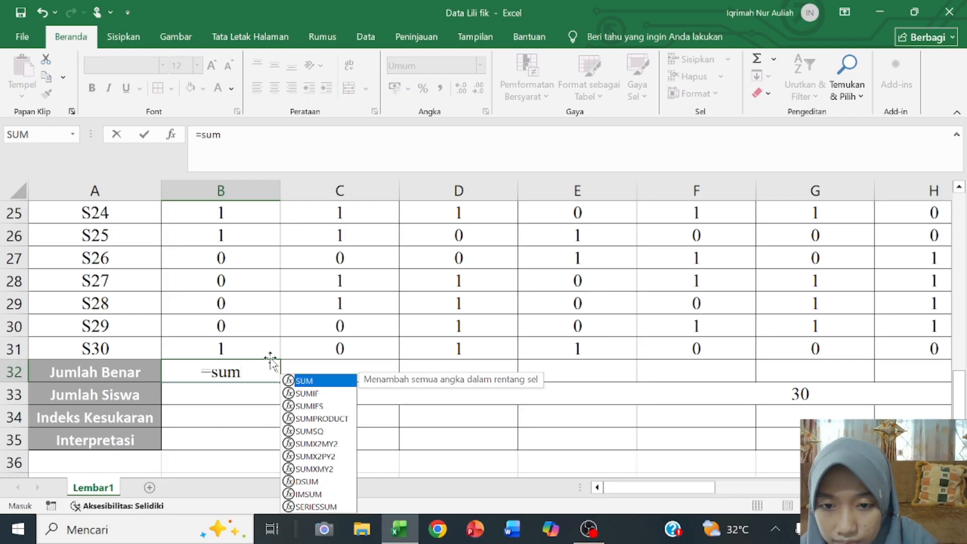
double_click(318, 379)
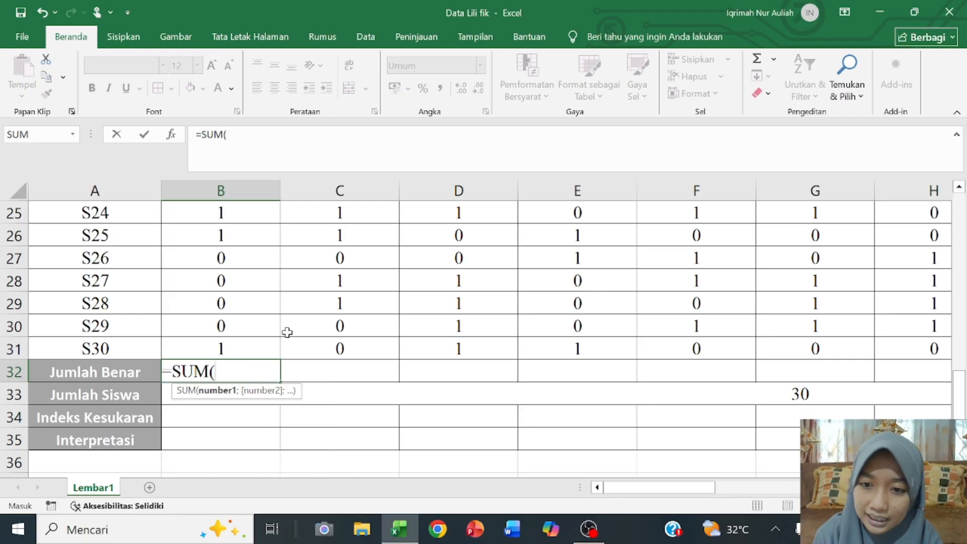
scroll(266, 312, up, 4)
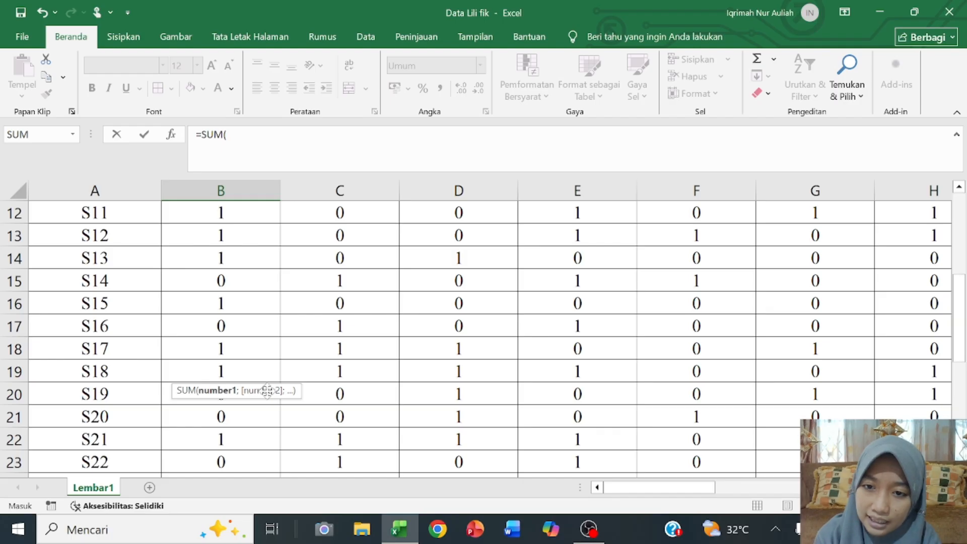
scroll(255, 289, up, 4)
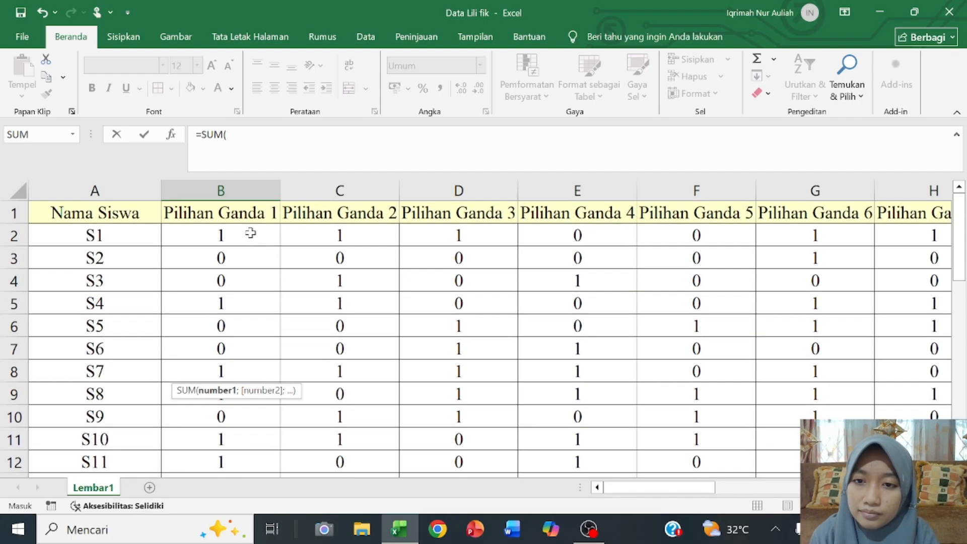
drag(252, 233, 284, 456)
text())
key(Return)
Step: Total the correct answers for Pilihan Ganda 2 in cell C32 with =SUM(C2:C31)
click(334, 439)
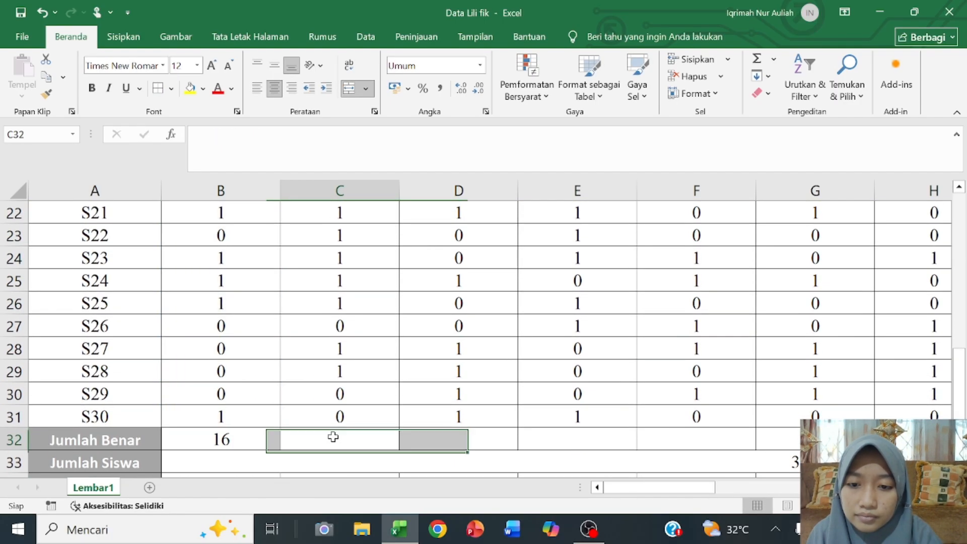
scroll(340, 446, up, 7)
text(=sum)
double_click(392, 318)
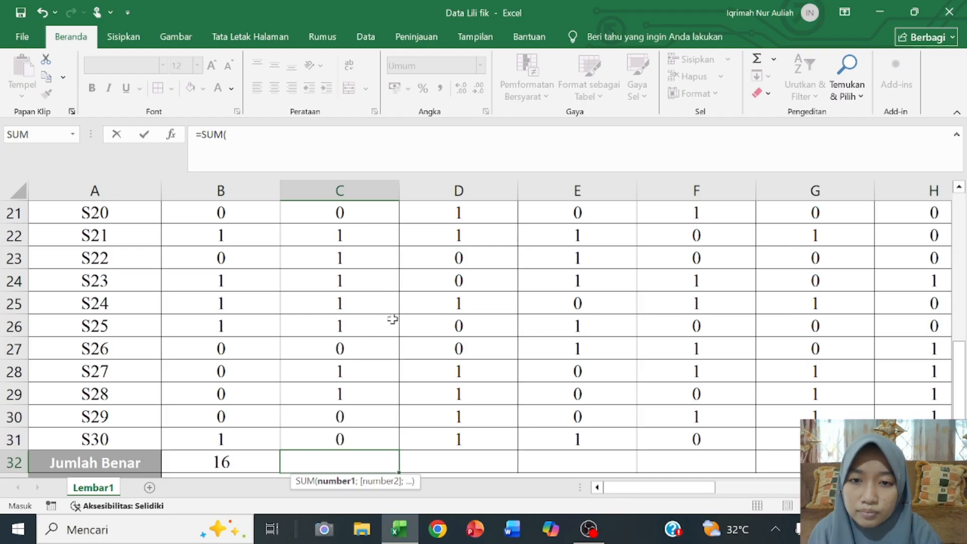
scroll(391, 317, up, 7)
drag(348, 235, 349, 372)
text())
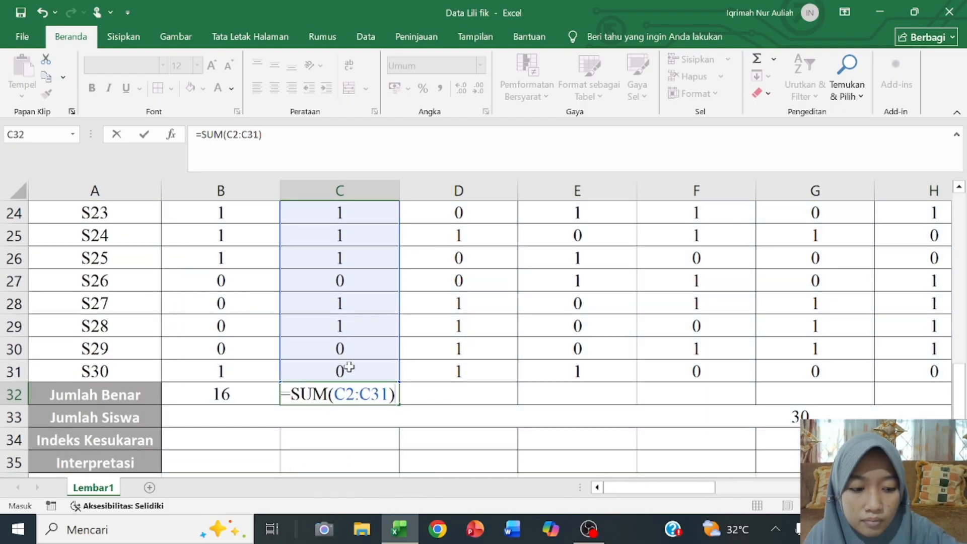
key(Return)
Step: Total the correct answers for Pilihan Ganda 3 in cell D32 with a SUM of the students' answers
click(443, 436)
text(=sum)
key(Tab)
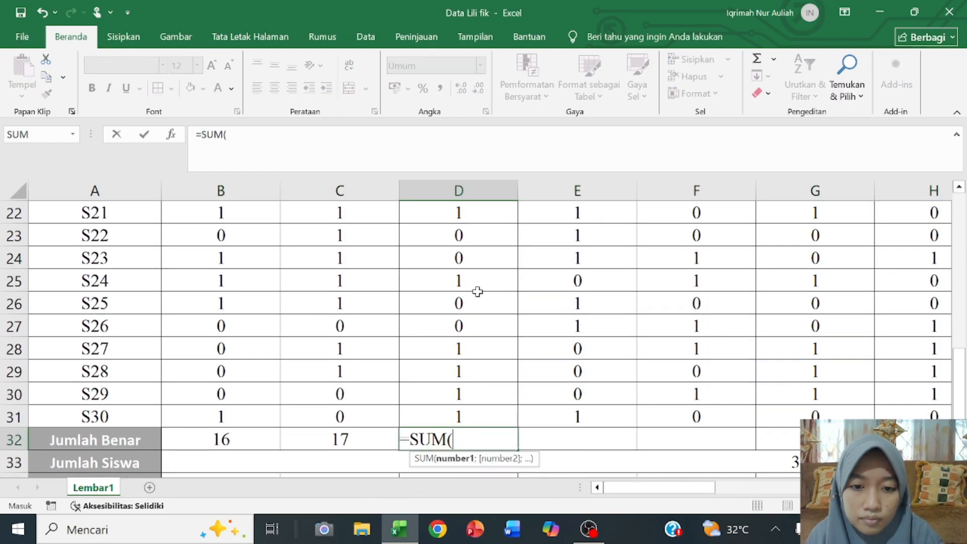
scroll(459, 327, up, 7)
drag(458, 257, 479, 377)
text())
key(Return)
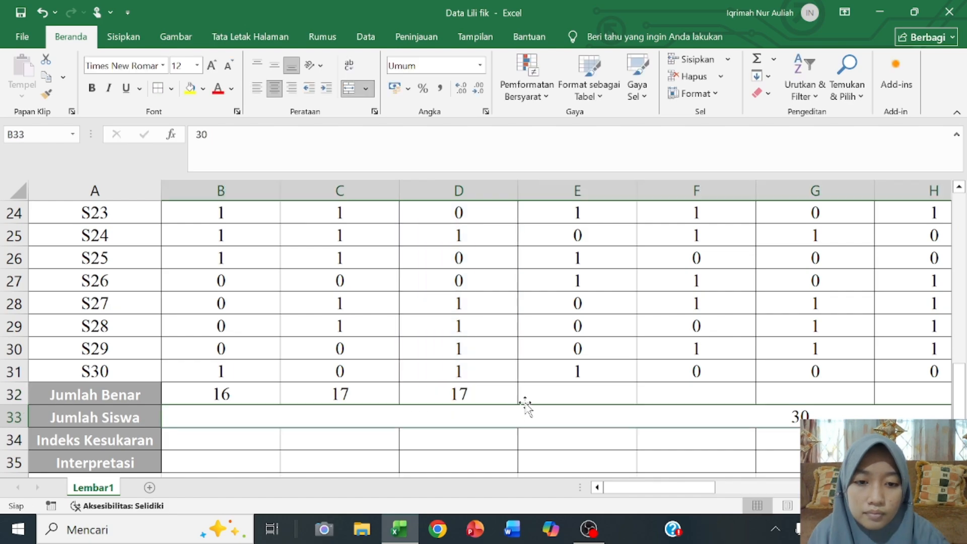
Step: Total the correct answers for Pilihan Ganda 4 in cell E32 with a SUM of the students' answers
click(524, 398)
text(=sum)
key(Tab)
scroll(546, 277, up, 7)
drag(555, 254, 578, 372)
text())
key(Return)
Step: Total the correct answers for Pilihan Ganda 5 in cell F32 with a SUM of the students' answers
click(663, 388)
text(=sum)
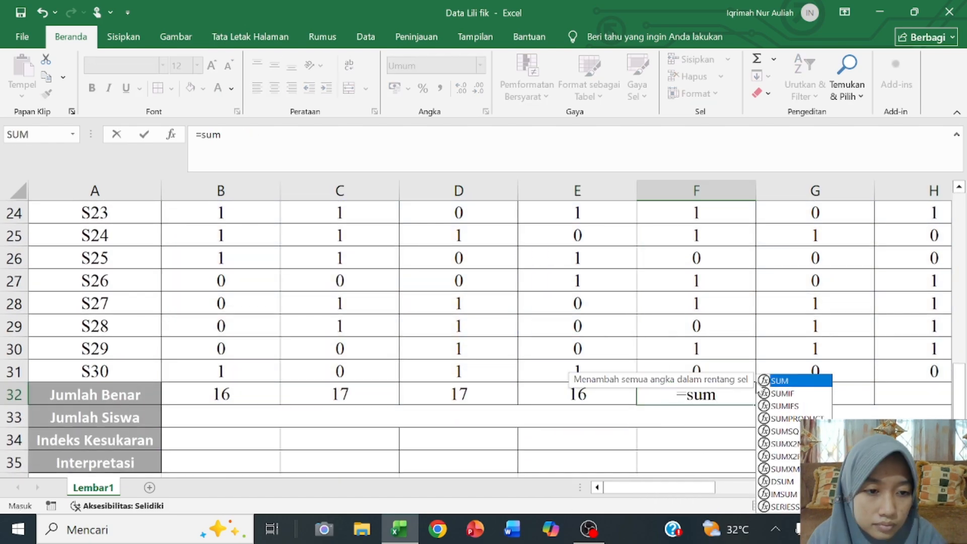
key(Tab)
scroll(696, 353, up, 7)
drag(696, 254, 681, 440)
text())
key(Return)
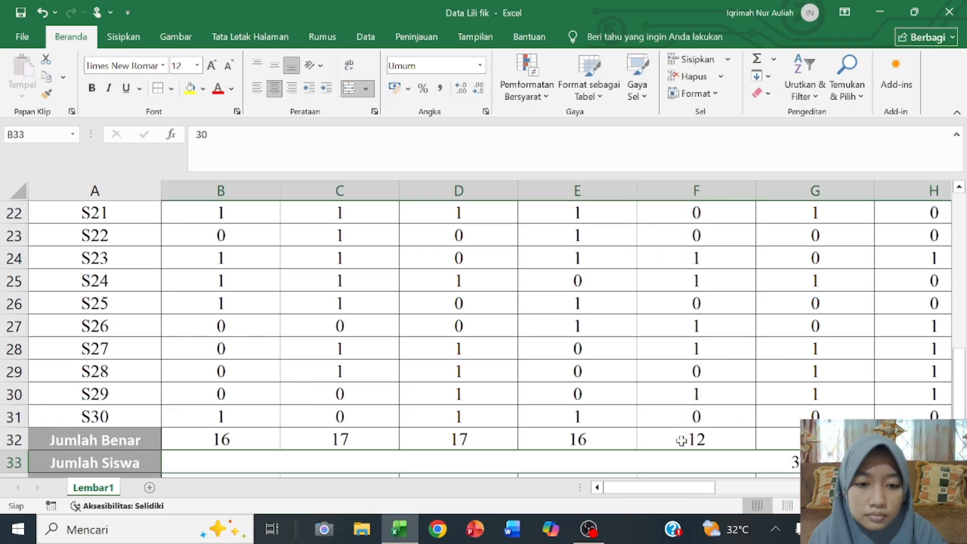
Step: Complete the Jumlah Benar row with the totals of correct answers for Pilihan Ganda 6 to 10
scroll(143, 399, down, 1)
click(144, 400)
drag(147, 404, 257, 392)
scroll(497, 355, left, 5)
scroll(496, 355, right, 2)
scroll(496, 355, left, 2)
click(353, 417)
Step: Check the Jumlah Benar totals and the Jumlah Siswa row against the formula Jumlah skor siswa tiap soal divided by Jumlah siswa
scroll(539, 319, right, 2)
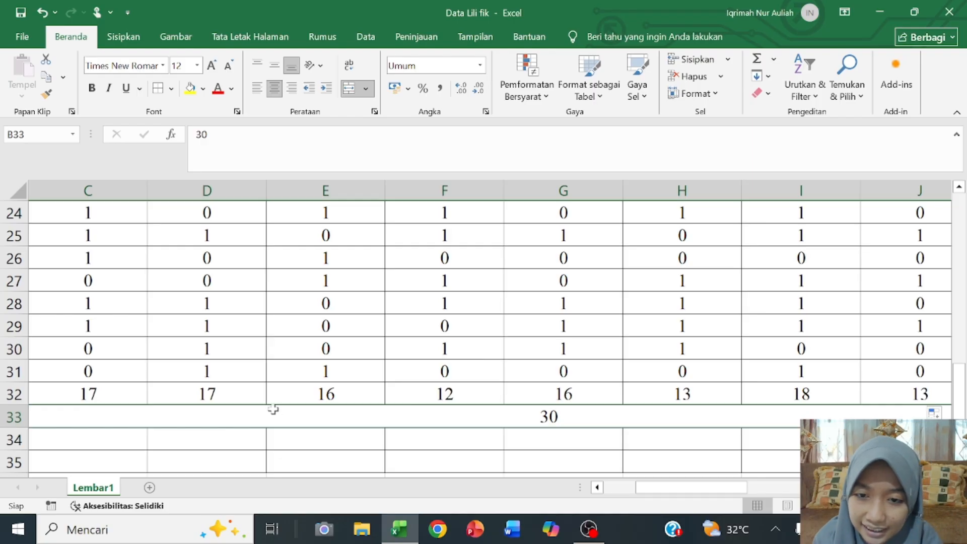
scroll(273, 409, left, 2)
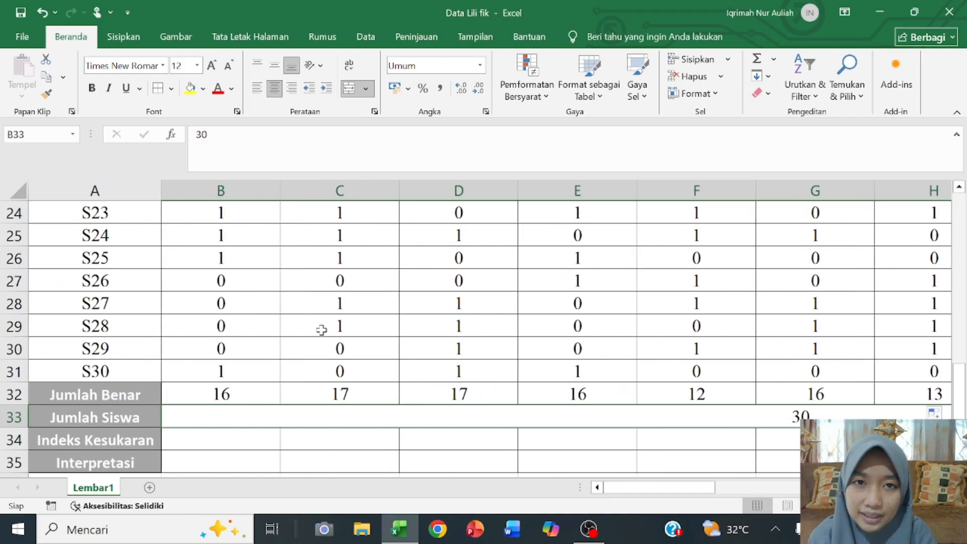
click(258, 404)
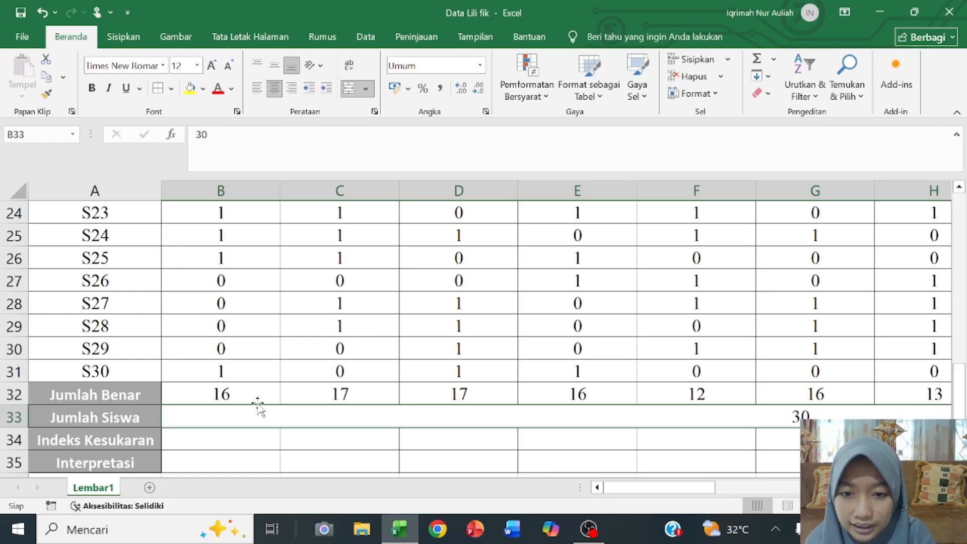
scroll(258, 404, down, 1)
scroll(257, 401, right, 6)
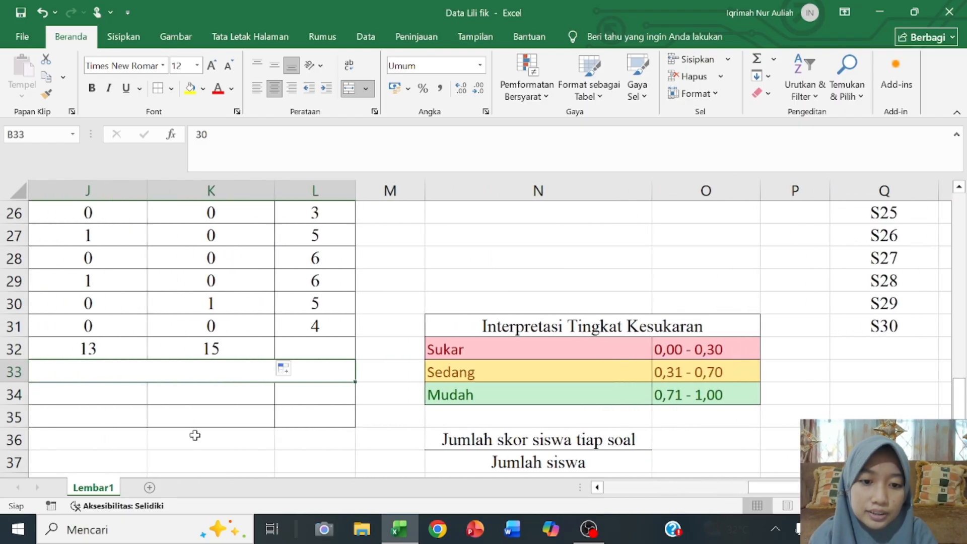
scroll(195, 435, left, 1)
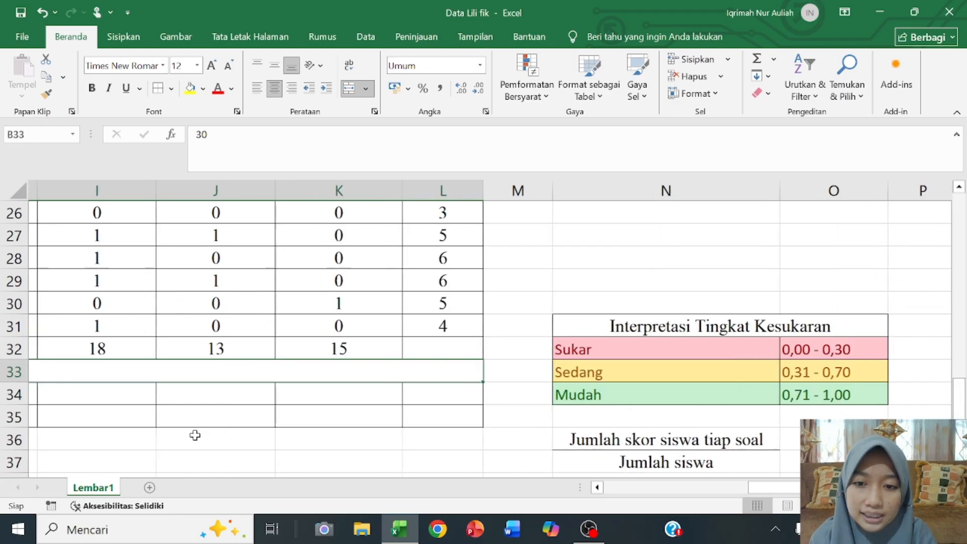
scroll(195, 435, left, 6)
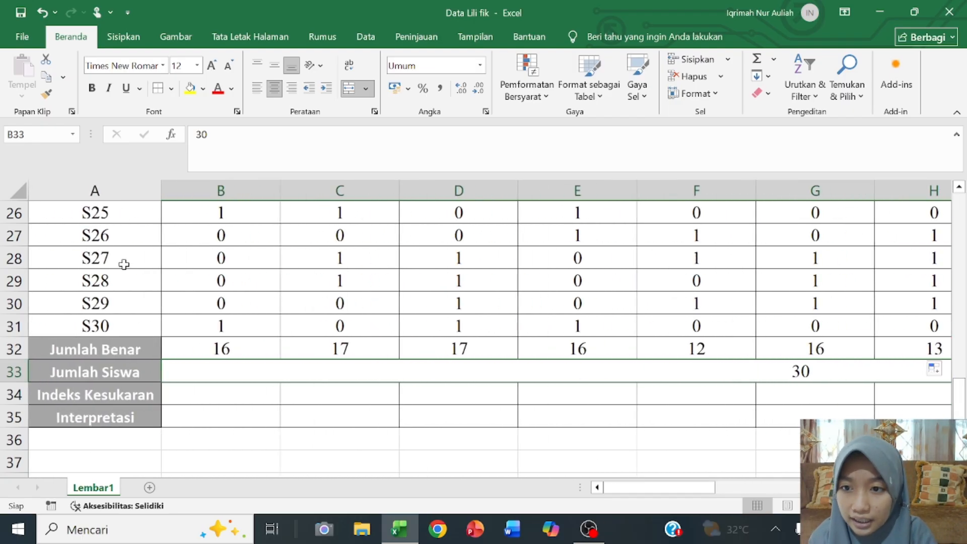
click(144, 331)
click(372, 370)
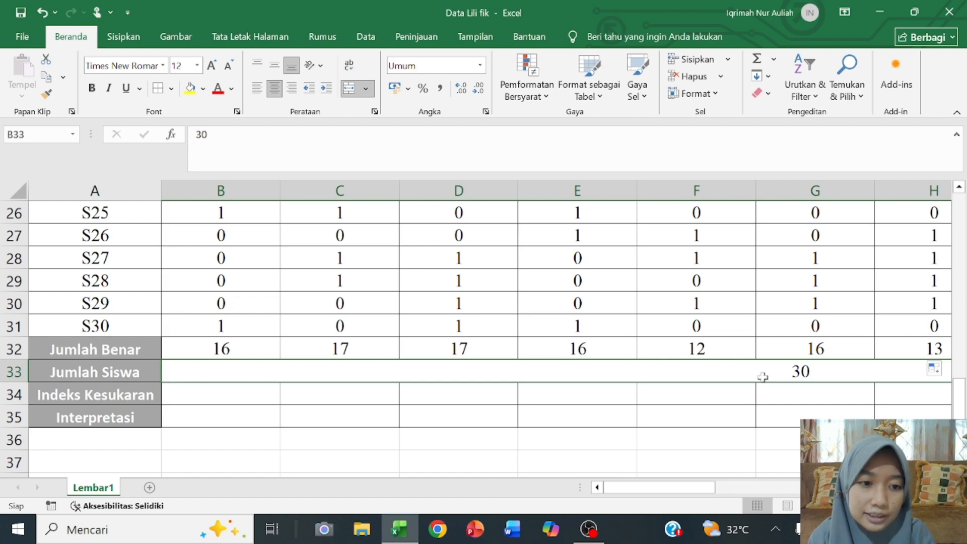
Step: Calculate the Indeks Kesukaran of Pilihan Ganda 1 in cell B34 with =B32/B33
click(242, 402)
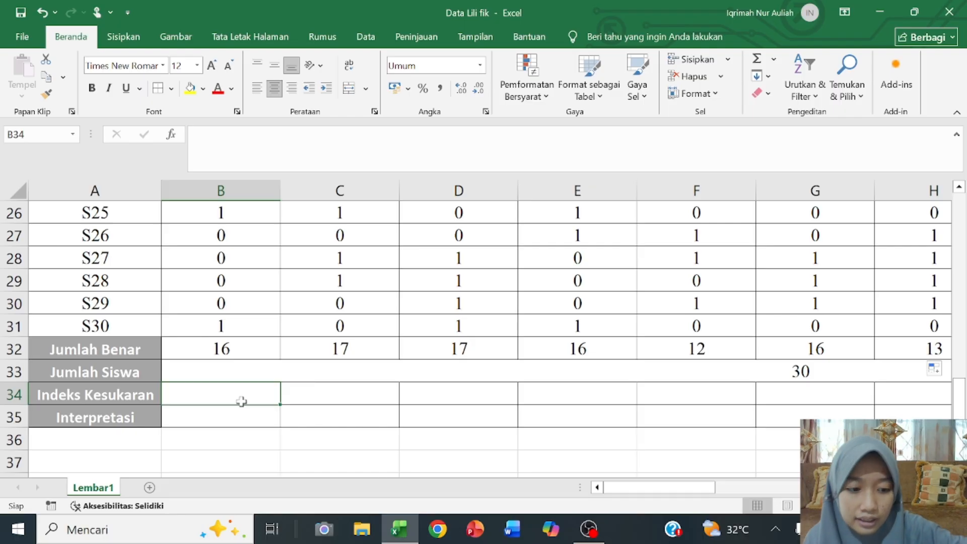
text(=)
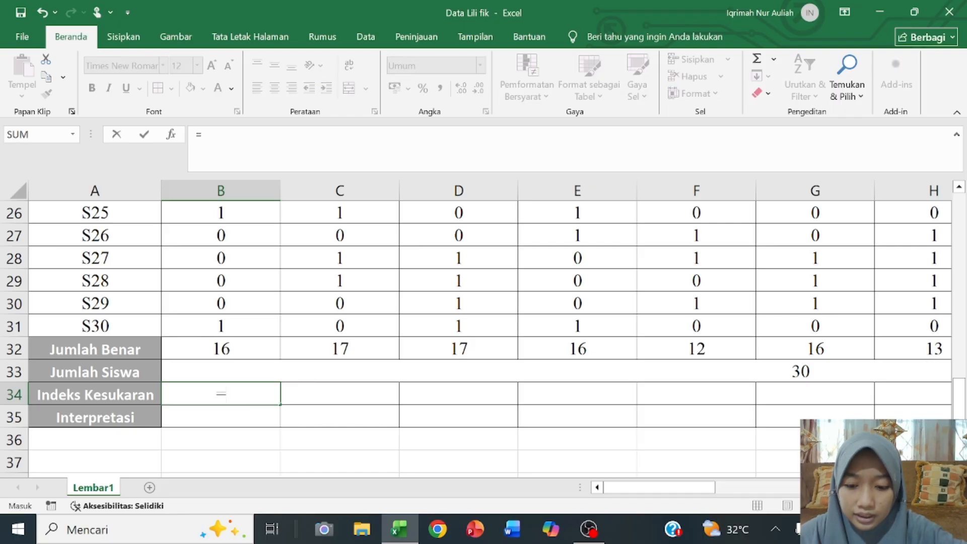
click(263, 352)
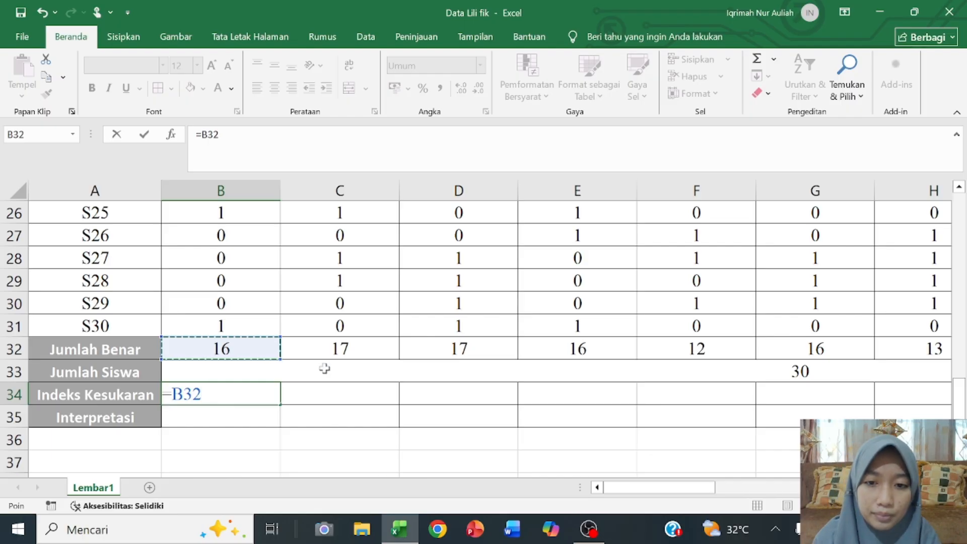
text(/)
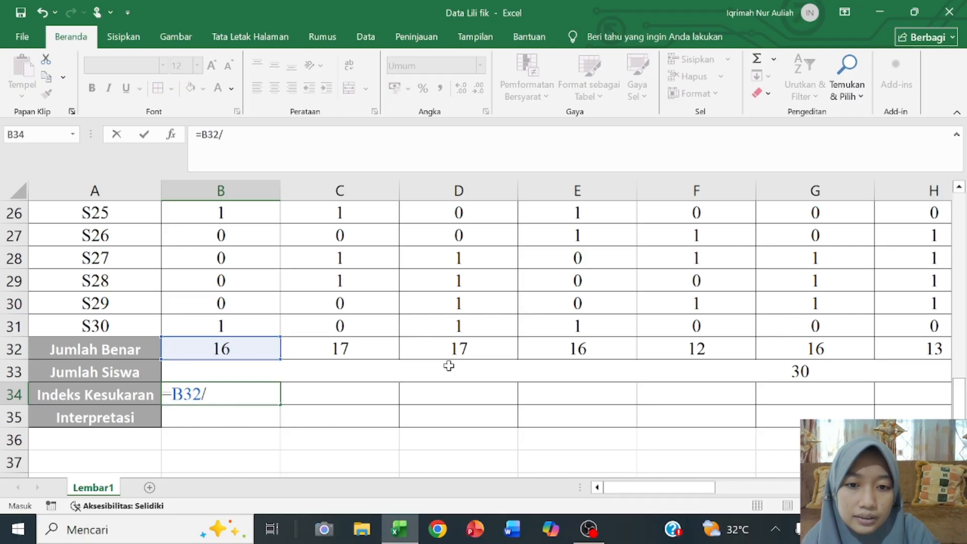
click(449, 368)
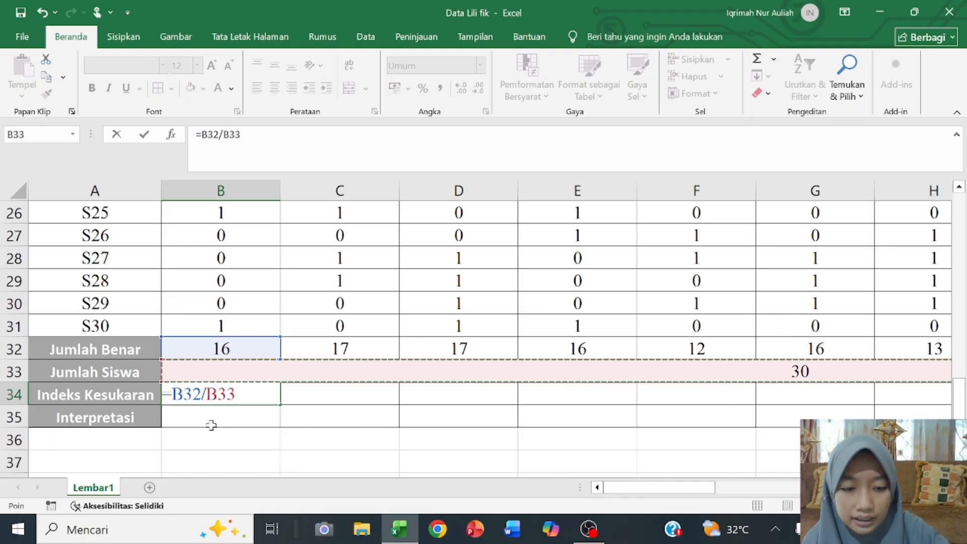
key(Return)
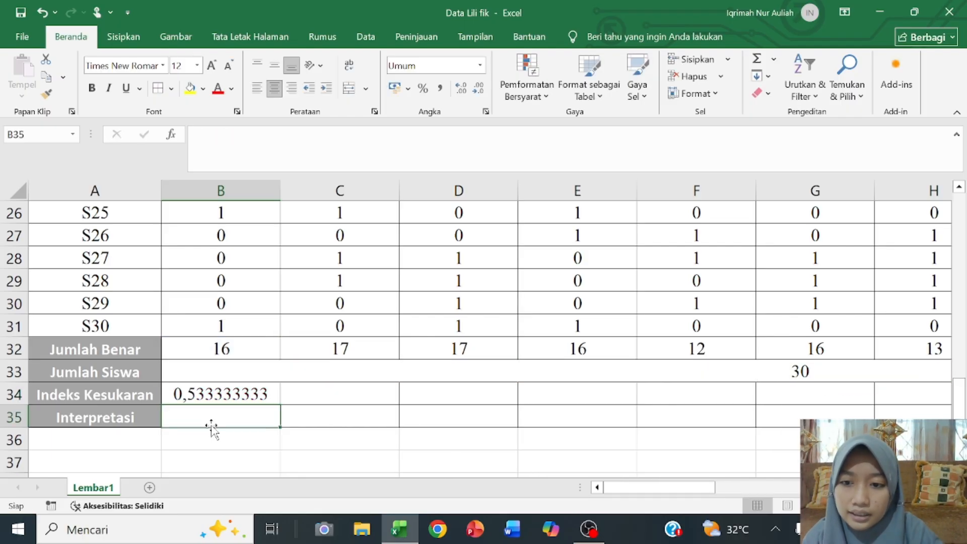
Step: Try to fill the difficulty index formula from B34 across the Indeks Kesukaran row to Pilihan Ganda 10
click(348, 392)
drag(257, 392, 935, 395)
scroll(479, 426, left, 4)
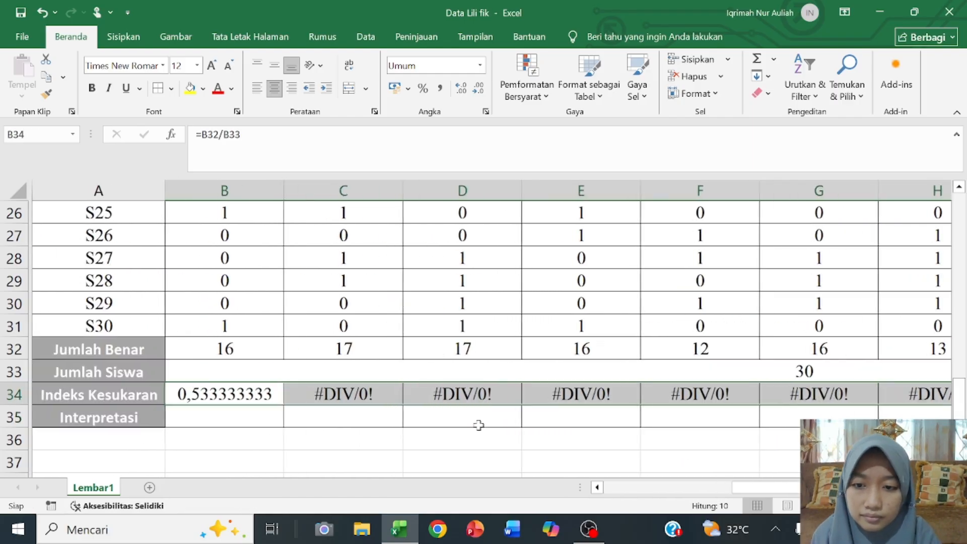
Step: Undo the filled difficulty index formulas and calculate the Indeks Kesukaran of Pilihan Ganda 2 in C34 with =C32/B33
key(ctrl+z)
click(348, 395)
text(=)
click(348, 350)
text(/)
click(427, 376)
key(Return)
Step: Try again to fill the difficulty index formula across the Indeks Kesukaran row to K34, and undo the fill
click(237, 394)
drag(280, 405, 705, 398)
click(332, 412)
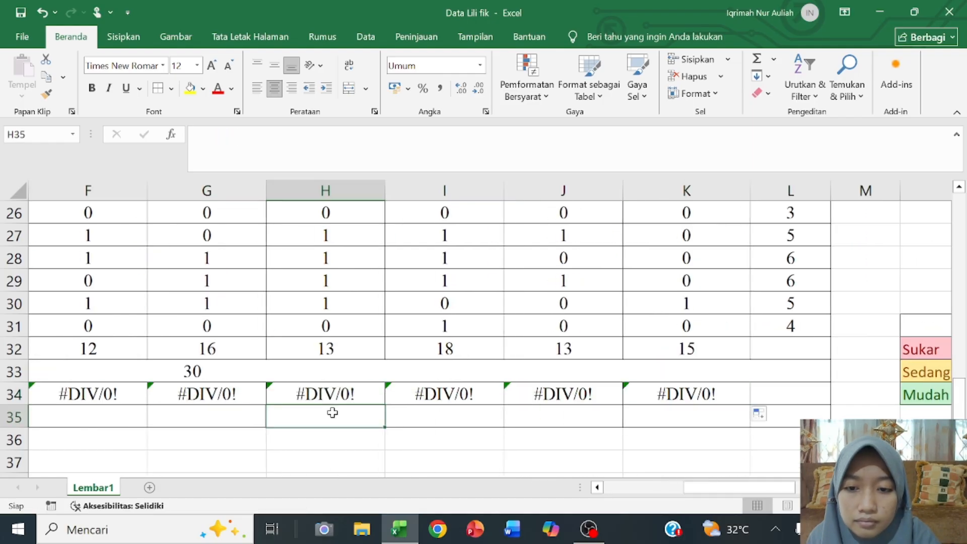
scroll(332, 412, left, 4)
key(ctrl+z)
Step: Calculate the Indeks Kesukaran of Pilihan Ganda 3 and 4 in D34 and E34, dividing each row 32 total by B33
click(331, 398)
click(446, 395)
text(=)
click(479, 348)
text(/)
click(488, 372)
key(Return)
Step: Calculate the Indeks Kesukaran of Pilihan Ganda 5 and 6 in F34 and G34, dividing F32 and G32 by B33
click(569, 395)
text(=)
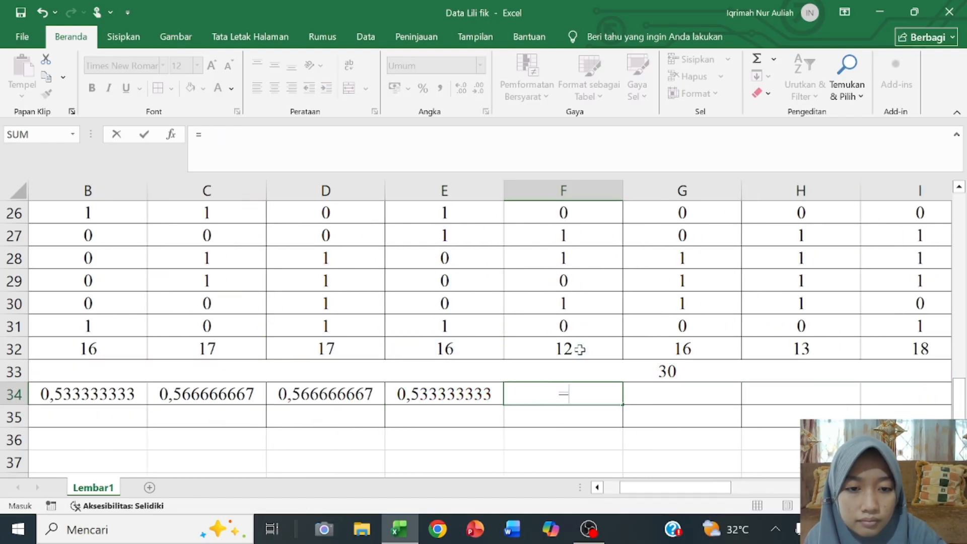
click(602, 372)
key(Return)
click(655, 354)
click(657, 392)
text(=)
click(691, 351)
text(/)
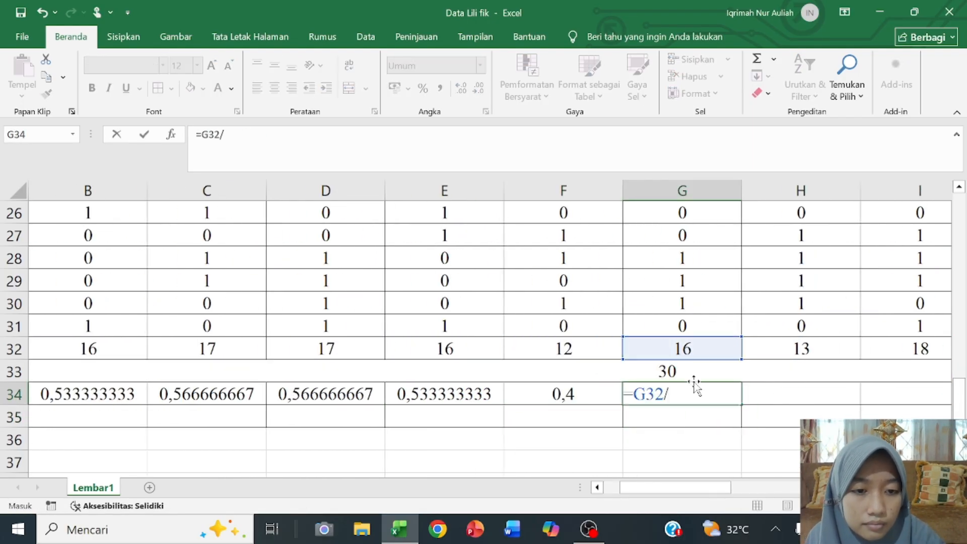
click(693, 373)
click(697, 375)
key(Return)
Step: Complete the Indeks Kesukaran row for Pilihan Ganda 7 to 10 in H34 to K34, dividing each row 32 total by B33
click(693, 394)
text(=)
click(709, 349)
text(/)
click(703, 372)
key(Return)
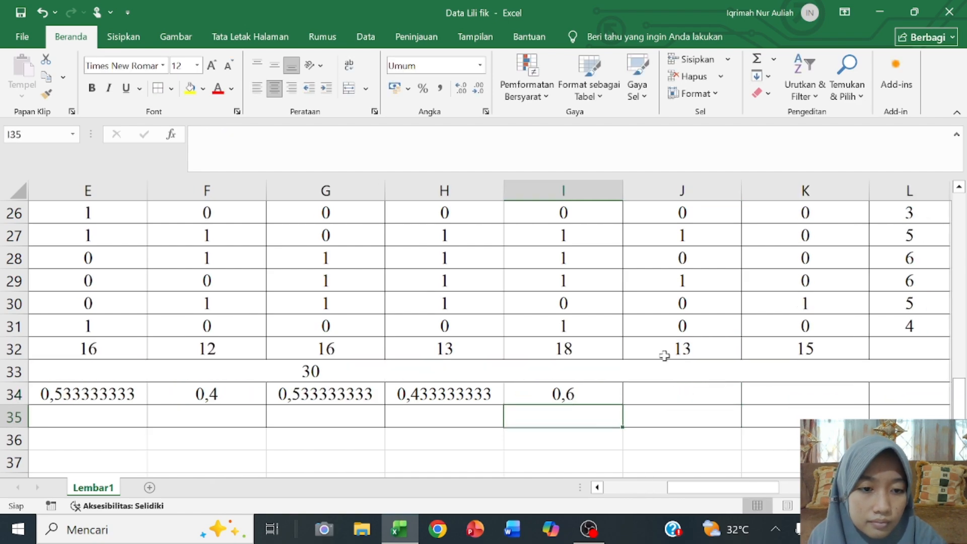
click(807, 350)
text(/)
click(793, 372)
key(Return)
Step: Compare the Indeks Kesukaran values of all ten items with the ranges in the Interpretasi Tingkat Kesukaran table
click(637, 409)
scroll(637, 409, left, 4)
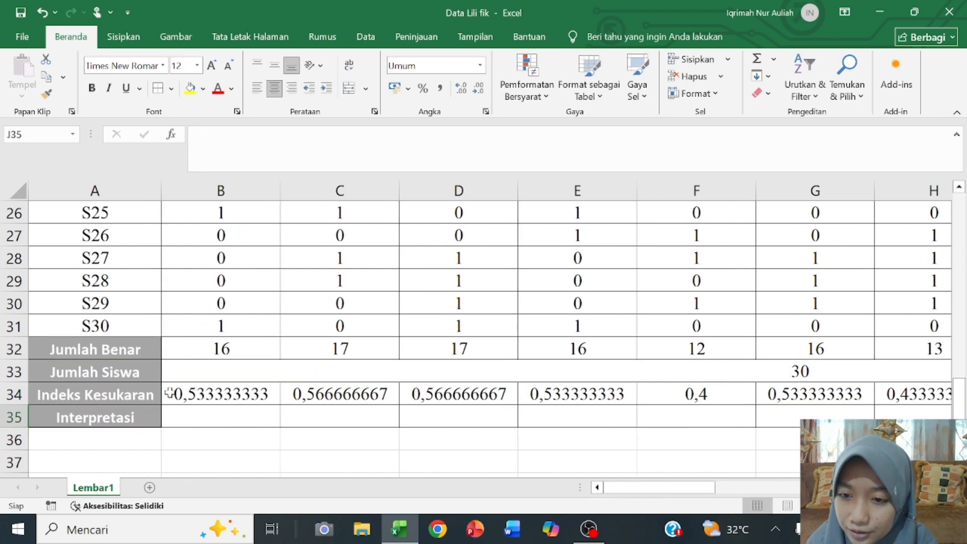
scroll(243, 387, right, 1)
scroll(243, 387, left, 1)
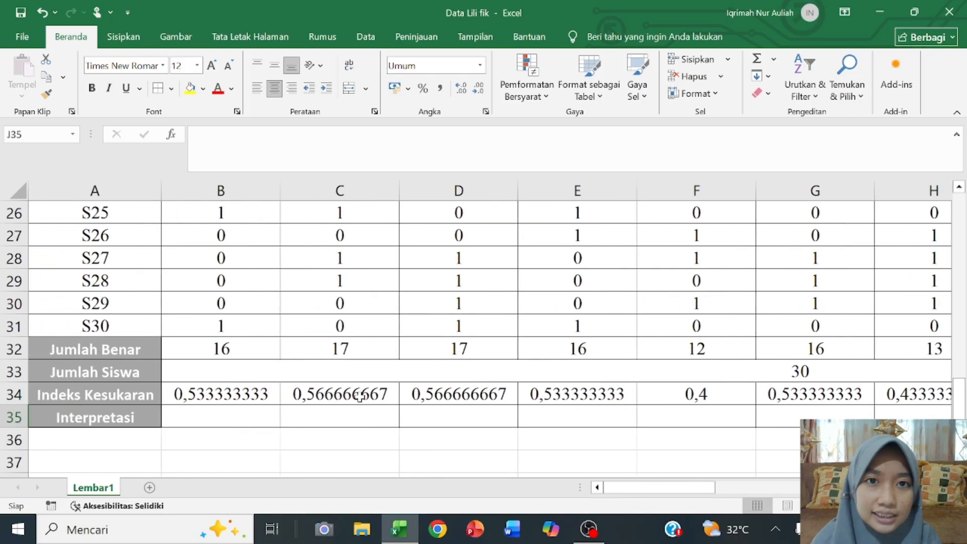
scroll(360, 396, right, 3)
scroll(360, 396, left, 3)
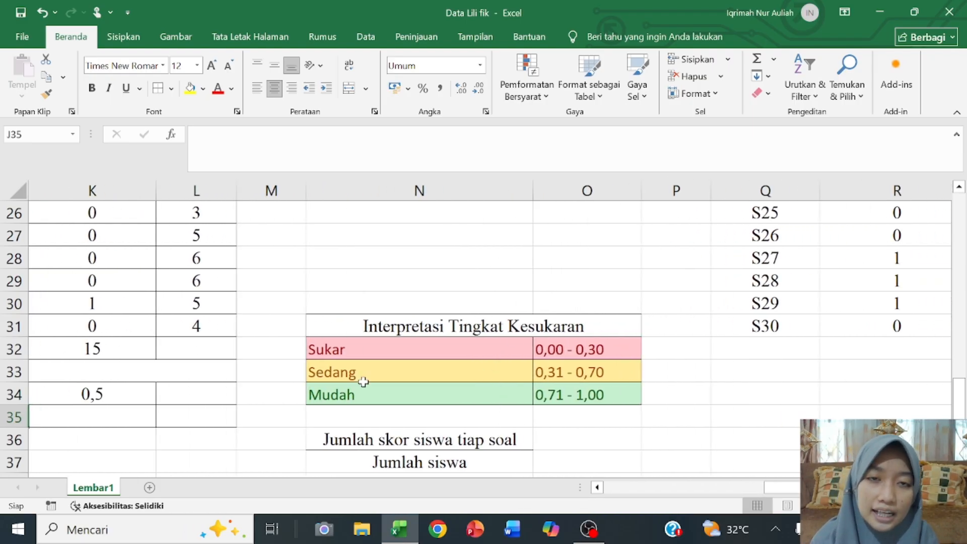
scroll(243, 391, left, 8)
scroll(245, 390, left, 2)
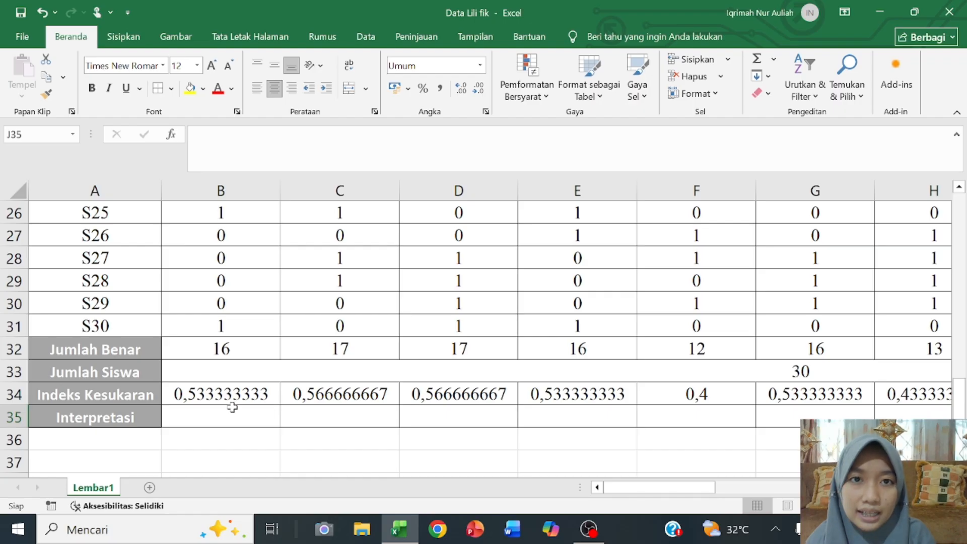
right_click(411, 411)
click(713, 406)
scroll(714, 408, right, 4)
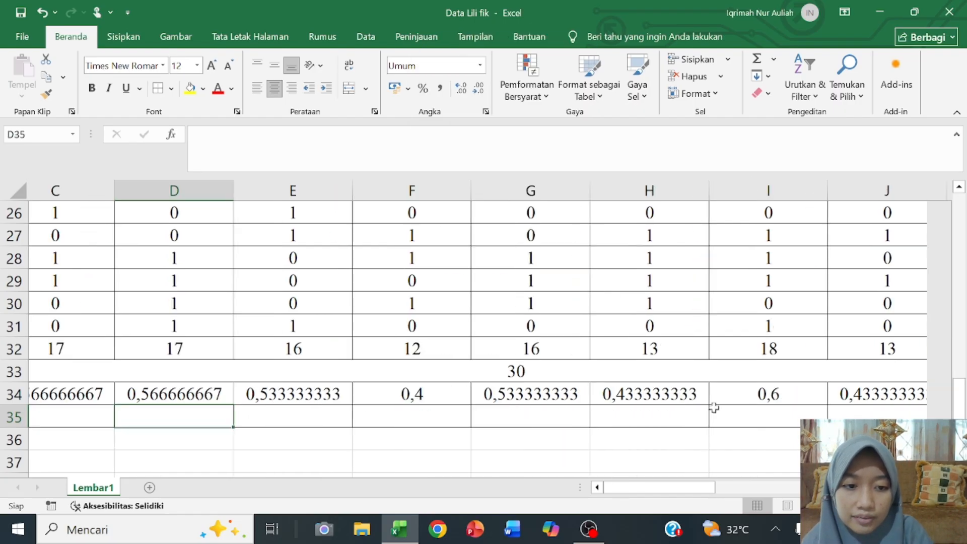
scroll(714, 407, right, 1)
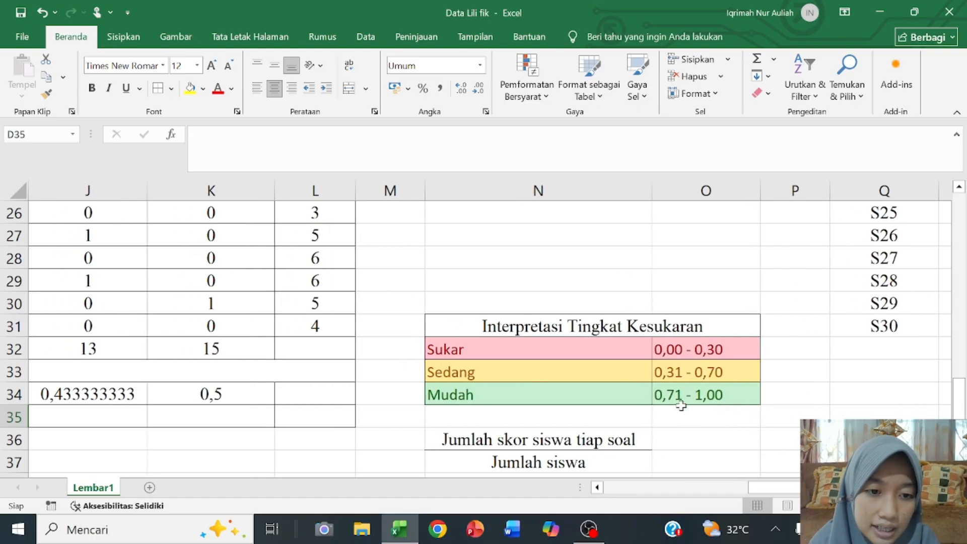
scroll(376, 398, left, 2)
click(377, 398)
scroll(377, 398, left, 5)
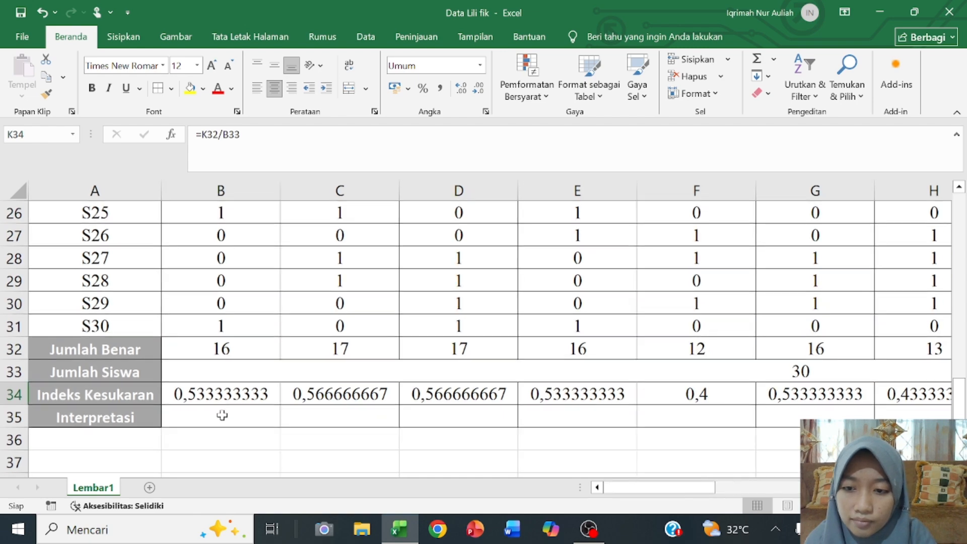
Step: Enter Sedang in B35 and fill it across the Interpretasi row to K35 for all ten items
click(222, 418)
text(Sedang)
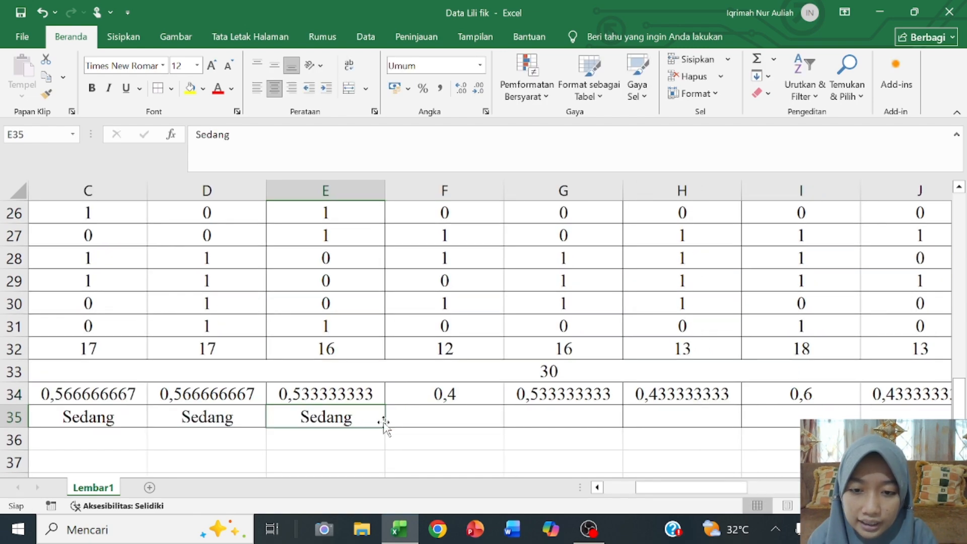
drag(384, 426, 771, 426)
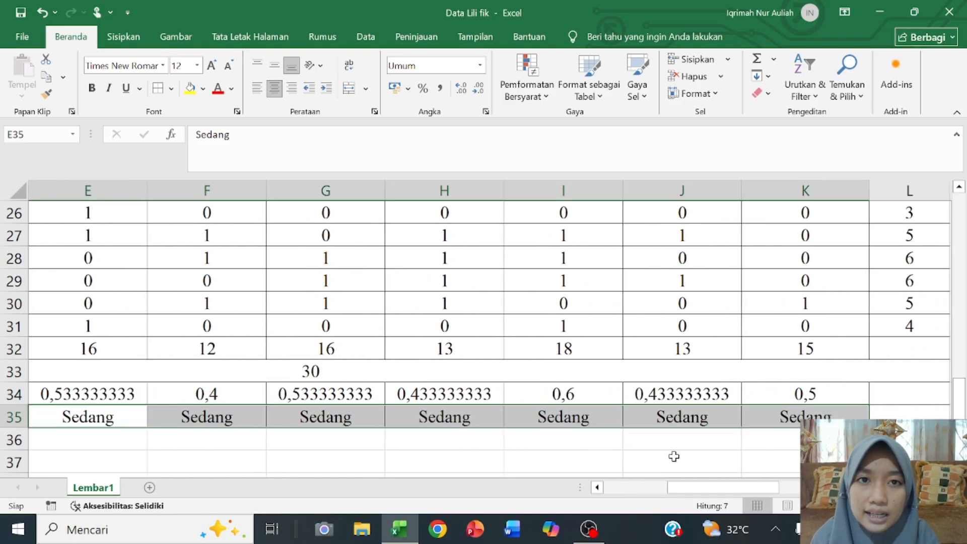
click(347, 450)
scroll(348, 450, left, 4)
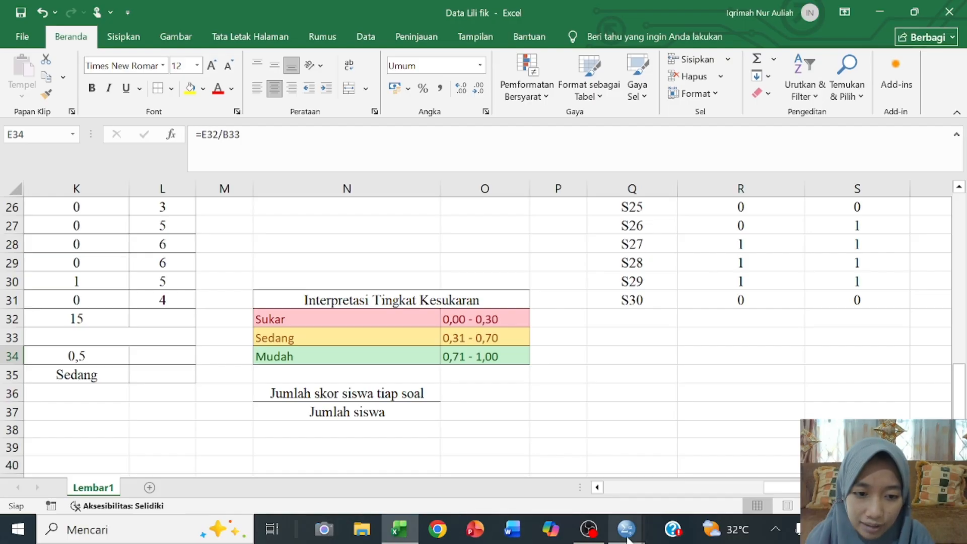
Step: Switch to SPSS, close the Output1 viewer, and bring up the Data Editor with Data Lili.sav
mouse_move(627, 540)
click(534, 479)
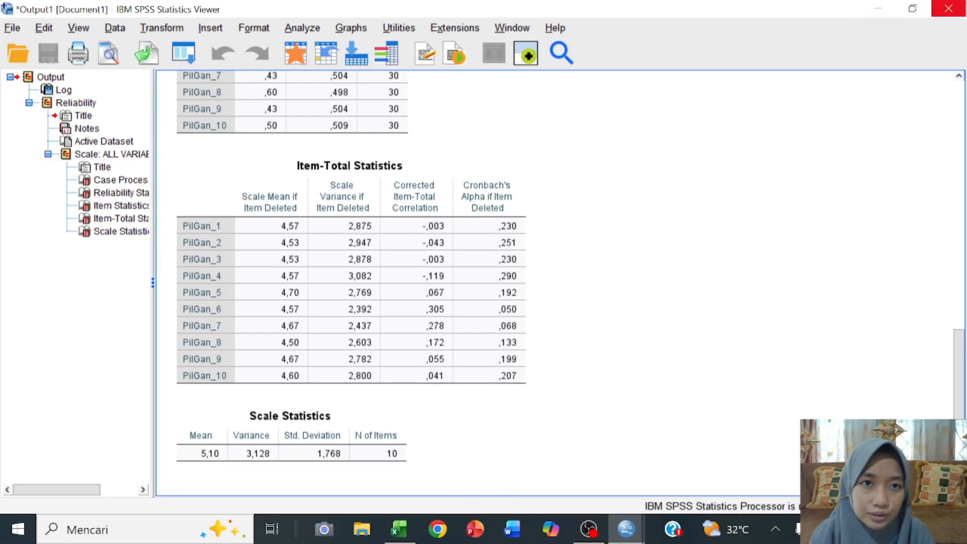
click(949, 8)
click(483, 283)
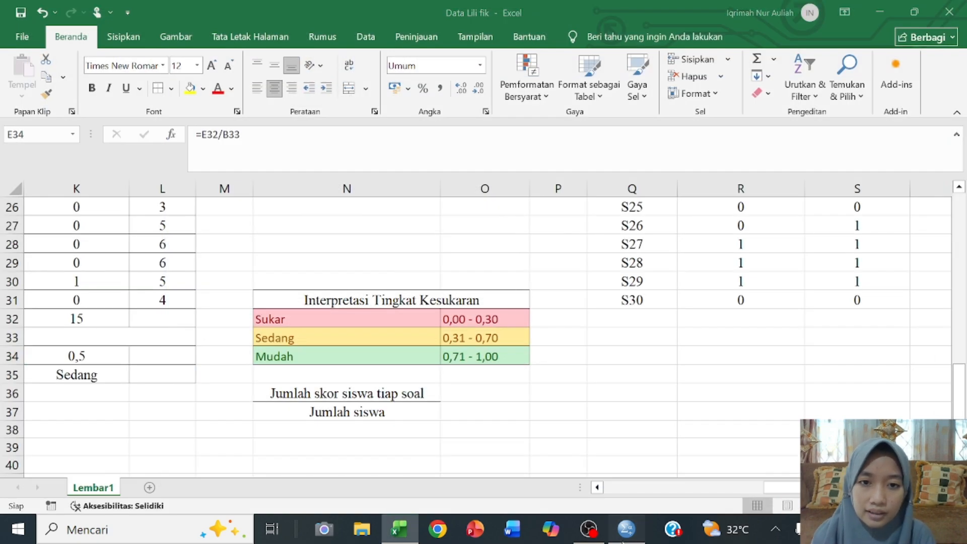
click(626, 529)
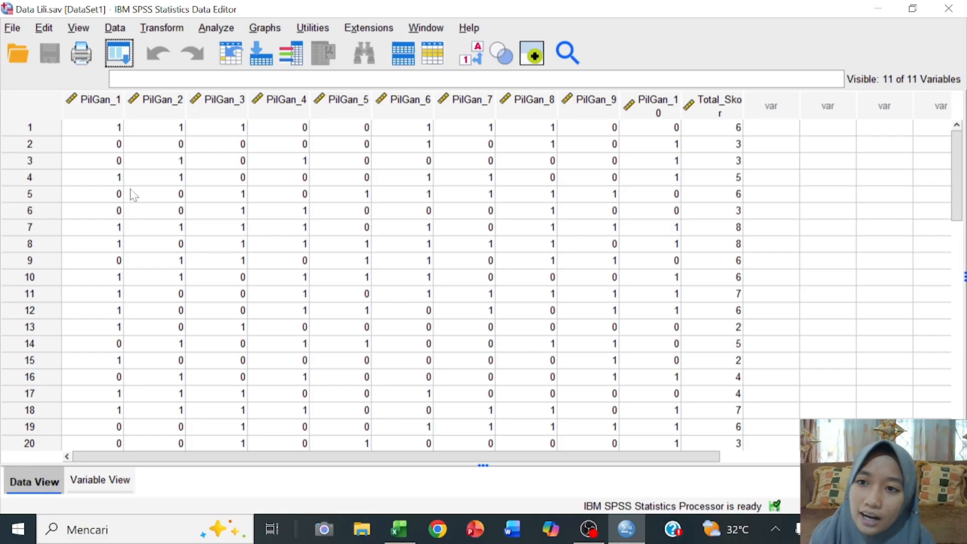
Step: Review the variable definitions of PilGan_1 to Total_Skor and the score rows in the SPSS data set
click(120, 488)
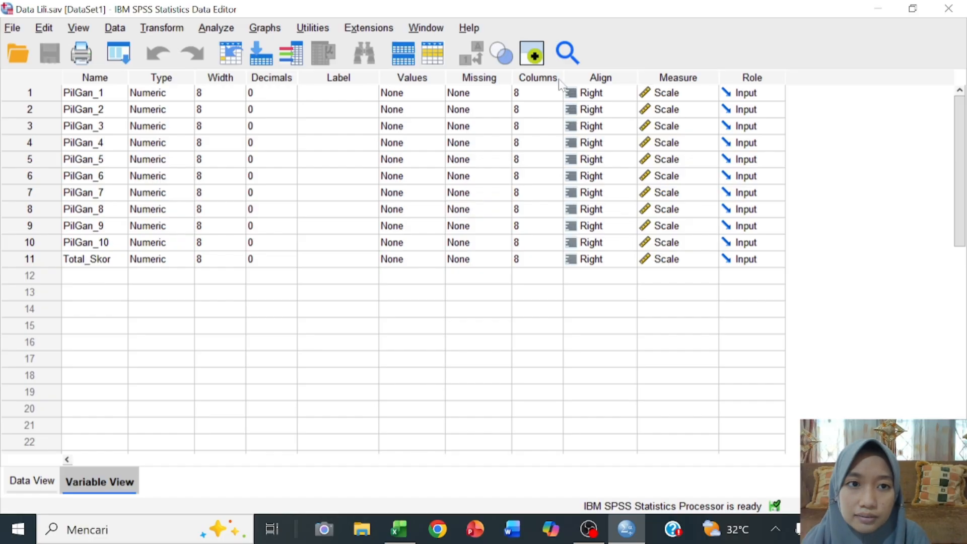
click(20, 481)
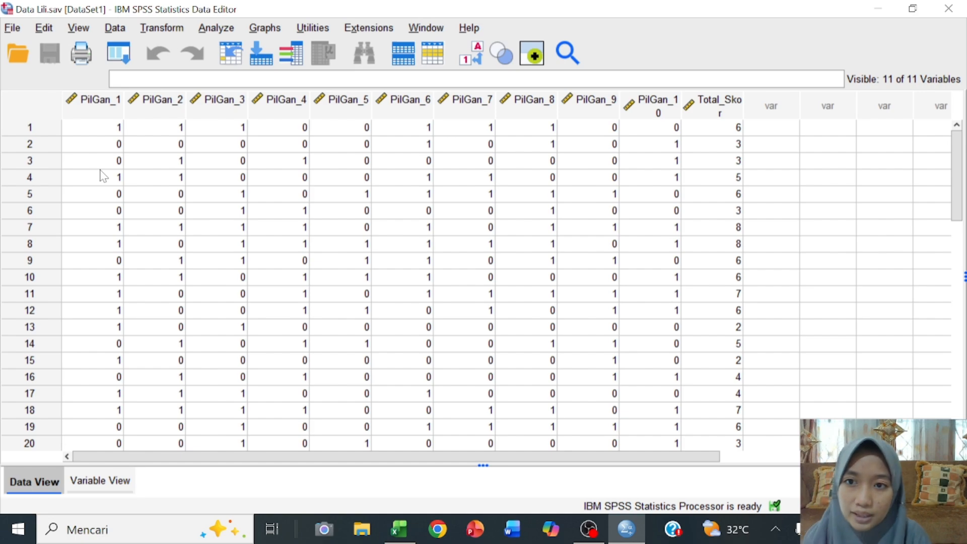
scroll(712, 300, down, 7)
click(712, 298)
scroll(711, 301, up, 5)
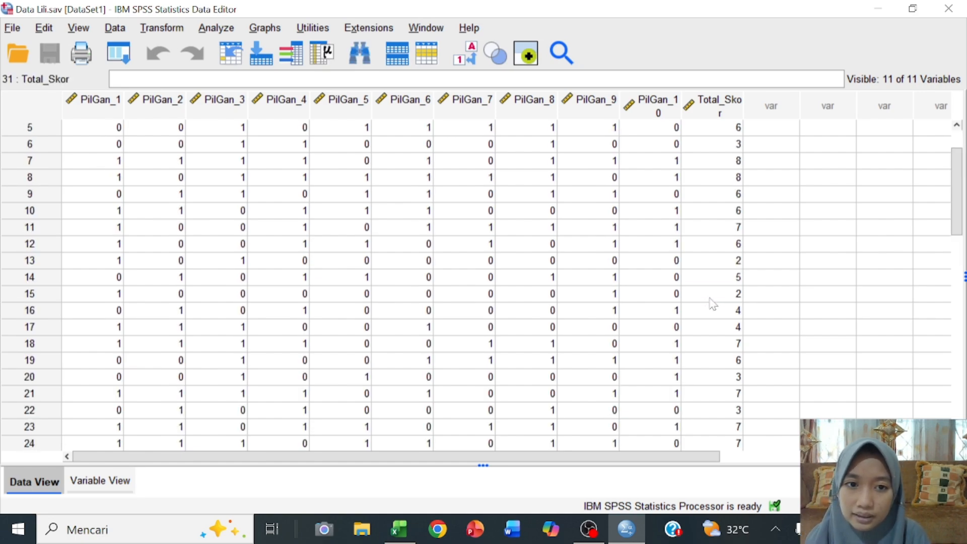
scroll(712, 303, up, 2)
click(111, 132)
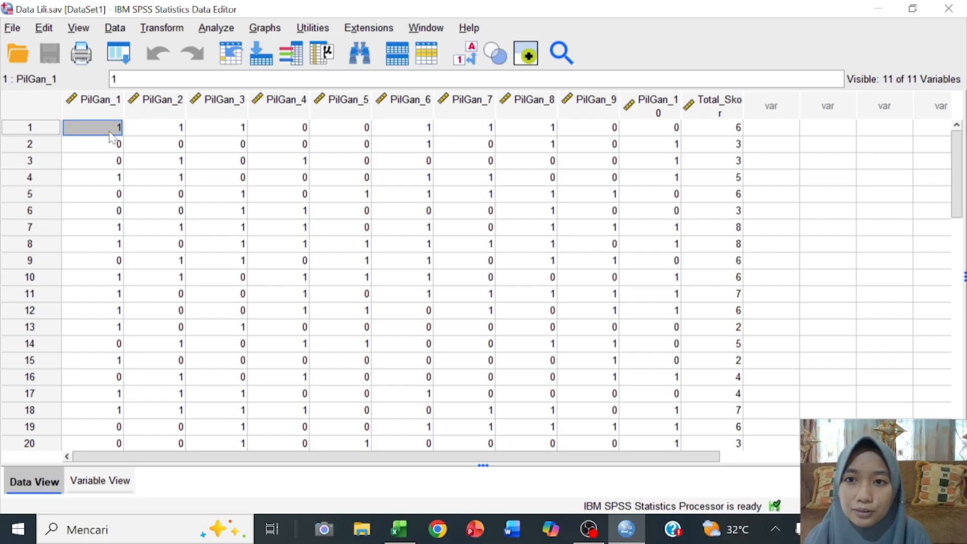
Step: Set up a Reliability Analysis, clearing the item list and re-adding PilGan_1 to PilGan_10 without Total_Skor, with the Alpha model
click(221, 28)
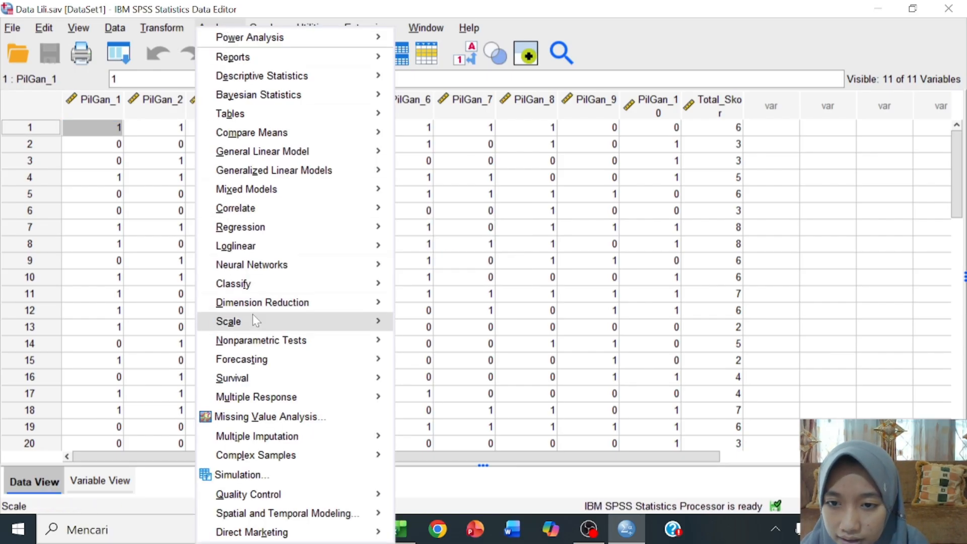
mouse_move(254, 323)
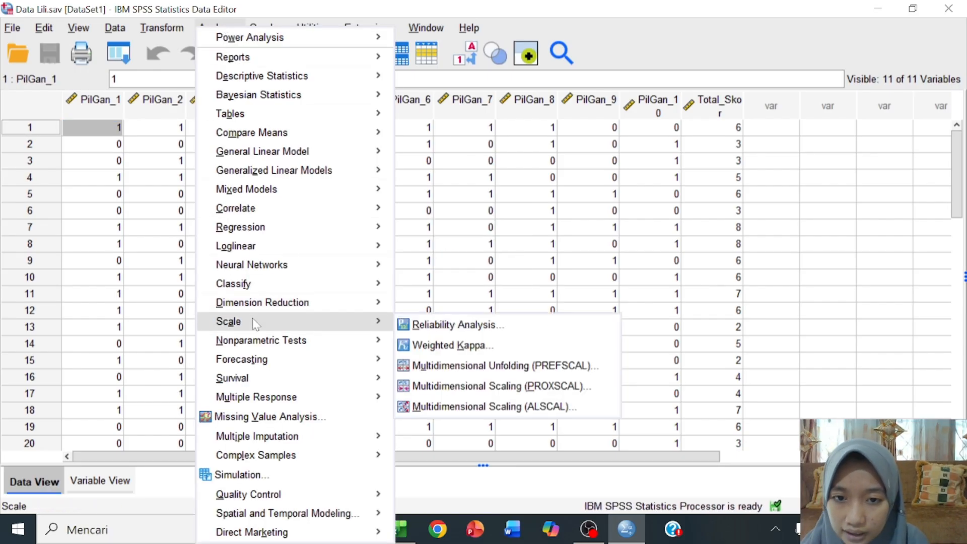
click(417, 325)
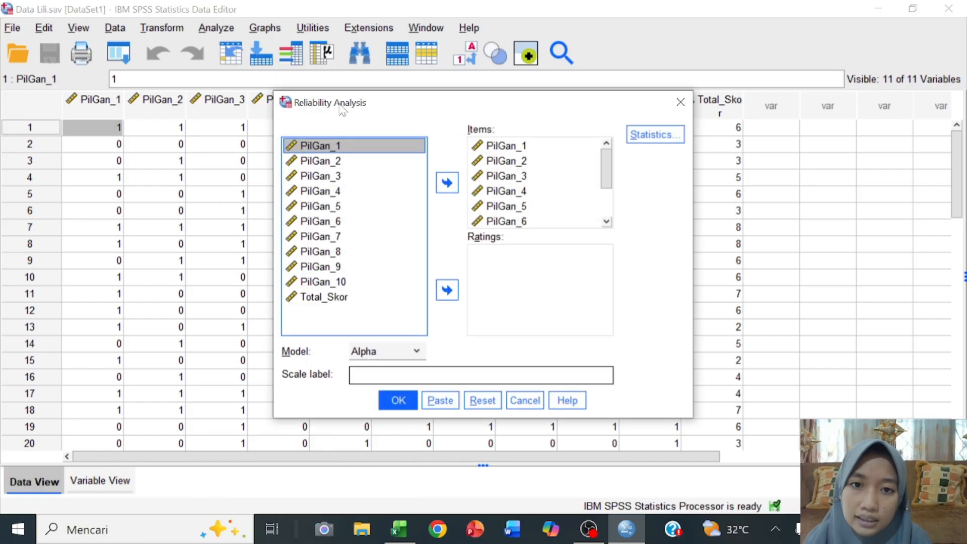
click(506, 161)
key(ctrl+a)
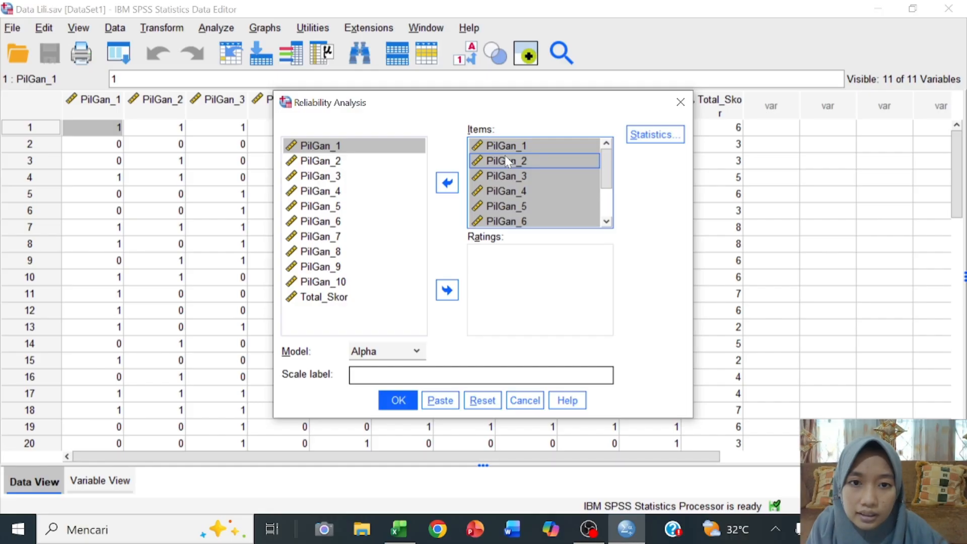
click(447, 182)
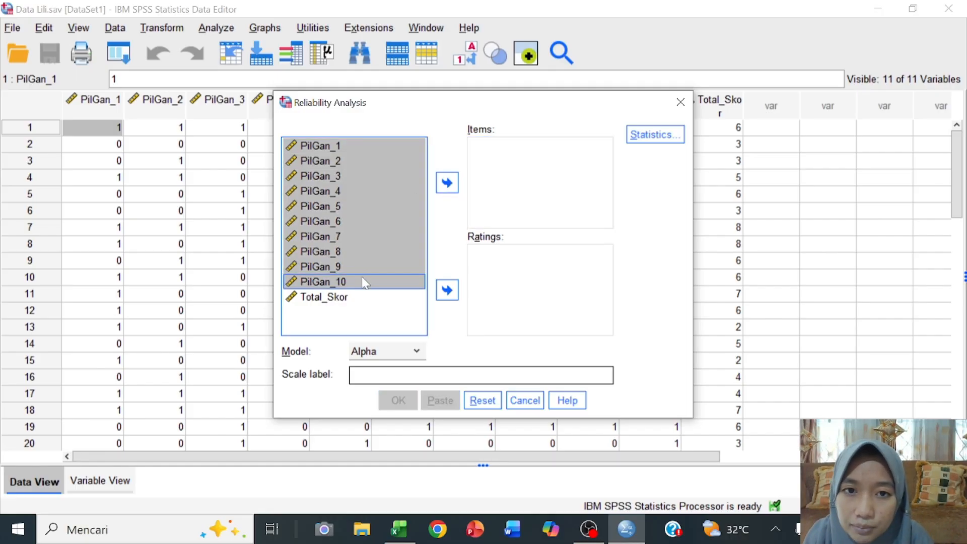
click(443, 186)
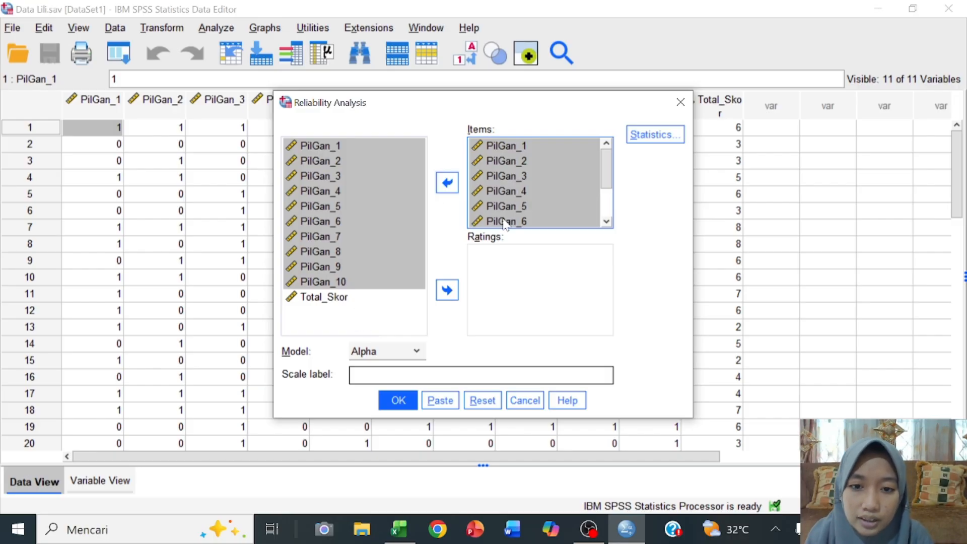
click(411, 358)
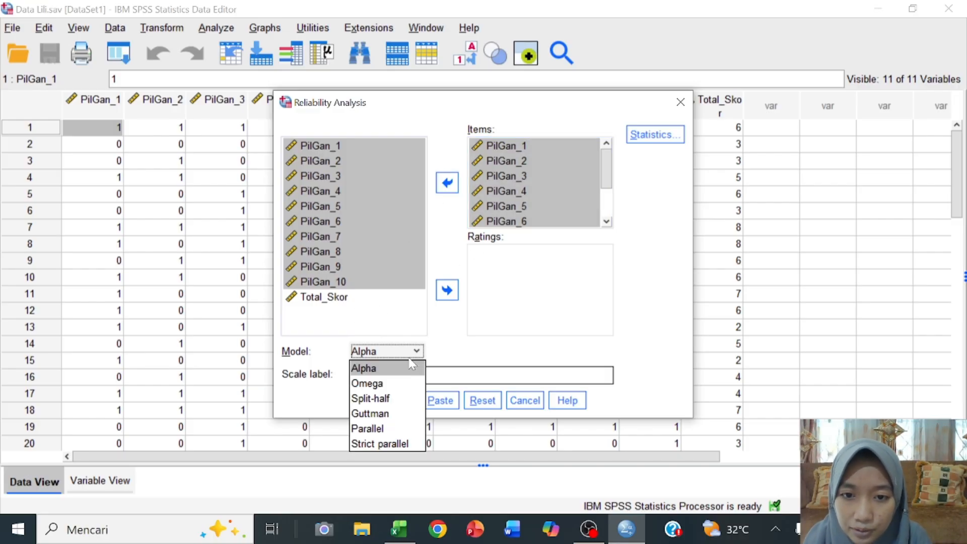
click(412, 366)
Step: Request descriptives for Item, Scale and Scale if item deleted, and run the reliability analysis
click(648, 139)
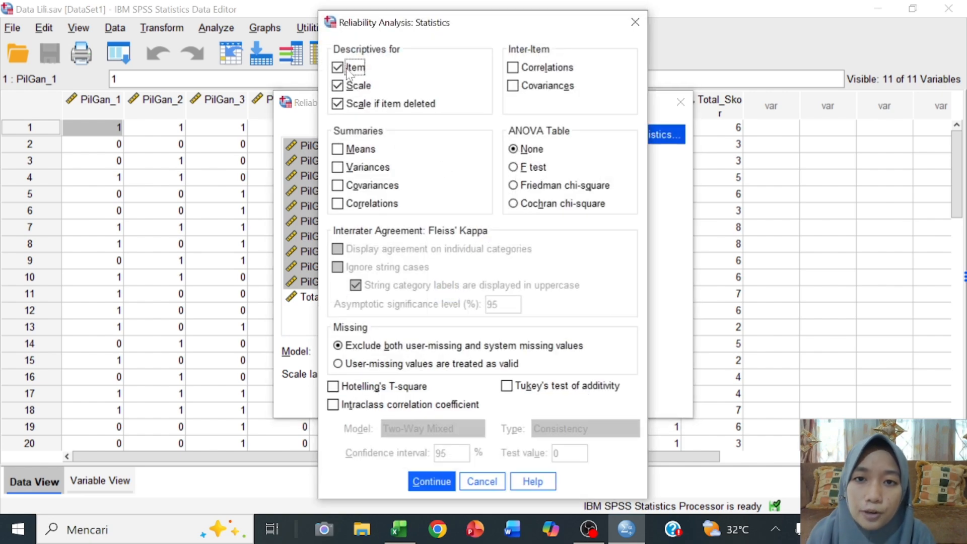
click(344, 70)
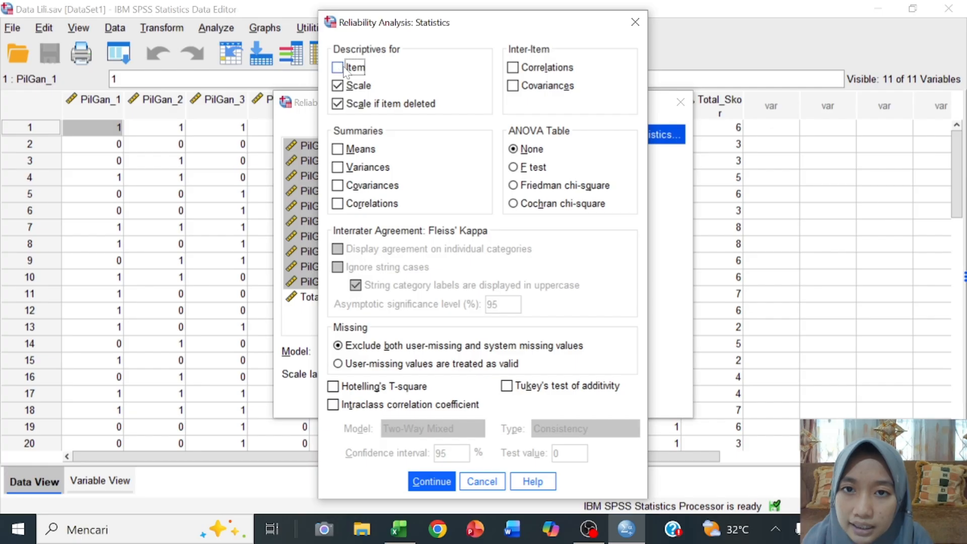
click(344, 69)
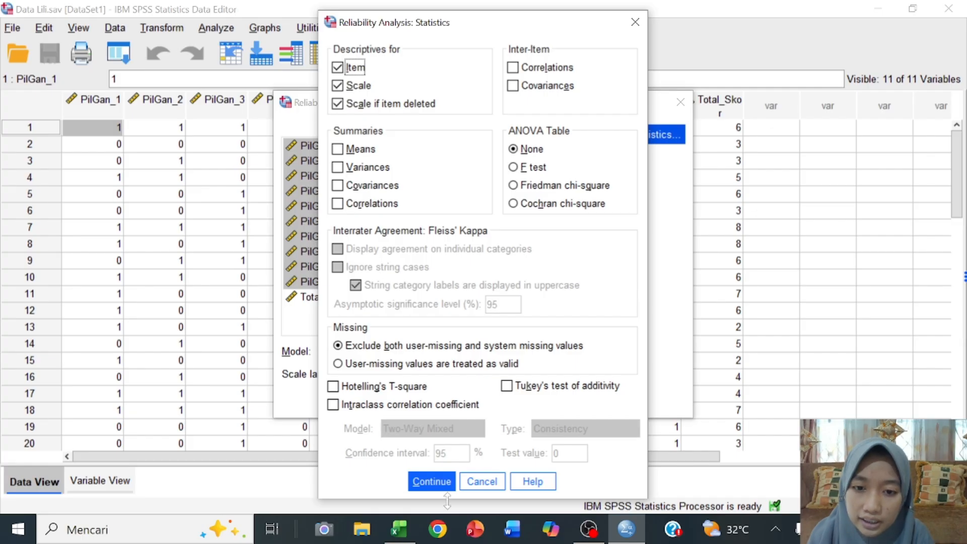
click(441, 476)
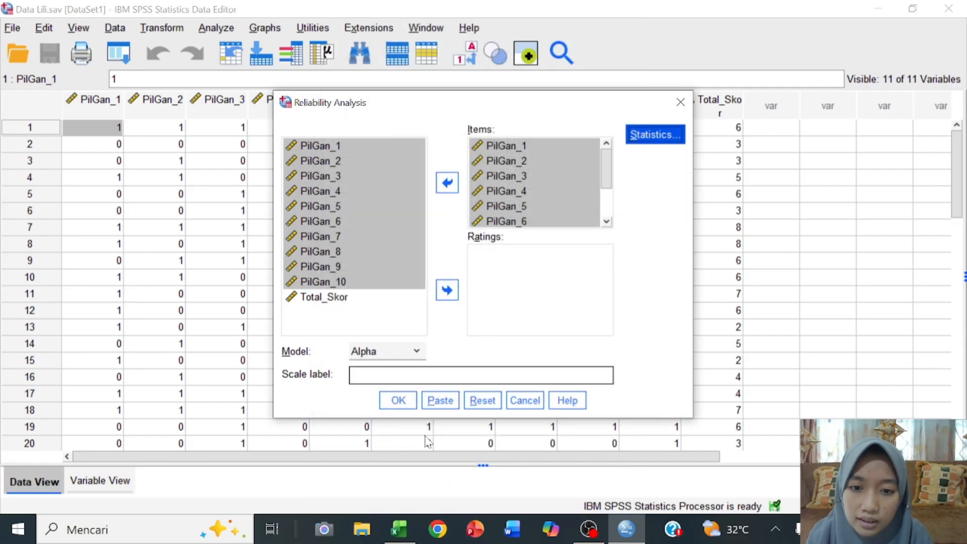
click(398, 401)
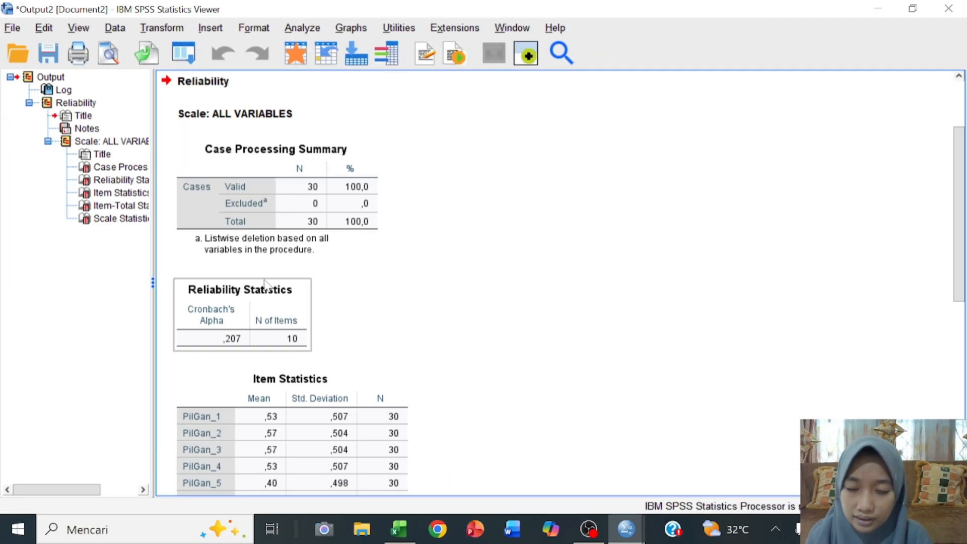
Step: Examine the Item-Total Statistics table for PilGan_1 to PilGan_10 in the new reliability output
scroll(267, 284, down, 5)
scroll(267, 285, down, 3)
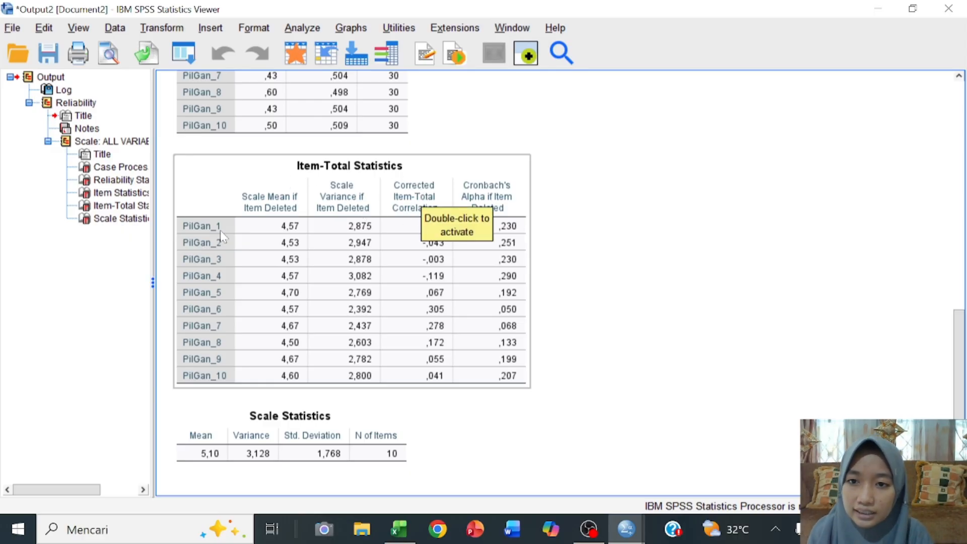
click(201, 382)
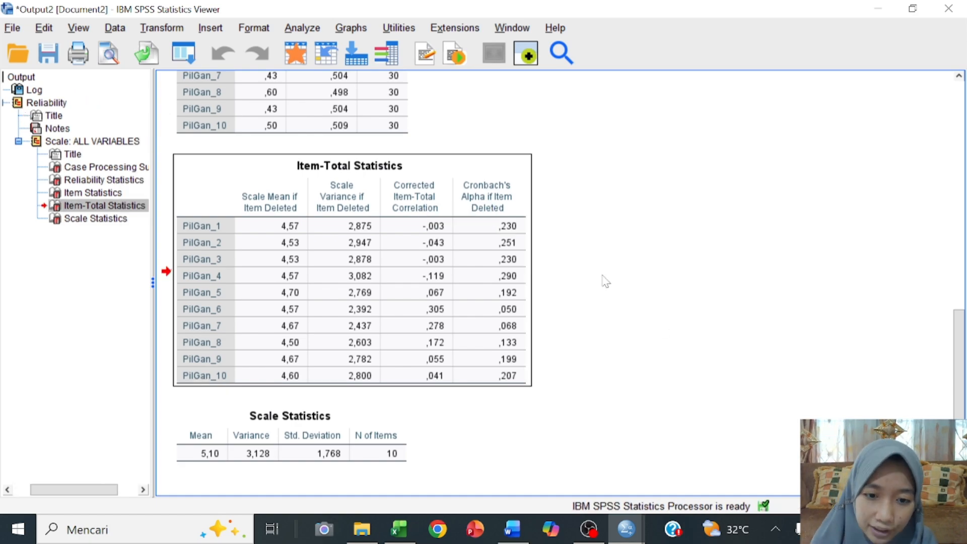
Step: Switch to the Word document and compare the PilGan_1 to PilGan_10 corrected item-total correlations and interpretations with the Koefisien Daya Pembeda categories
mouse_move(512, 529)
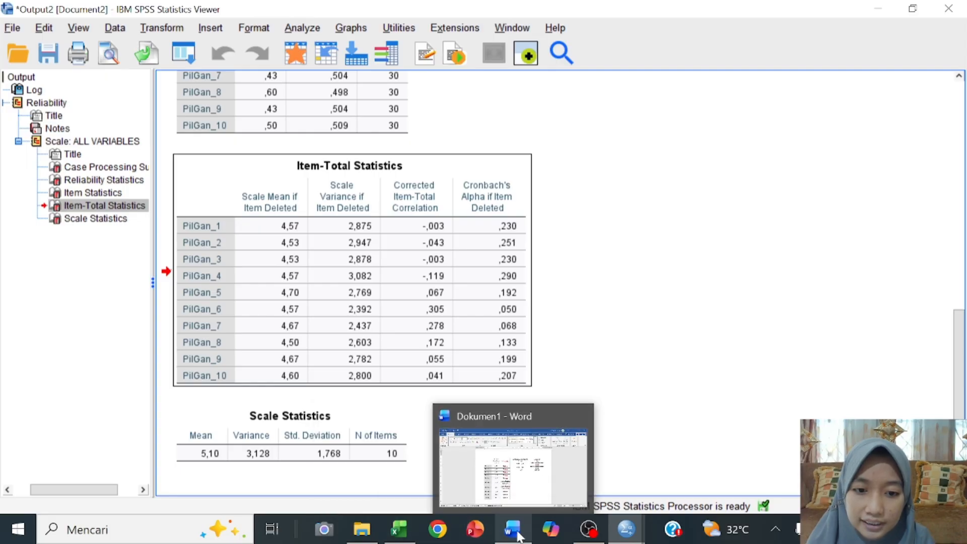
click(524, 460)
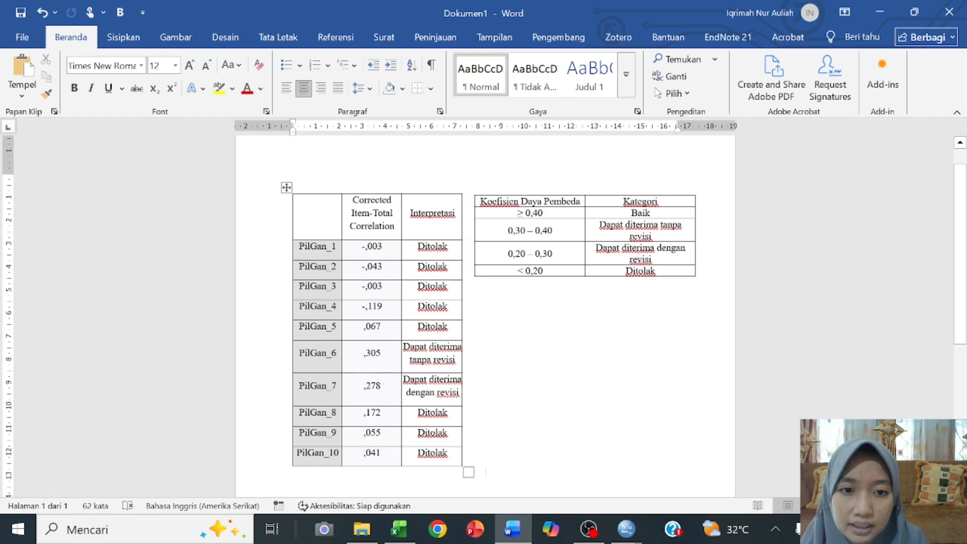
scroll(483, 312, down, 1)
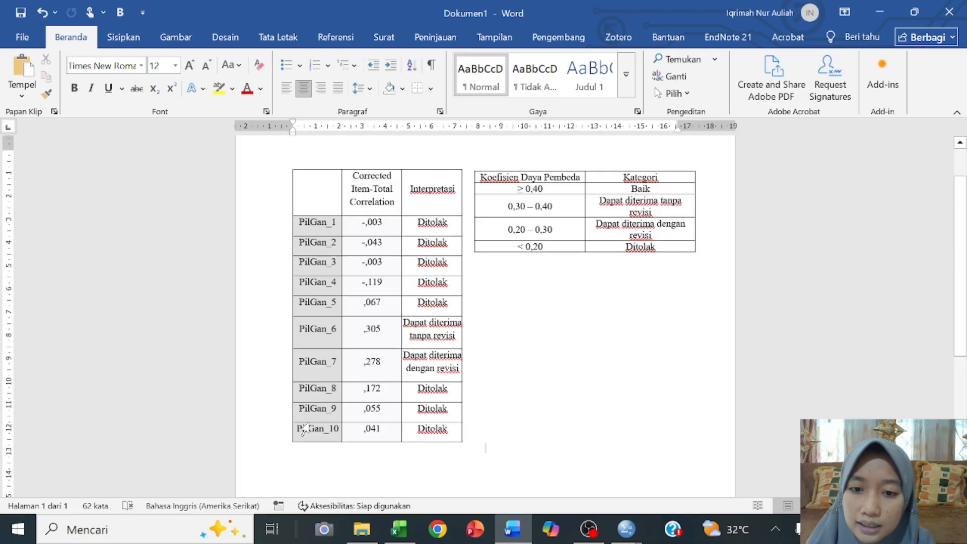
click(339, 429)
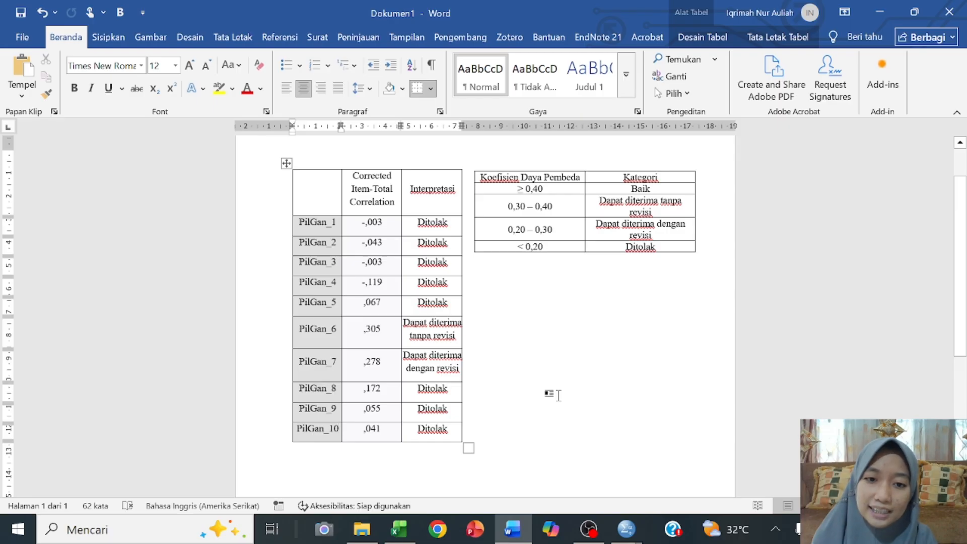
Step: Switch to the Excel workbook containing the students' Pilihan Ganda item scores
mouse_move(389, 537)
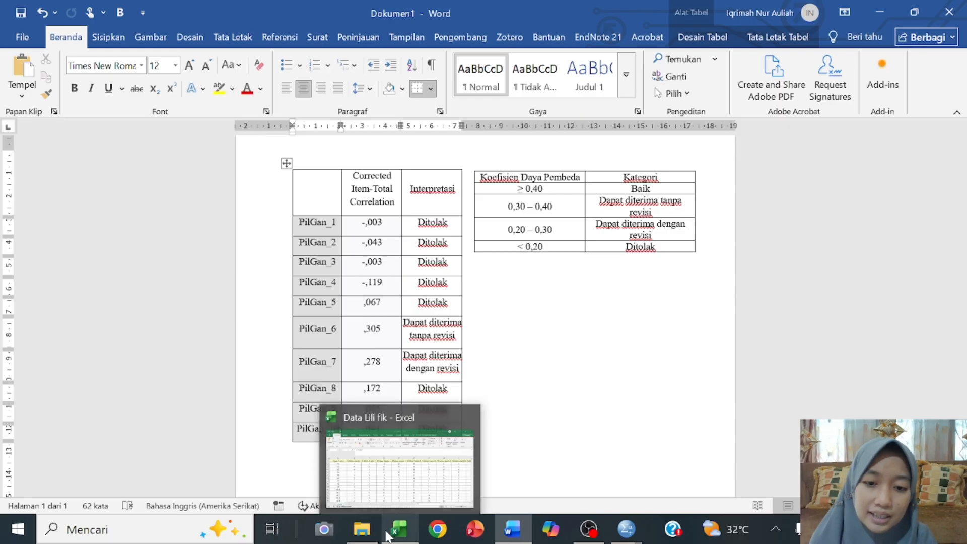
click(421, 444)
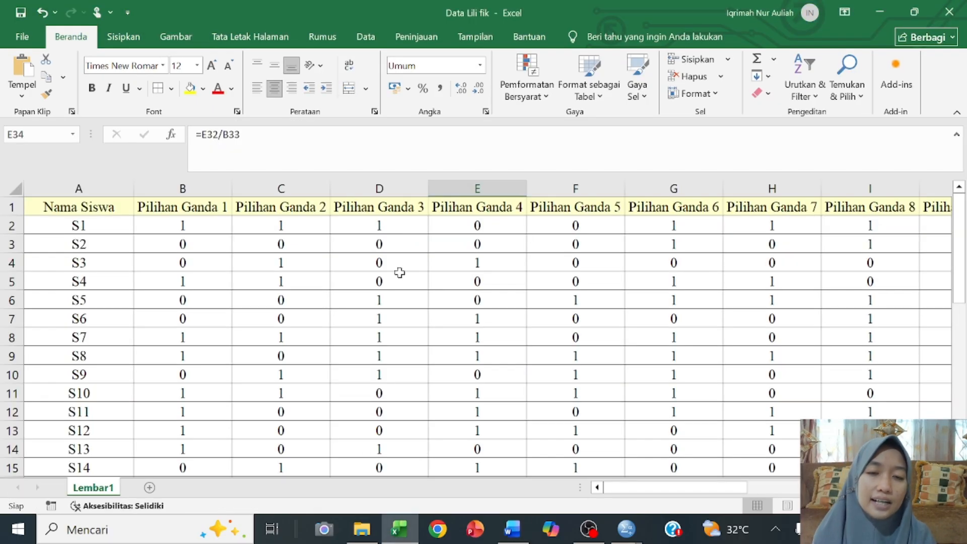